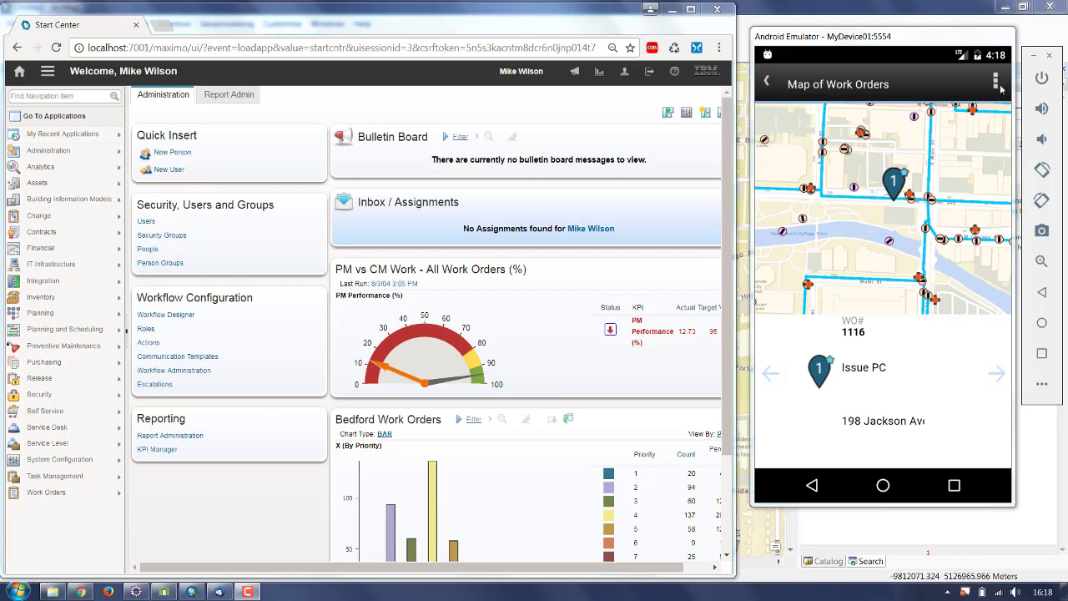
# Uncheck Water Mains in the Map Layers list and go back to the Map of Work Orders
pyautogui.click(997, 86)
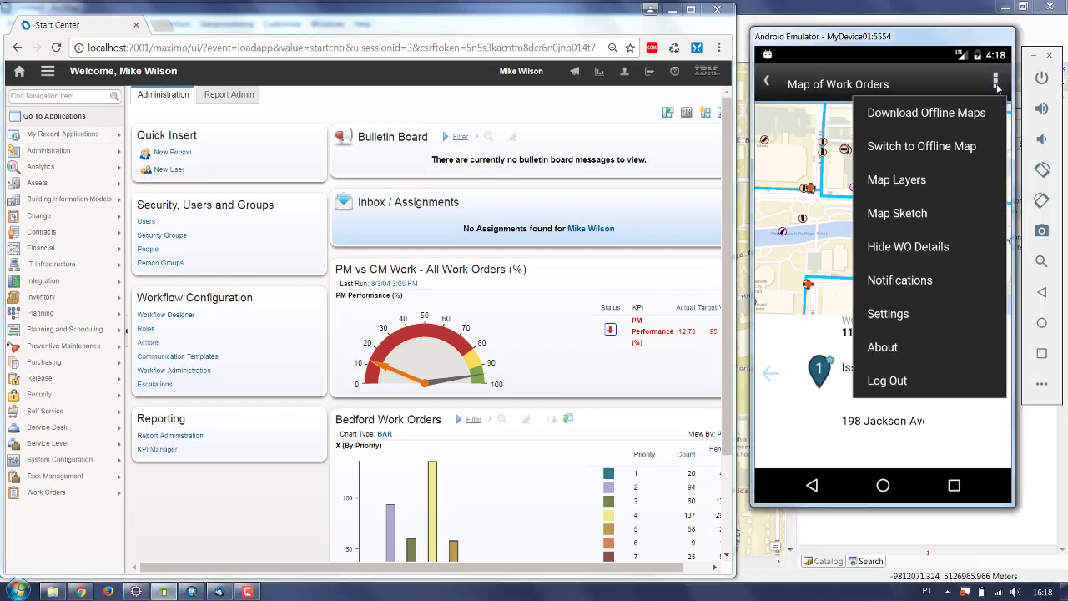
pyautogui.click(897, 184)
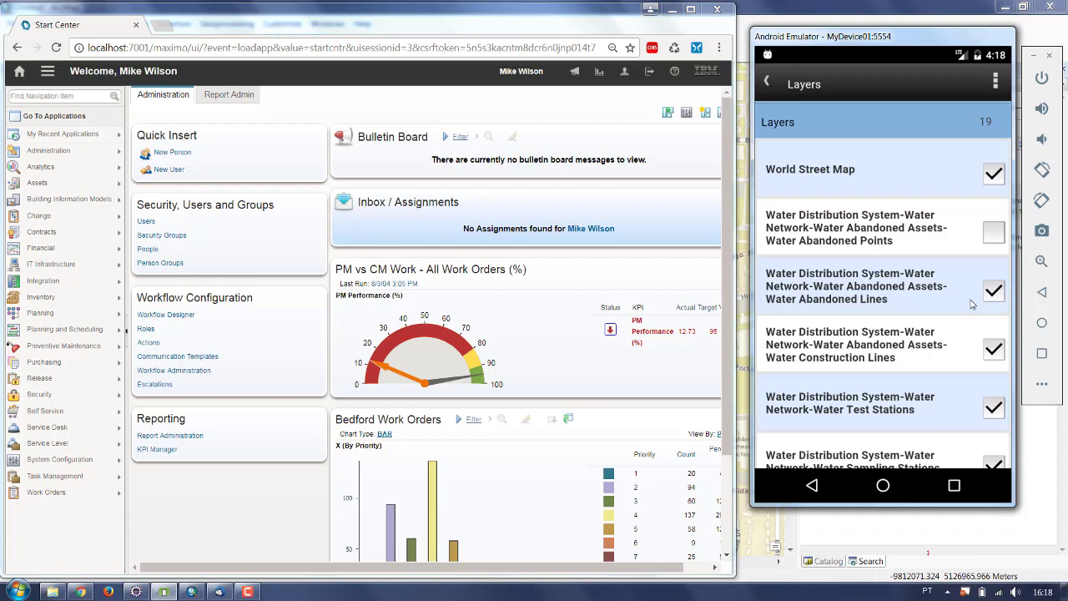
pyautogui.moveTo(925, 281); pyautogui.dragTo(919, 246)
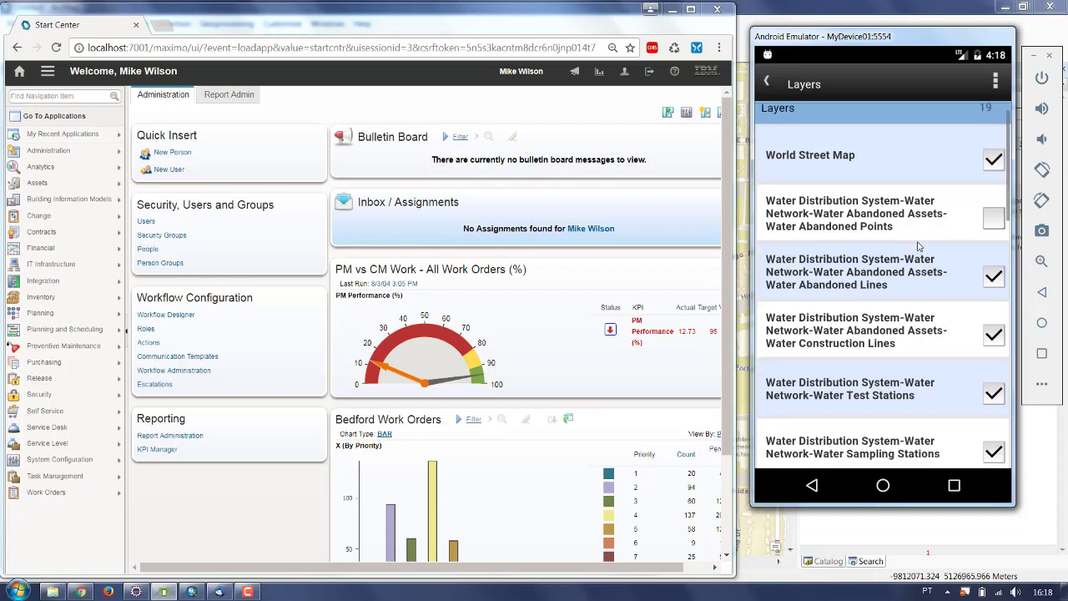
pyautogui.scroll(-5, 919, 250)
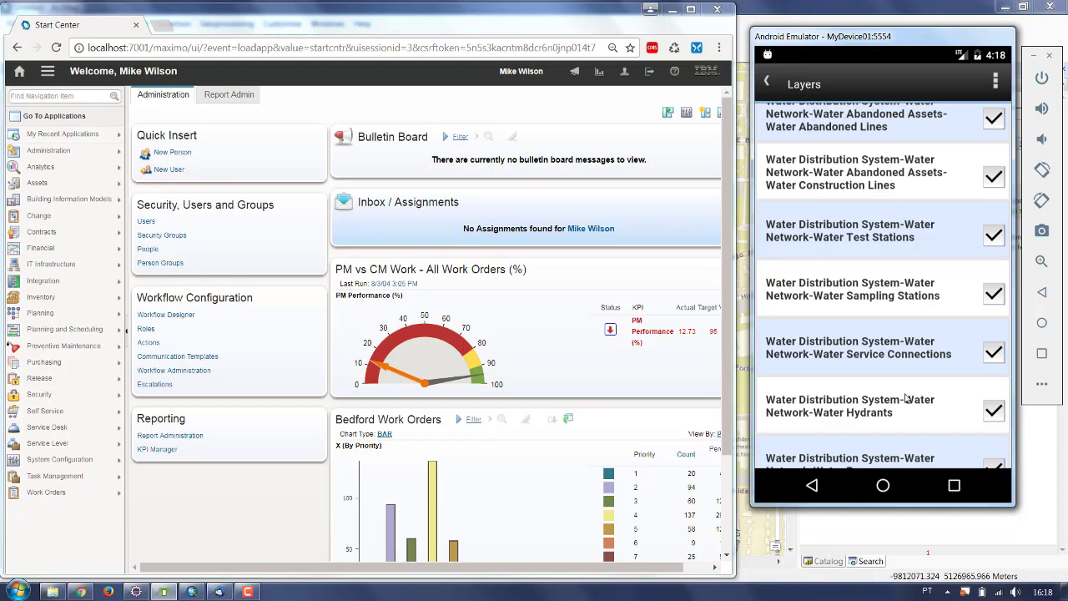
pyautogui.scroll(-5, 884, 215)
pyautogui.scroll(-4, 885, 215)
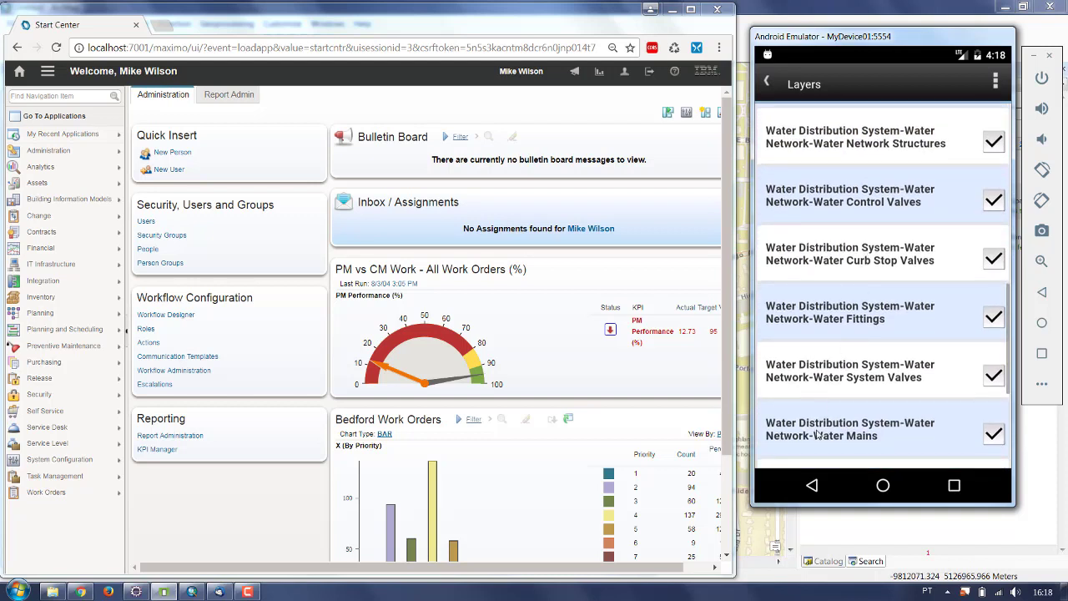
pyautogui.click(993, 435)
pyautogui.click(806, 89)
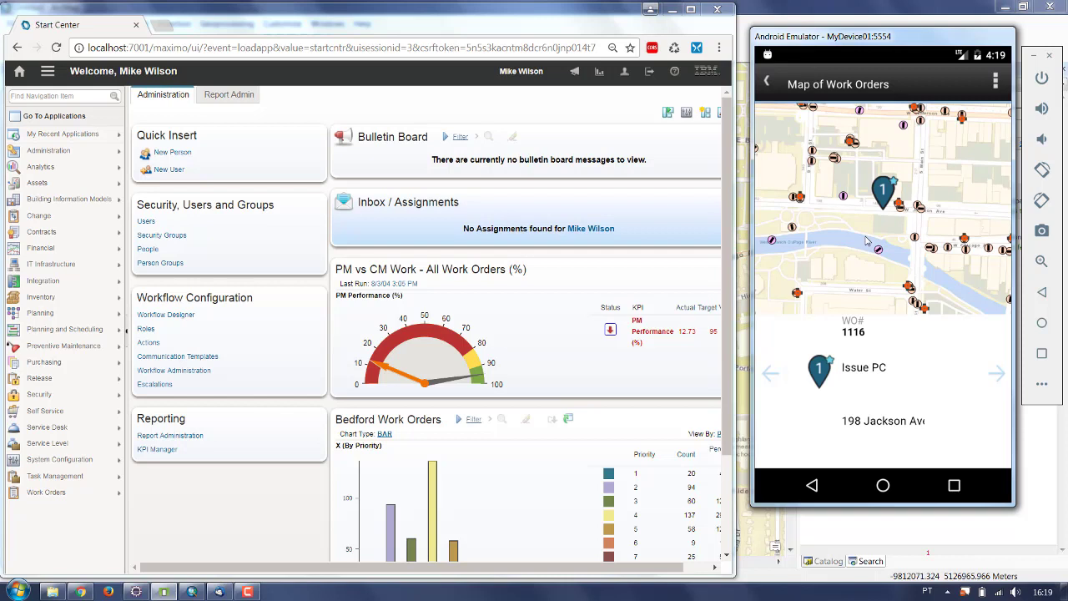
# Choose Switch to Offline Map from the map's overflow menu
pyautogui.click(996, 81)
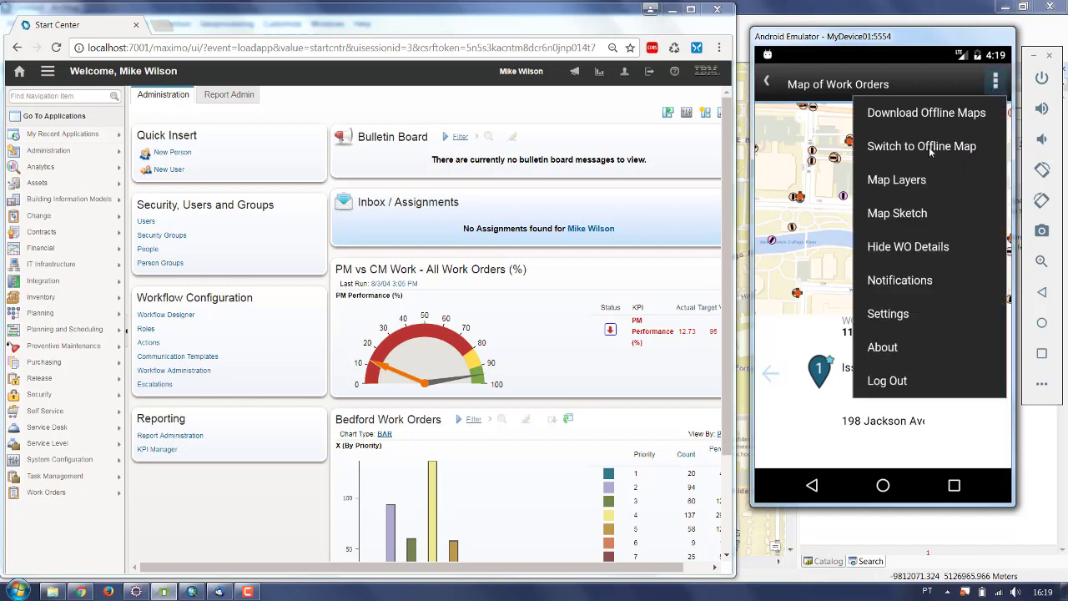
pyautogui.click(957, 149)
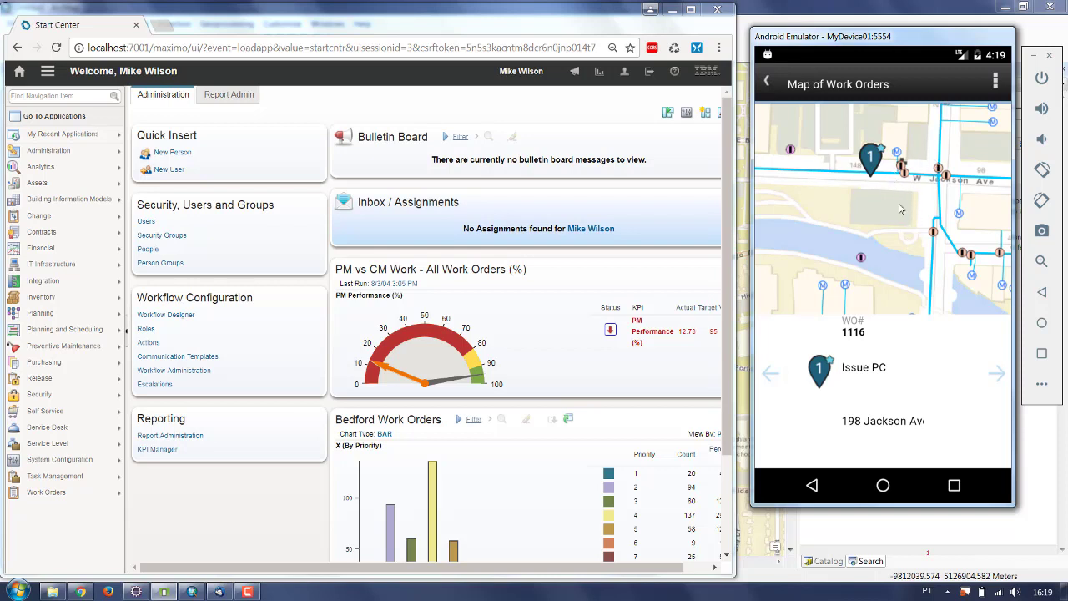
# Uncheck Water Mains in the offline map's layer list and return to the map showing WO 1116
pyautogui.click(995, 84)
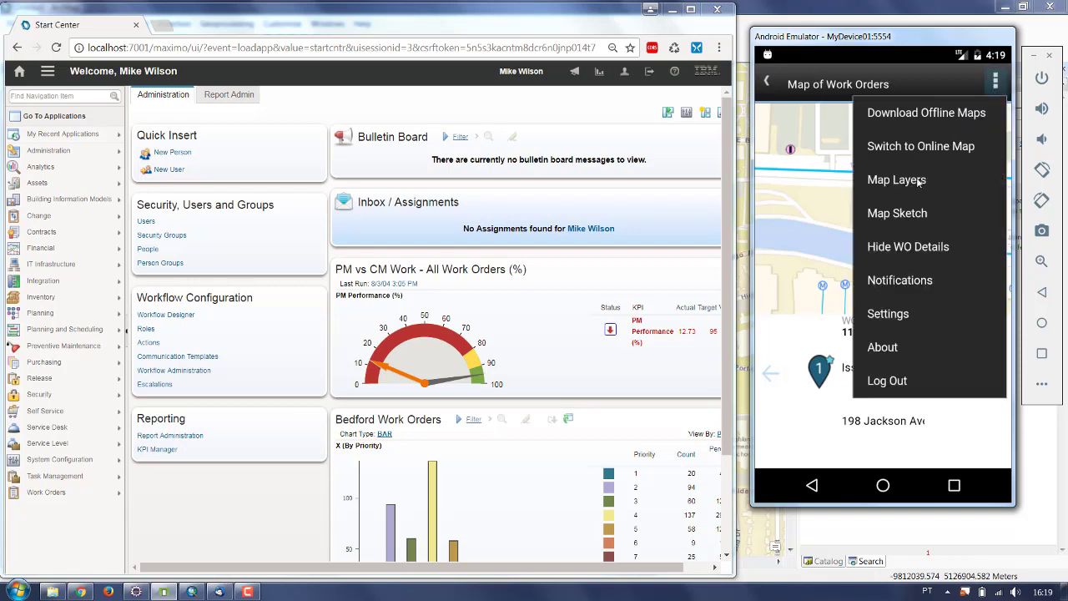
pyautogui.click(911, 184)
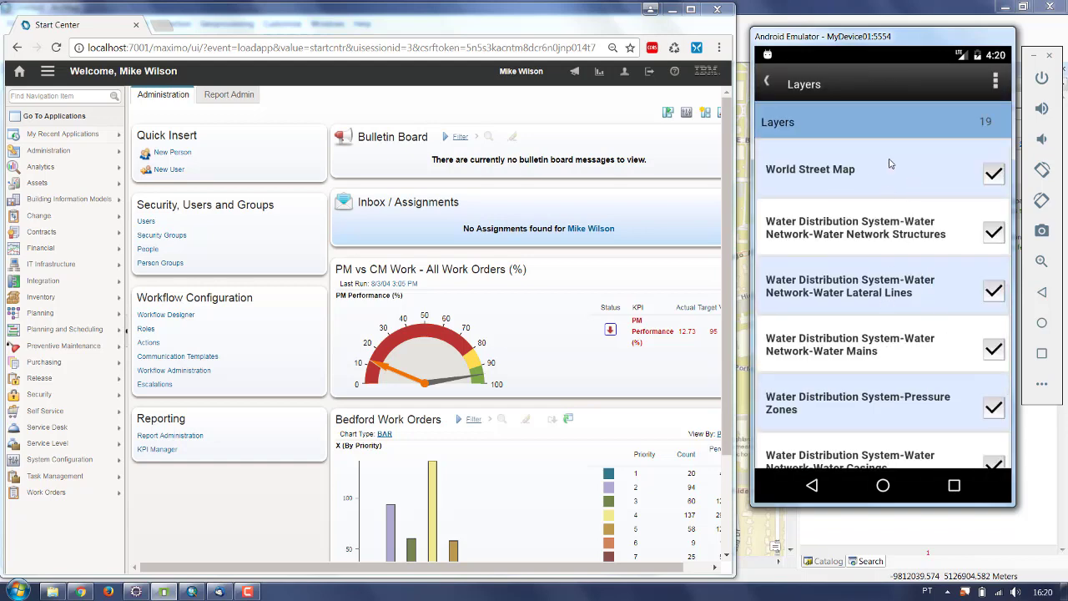
pyautogui.scroll(-3, 851, 250)
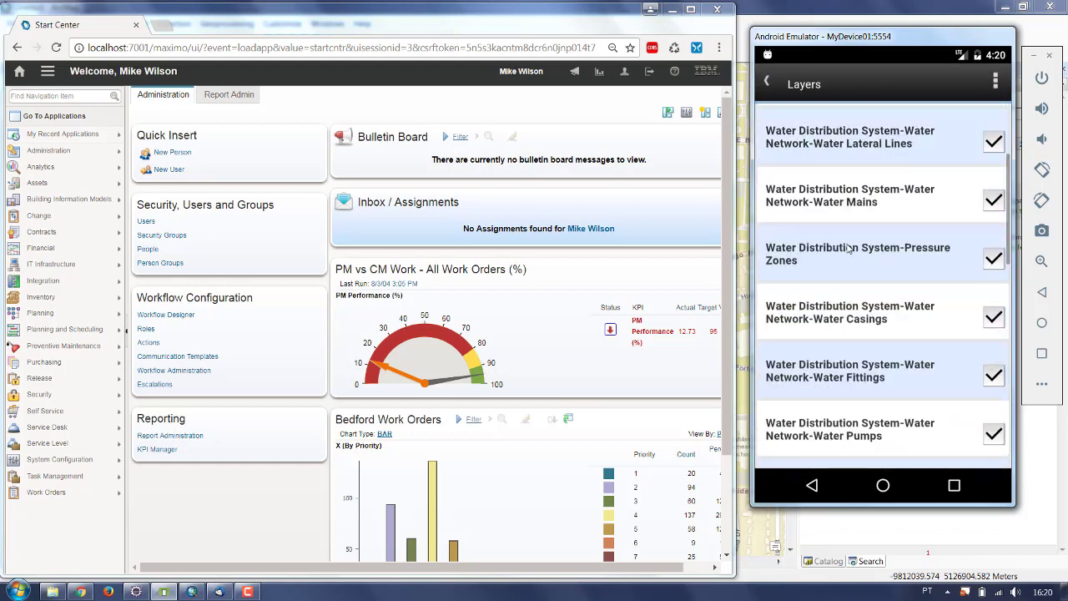
pyautogui.scroll(-2, 847, 249)
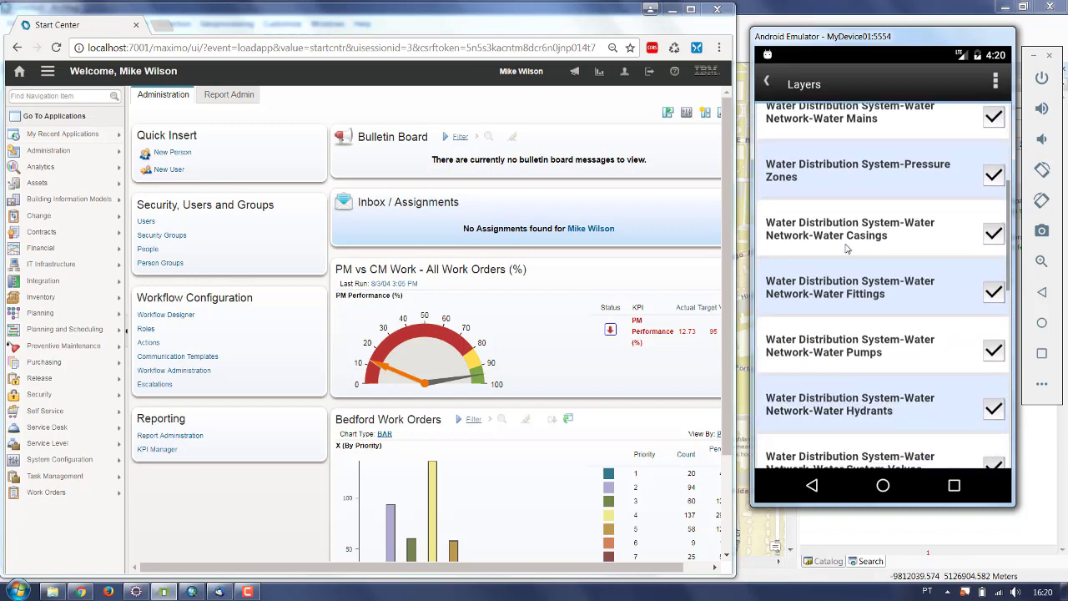
pyautogui.scroll(-3, 847, 248)
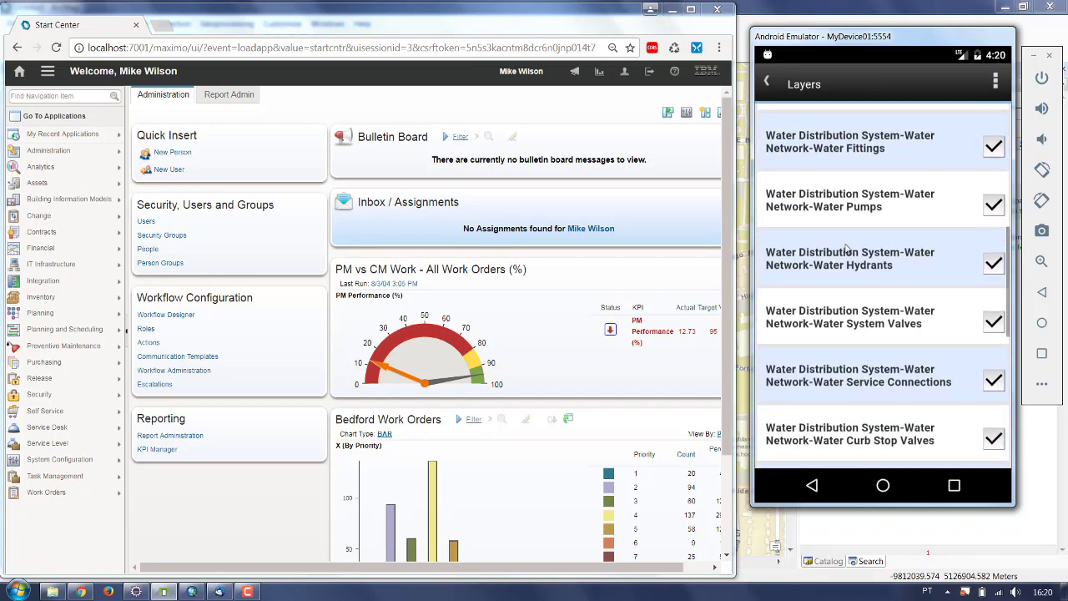
pyautogui.scroll(-2, 847, 248)
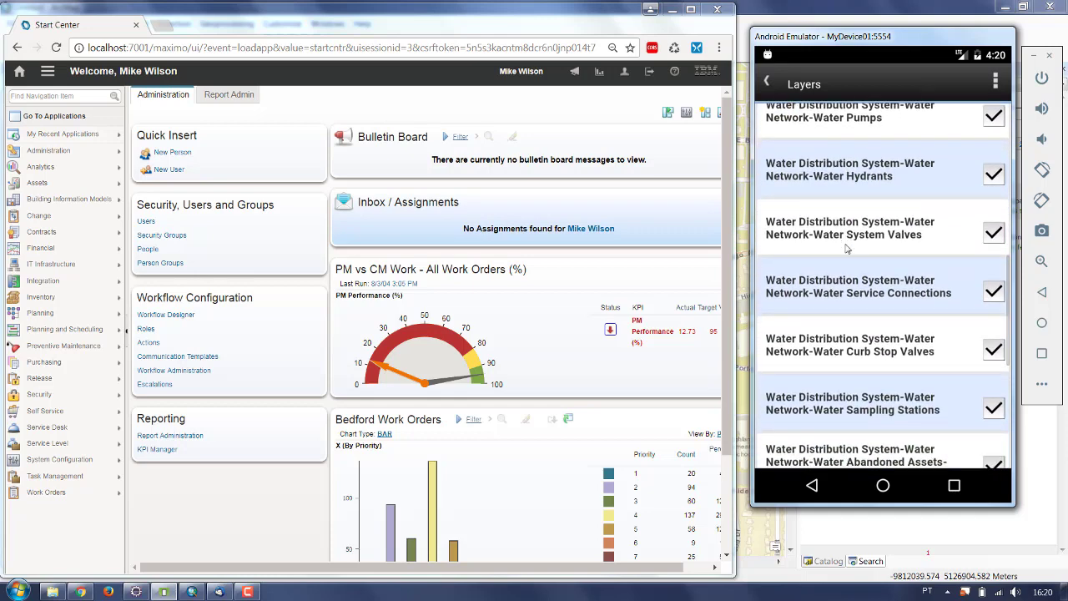
pyautogui.scroll(-1, 847, 248)
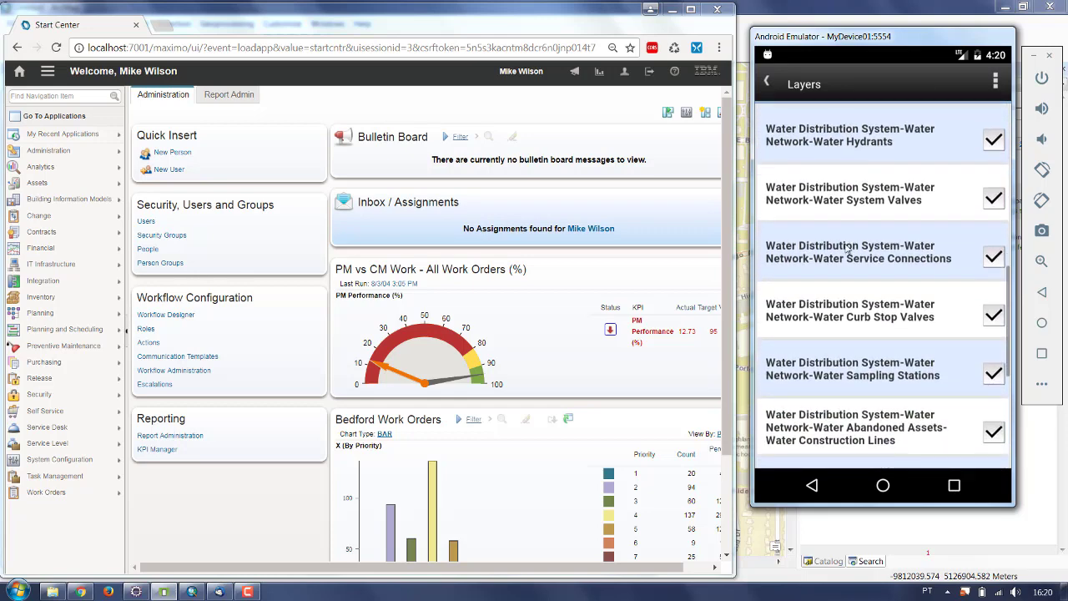
pyautogui.scroll(-1, 847, 249)
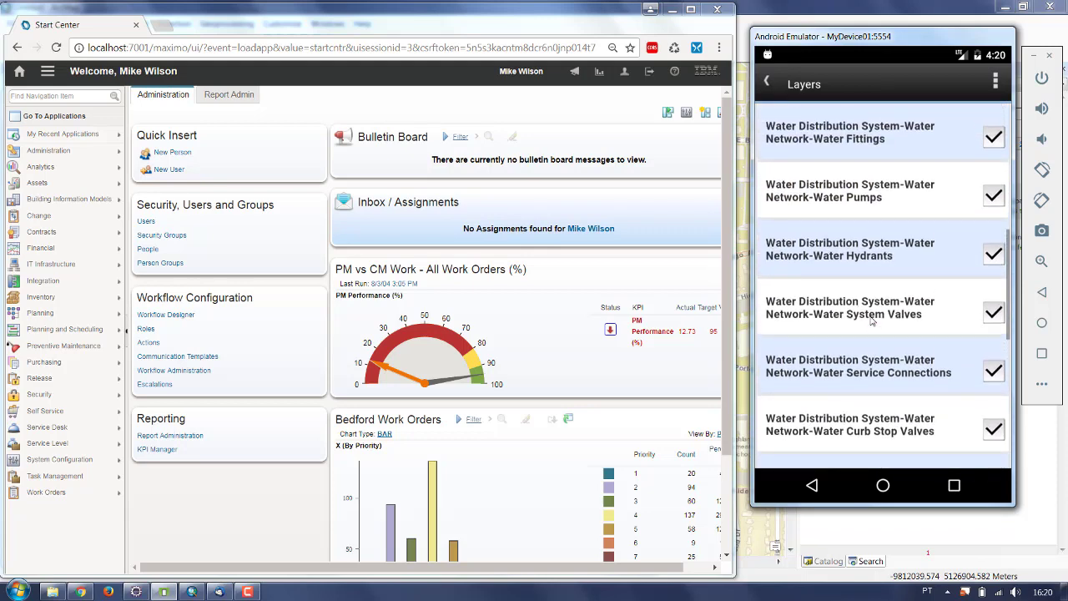
pyautogui.scroll(3, 870, 321)
pyautogui.scroll(3, 870, 322)
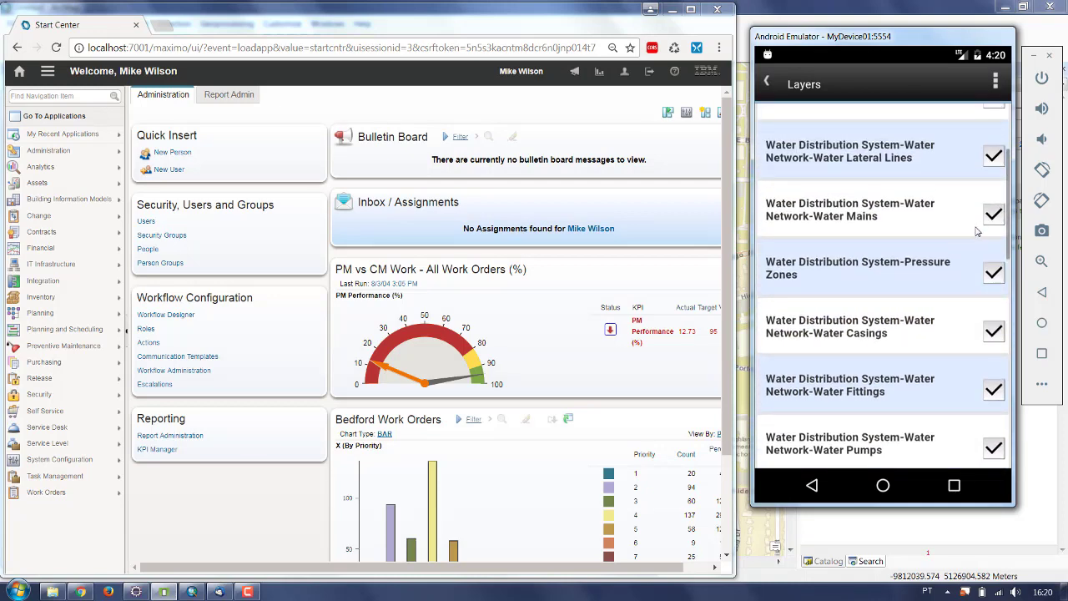
pyautogui.click(995, 216)
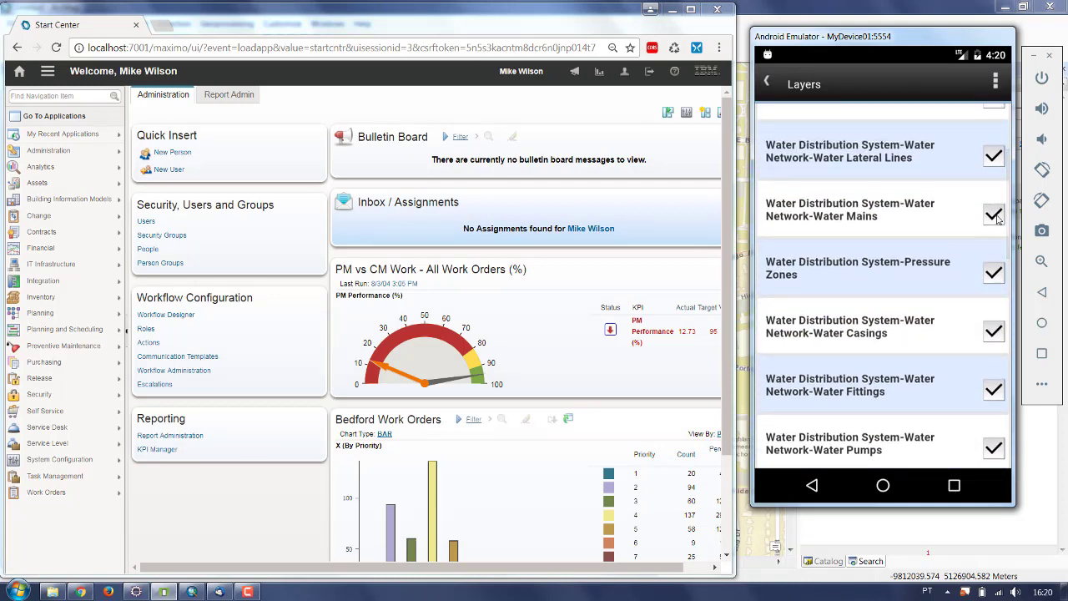
pyautogui.click(802, 85)
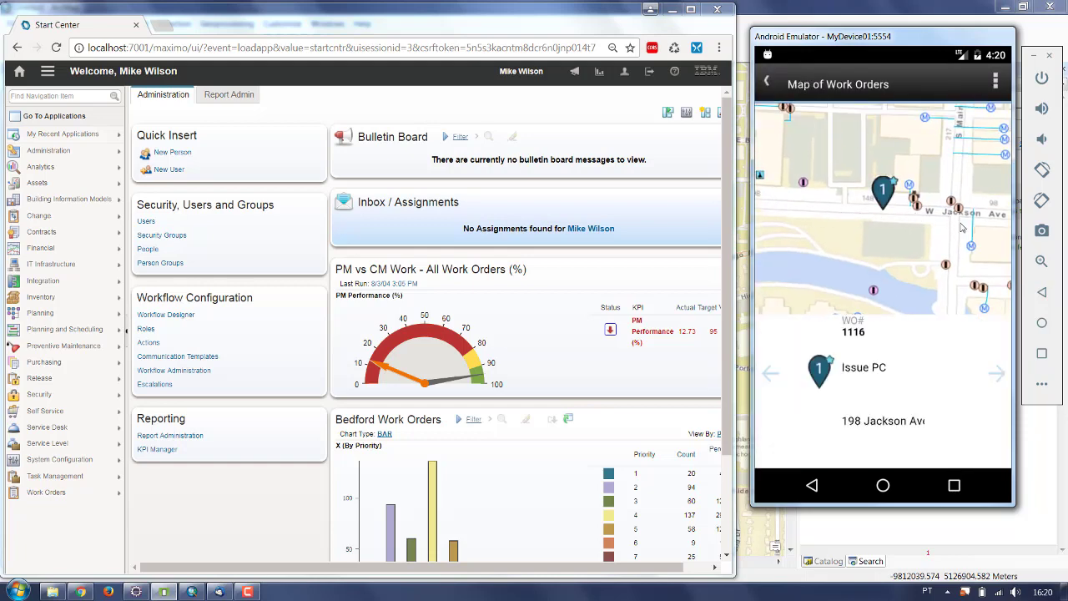
# Choose Switch to Online Map so the network layers load around WO 1116
pyautogui.click(995, 81)
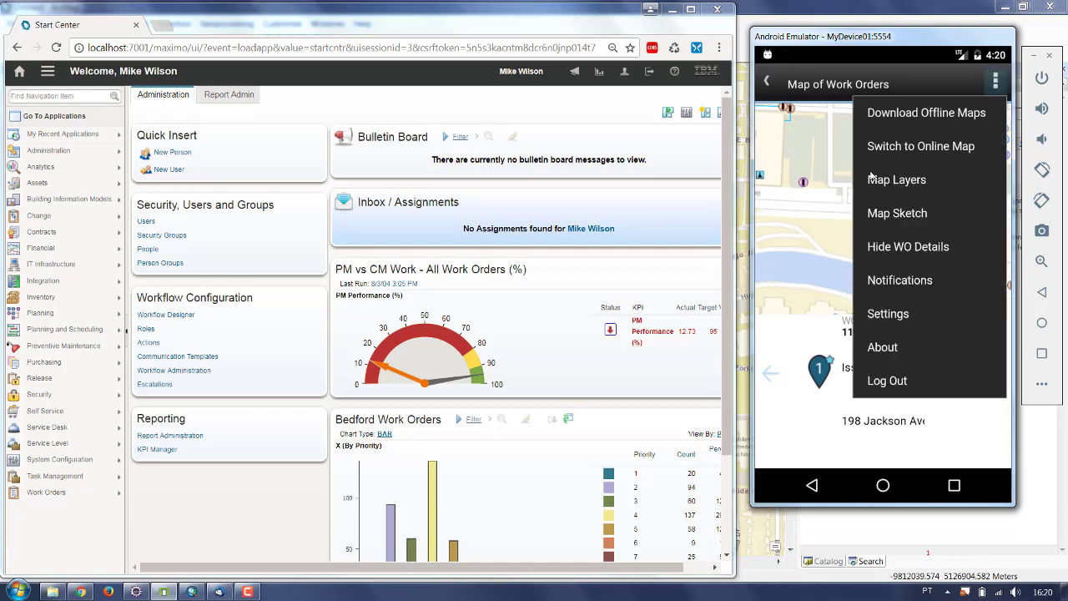
pyautogui.click(939, 146)
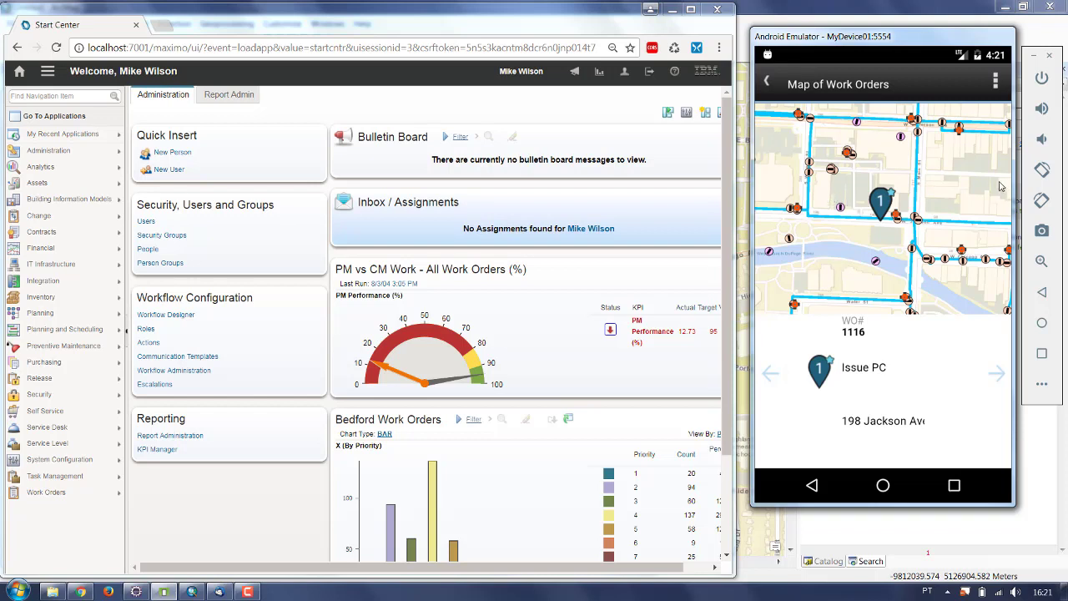
# Turn on Map Sketch, nudge the map slightly, and reopen the options showing sketch settings
pyautogui.click(995, 81)
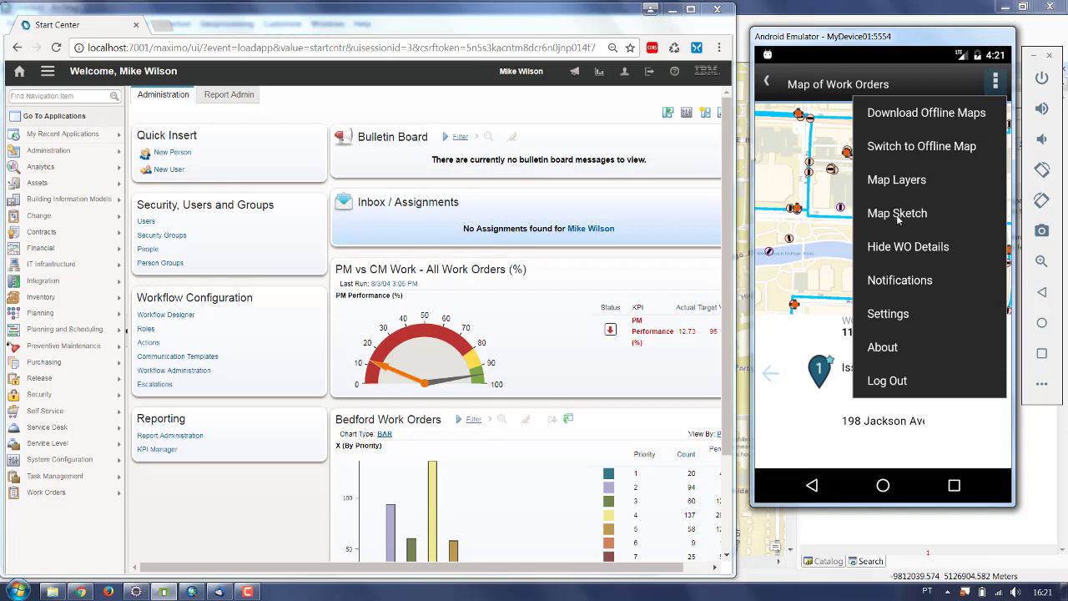
pyautogui.click(896, 214)
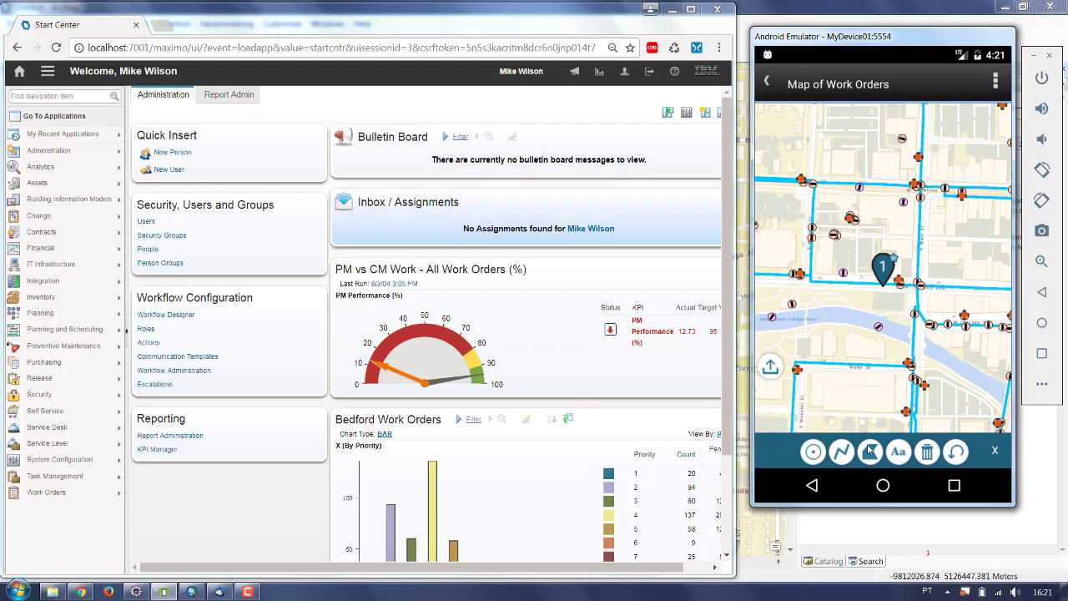
pyautogui.moveTo(926, 319); pyautogui.dragTo(921, 310)
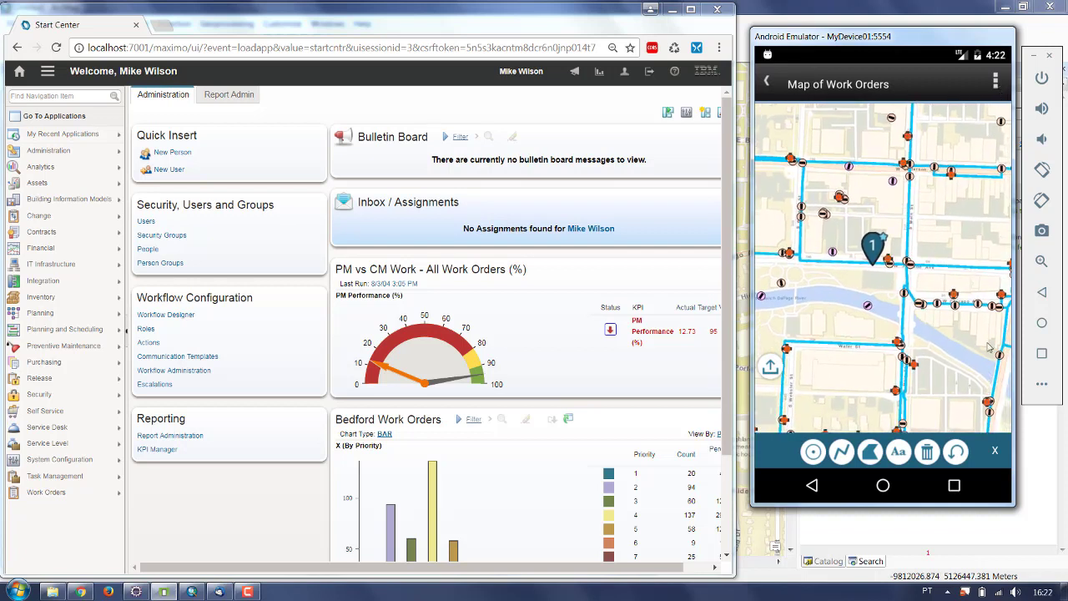
pyautogui.click(995, 81)
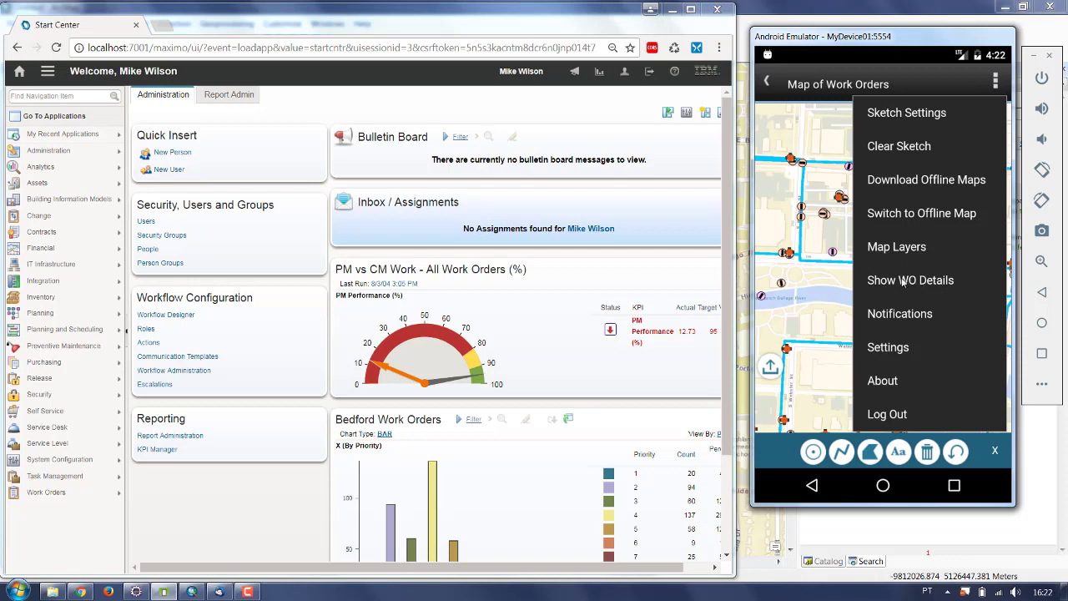
# With the point tool, zoom out and drop labelled sketch points west of work order 1116's pin
pyautogui.click(995, 81)
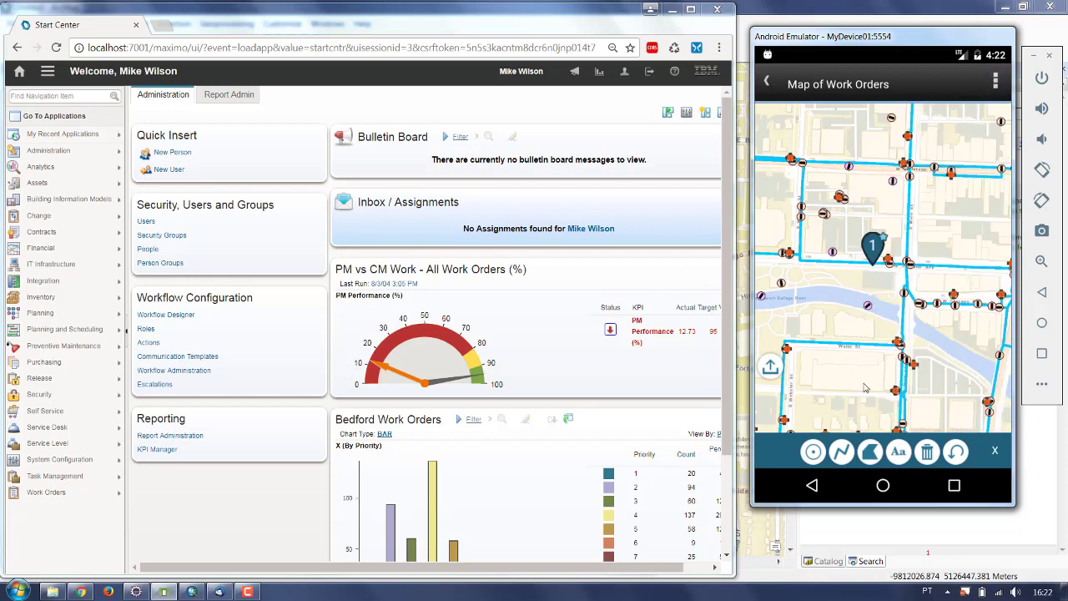
pyautogui.click(816, 451)
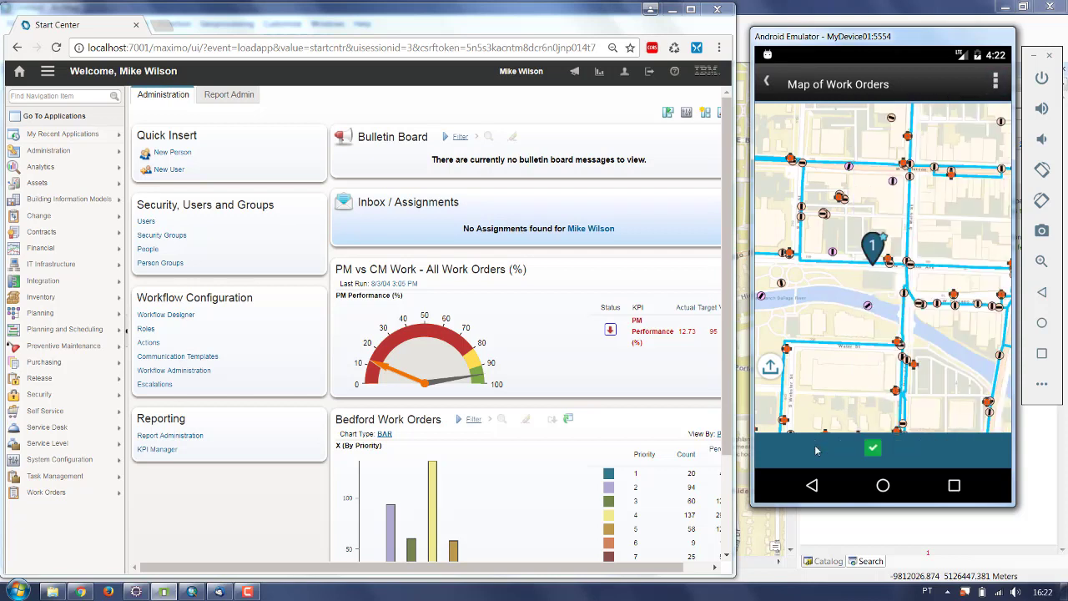
pyautogui.click(842, 340)
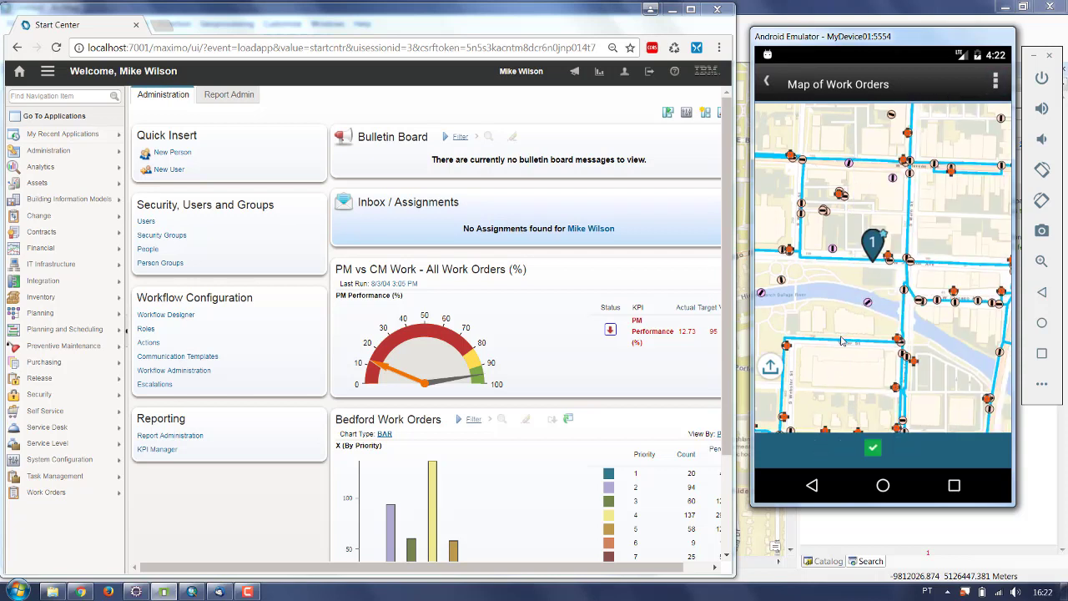
pyautogui.click(899, 276)
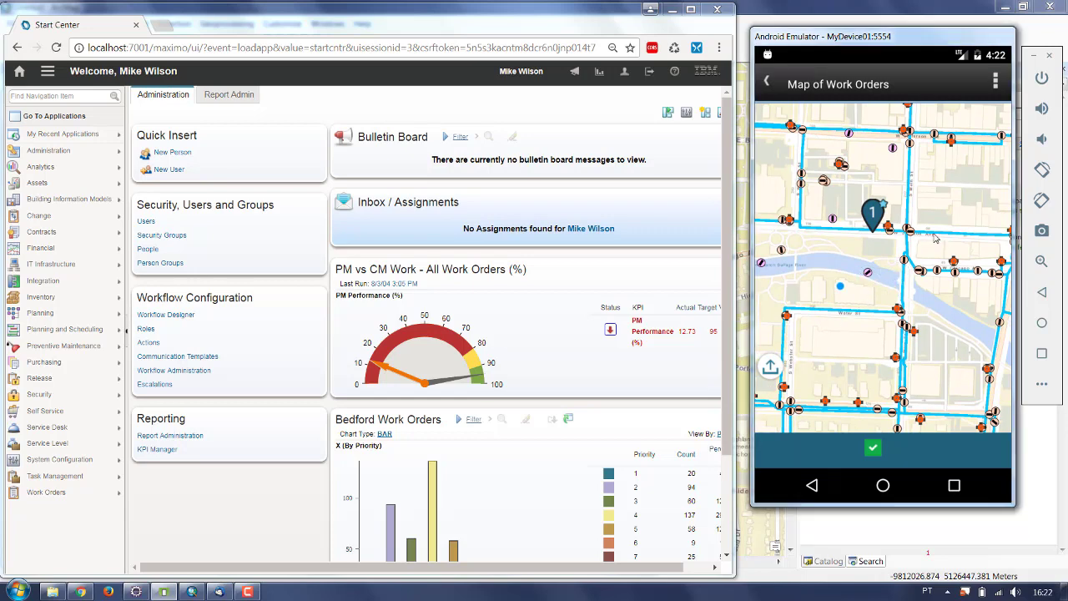
pyautogui.moveTo(908, 256); pyautogui.dragTo(909, 260)
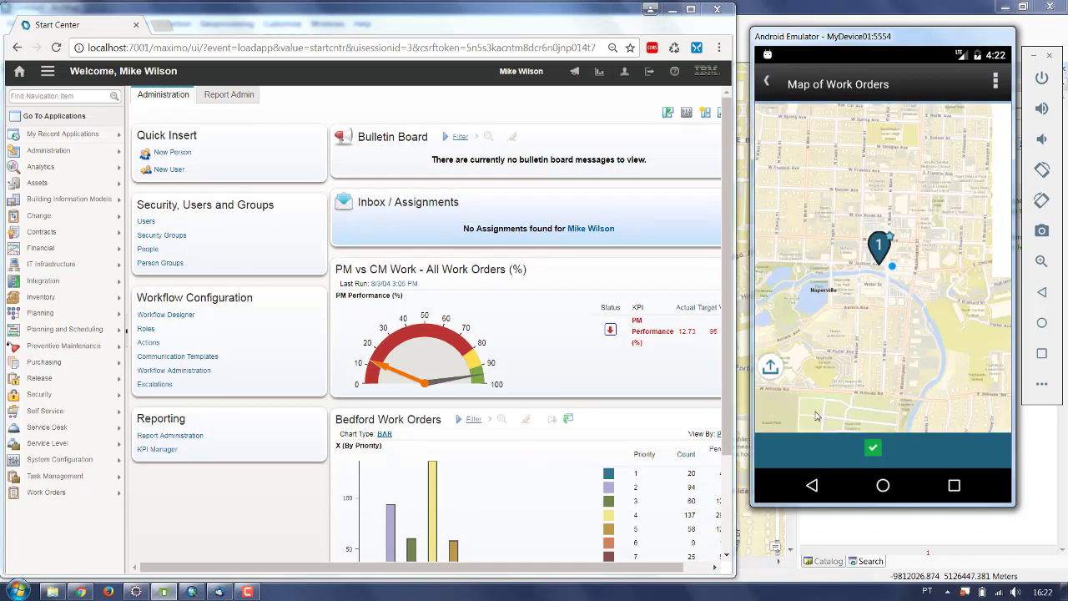
pyautogui.click(823, 331)
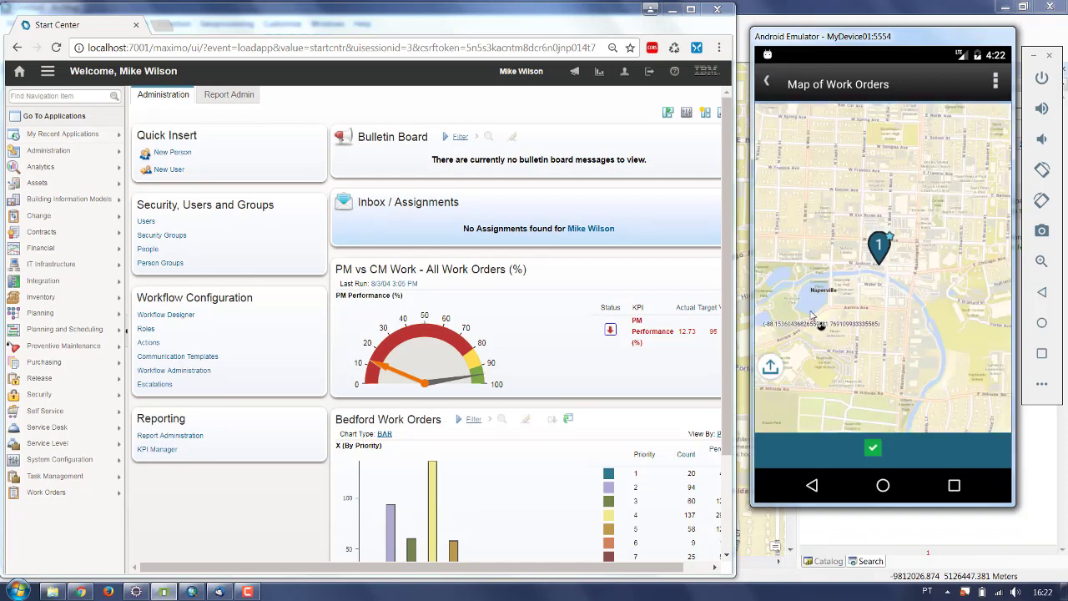
pyautogui.click(806, 296)
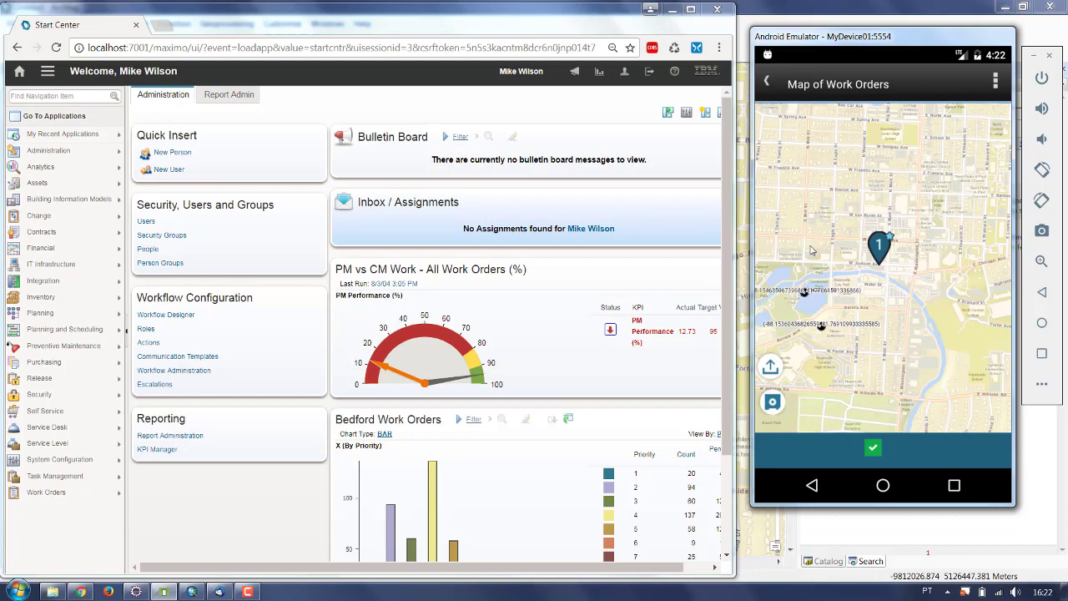
pyautogui.click(811, 249)
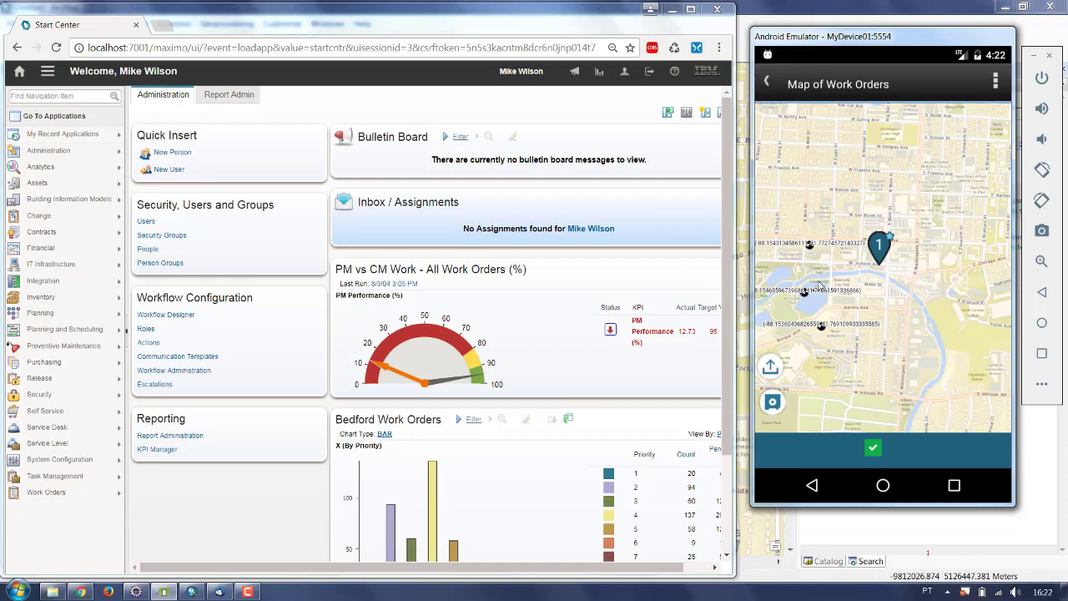
# Confirm the points, then draw a line from east of the pin north and northwest
pyautogui.click(873, 450)
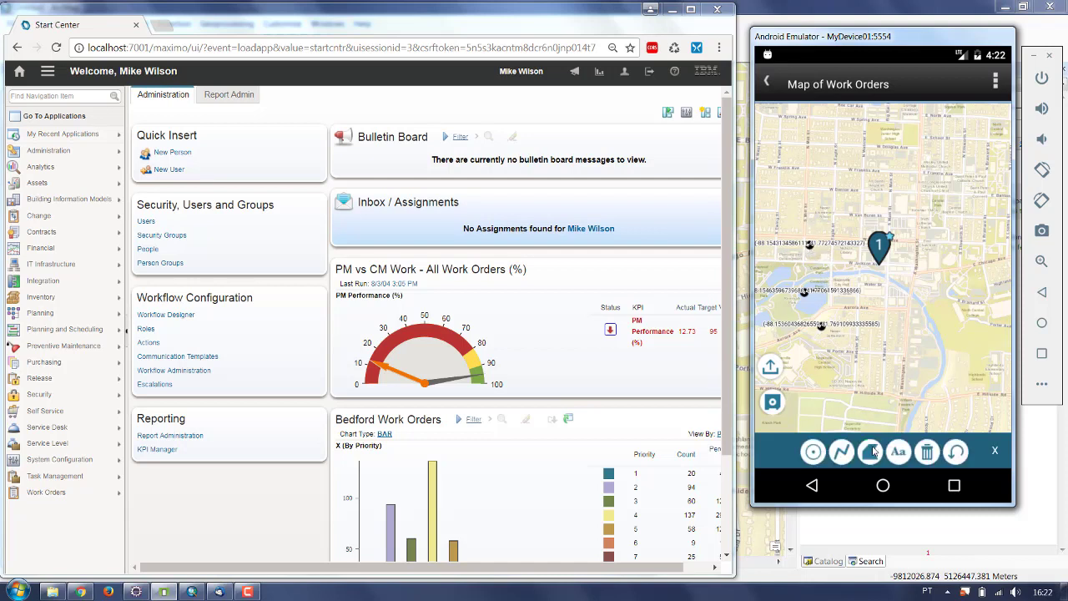
pyautogui.click(843, 451)
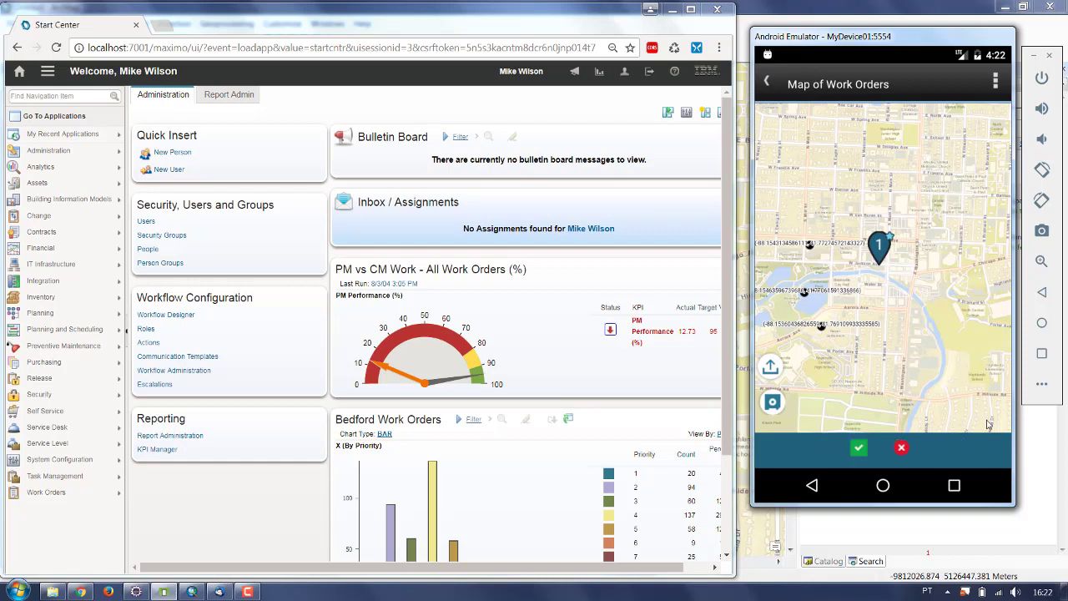
pyautogui.click(988, 417)
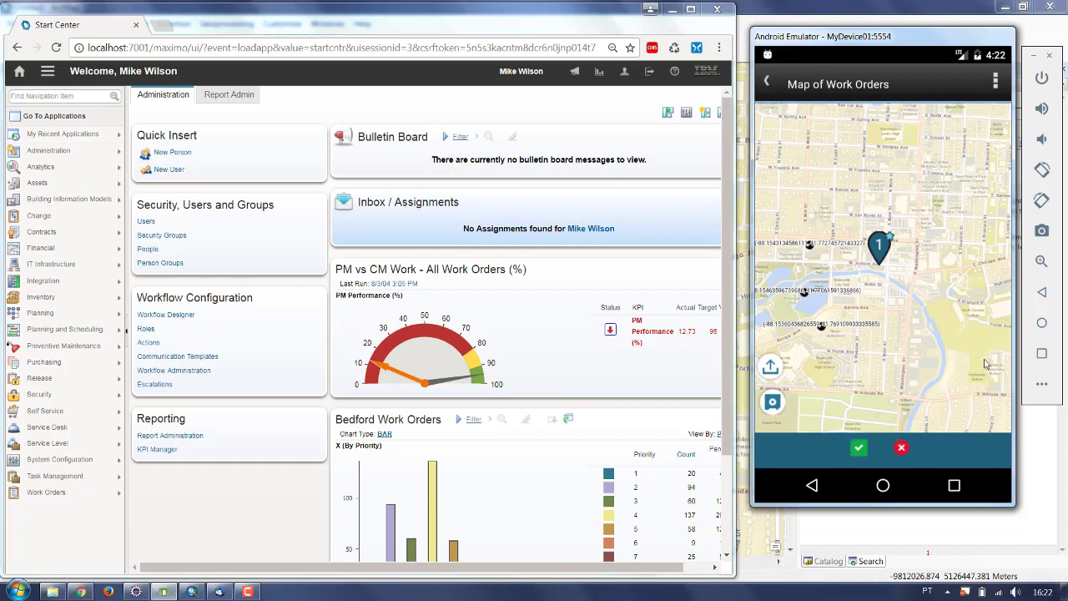
pyautogui.click(986, 253)
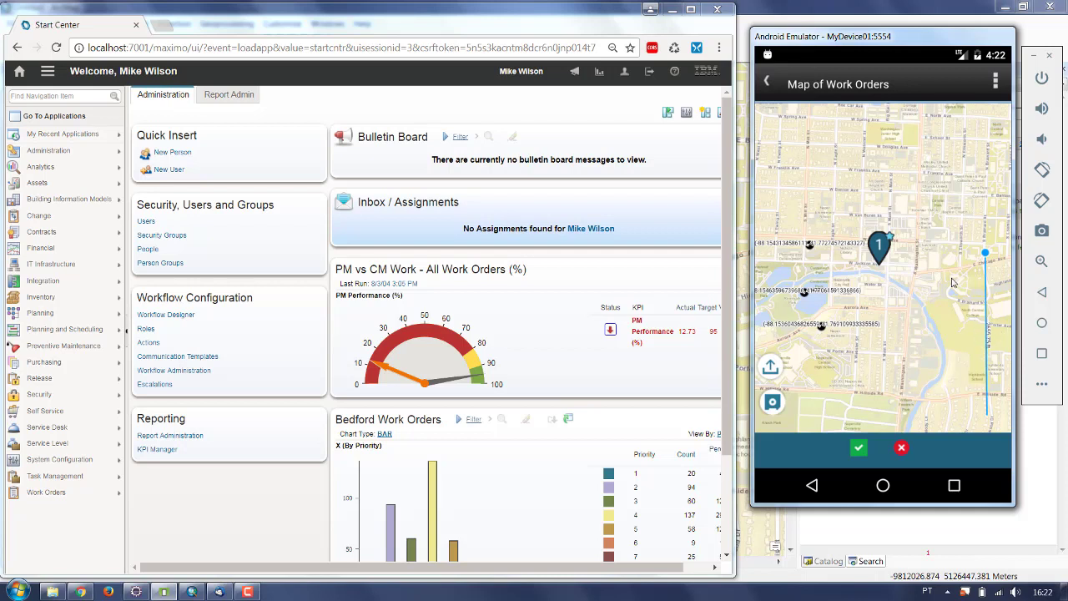
pyautogui.click(914, 203)
# Commit the line and start a polygon with a vertex in the map's upper left
pyautogui.click(859, 449)
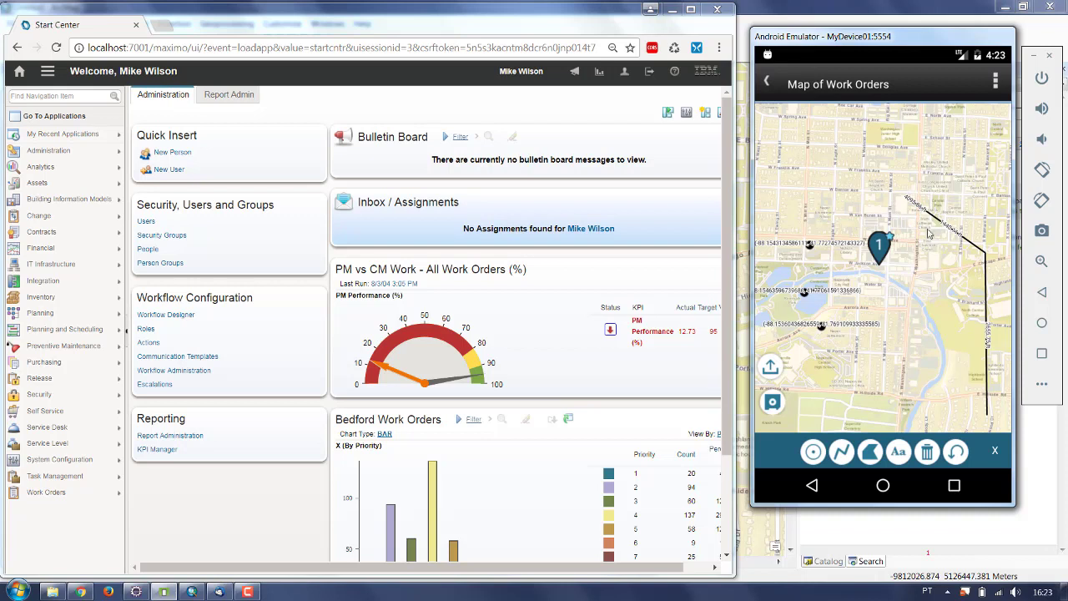
pyautogui.click(870, 451)
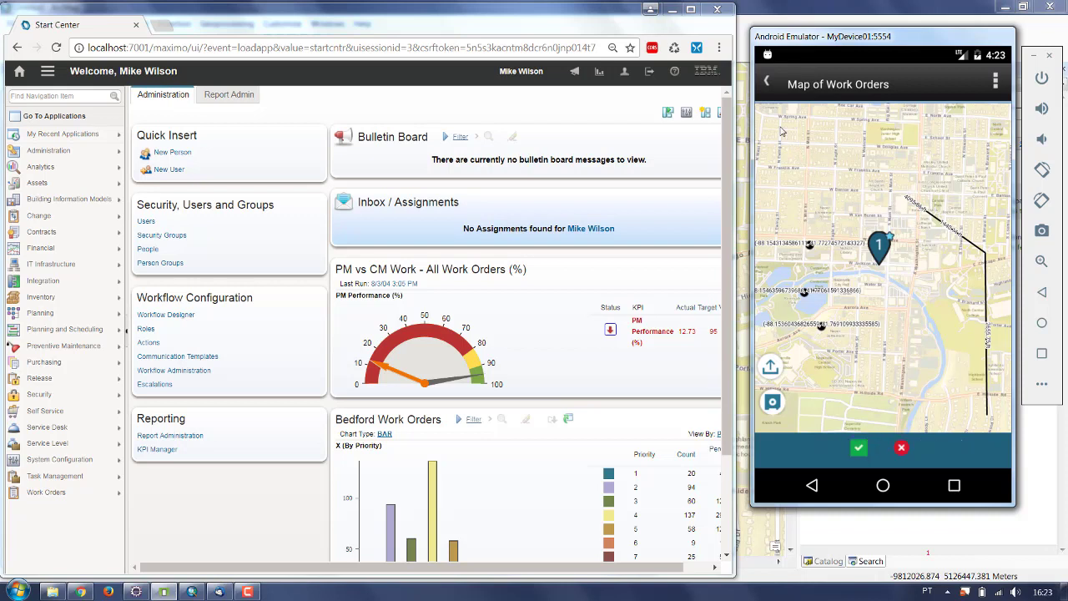
pyautogui.click(776, 210)
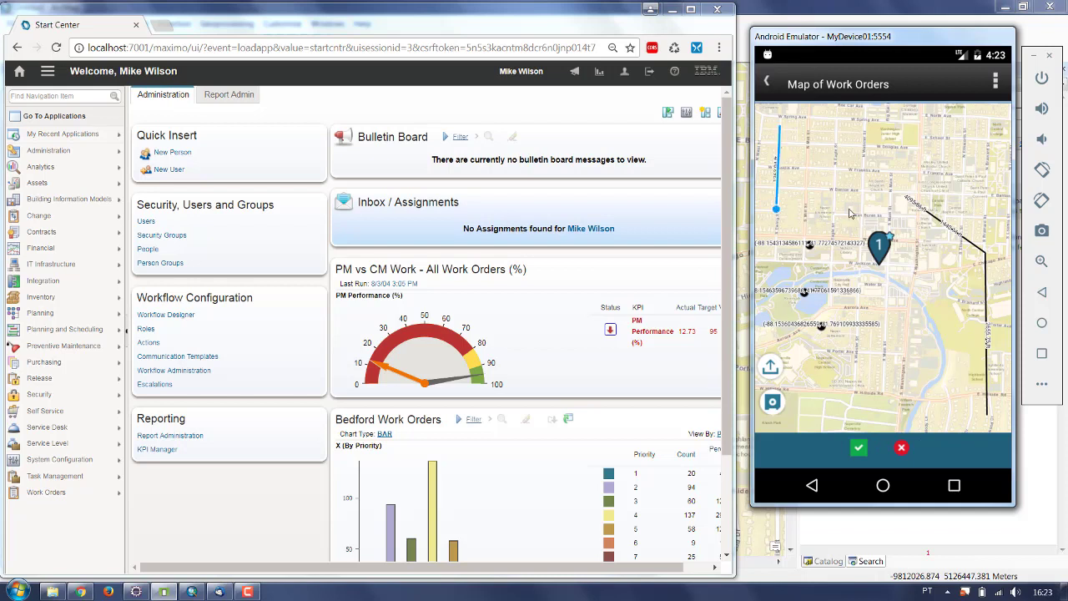
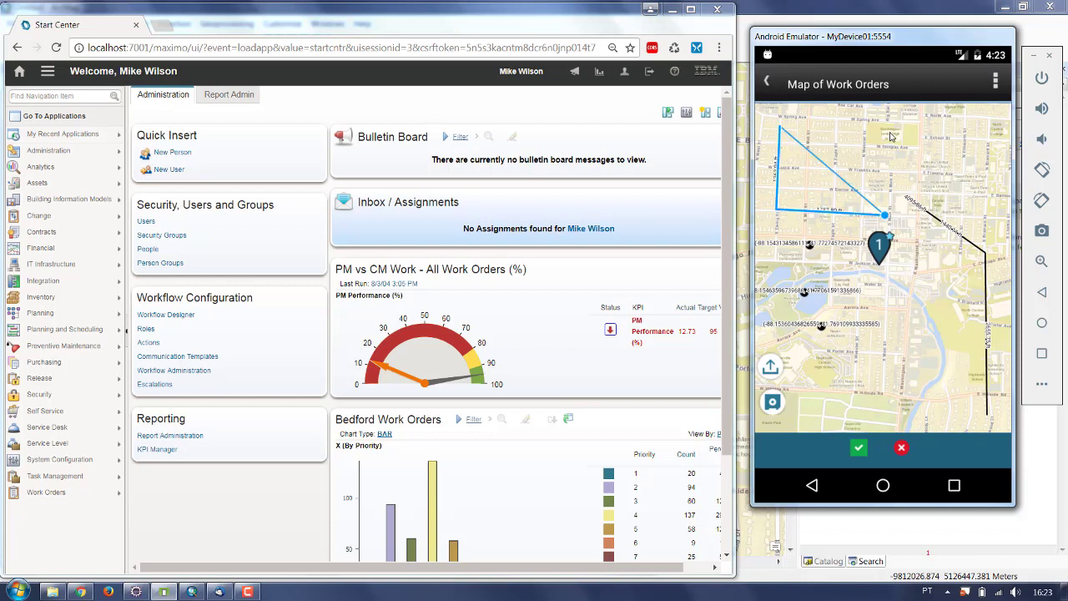
# Add the fourth vertex and close the polygon, showing side lengths and a 2451856.82 sq ft area
pyautogui.click(890, 134)
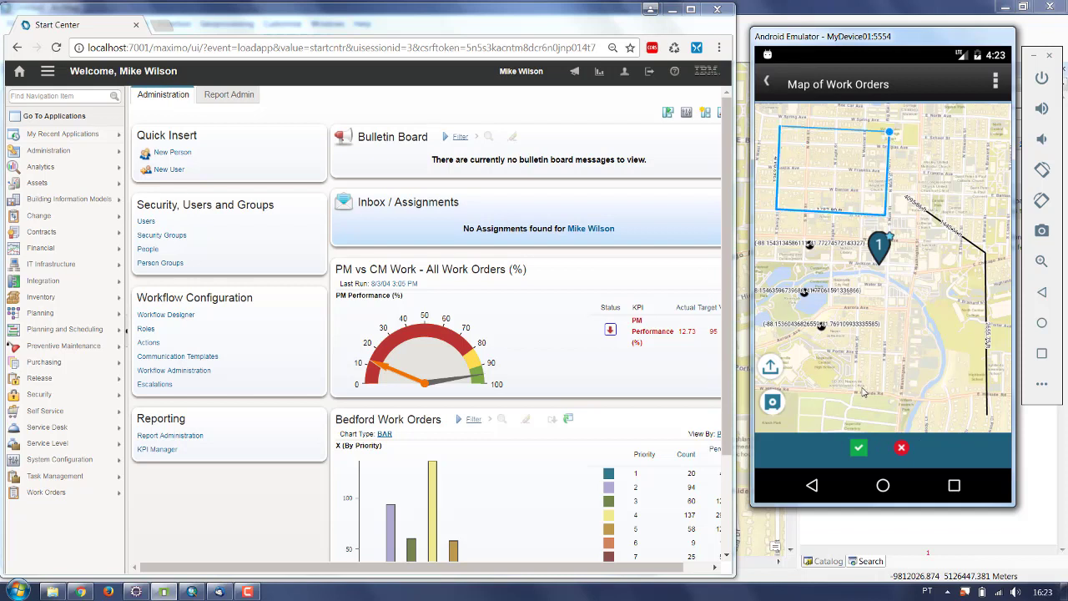
pyautogui.click(859, 448)
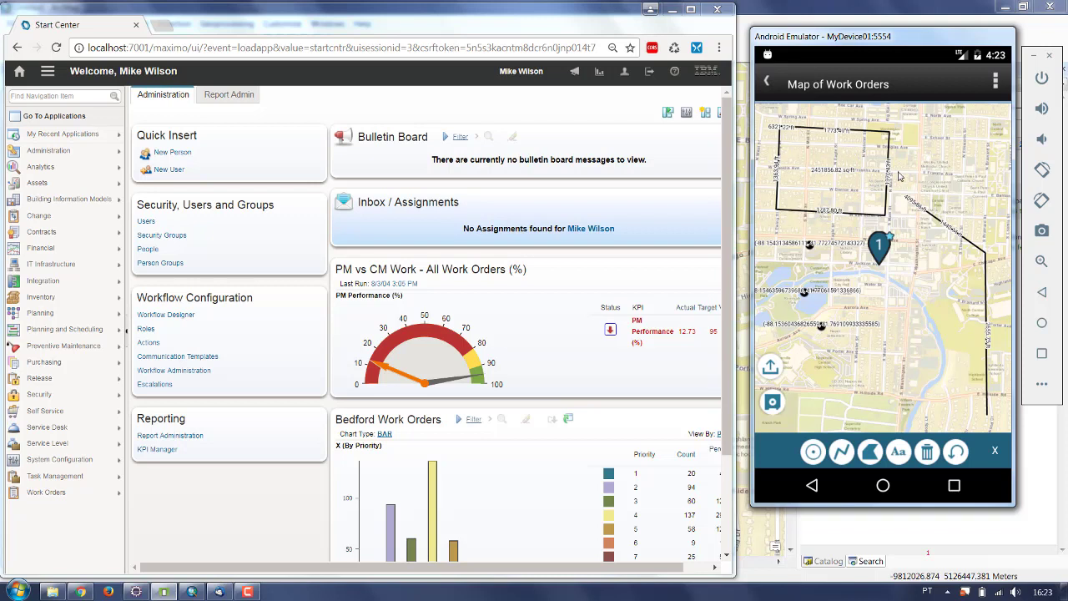
# Place a 'Demo Sketch' text label beside work order marker 1 using the Aa text tool
pyautogui.click(899, 451)
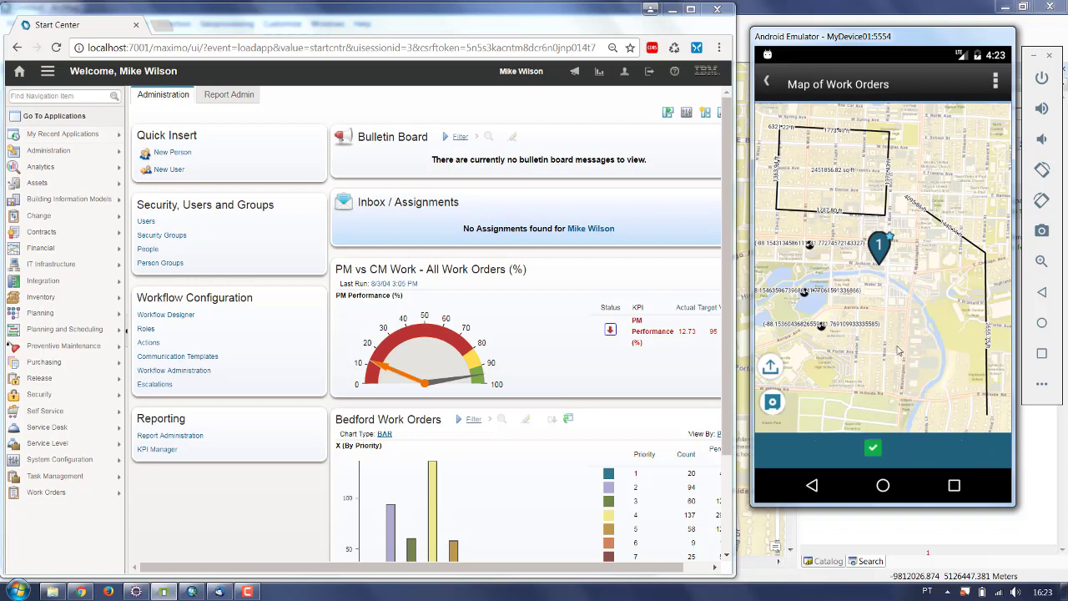
pyautogui.click(891, 274)
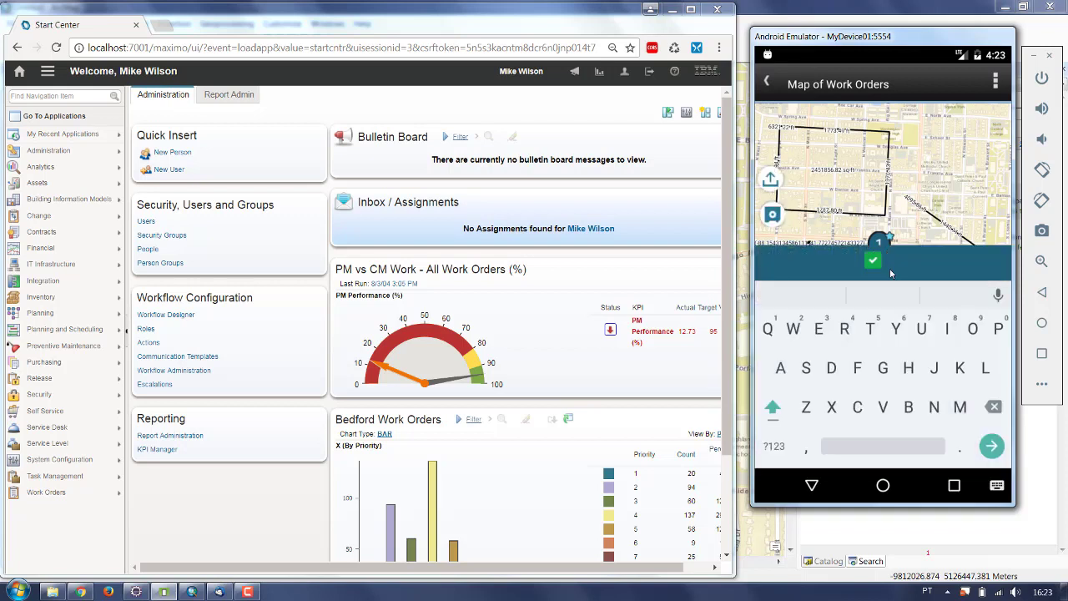
pyautogui.write('Sw')
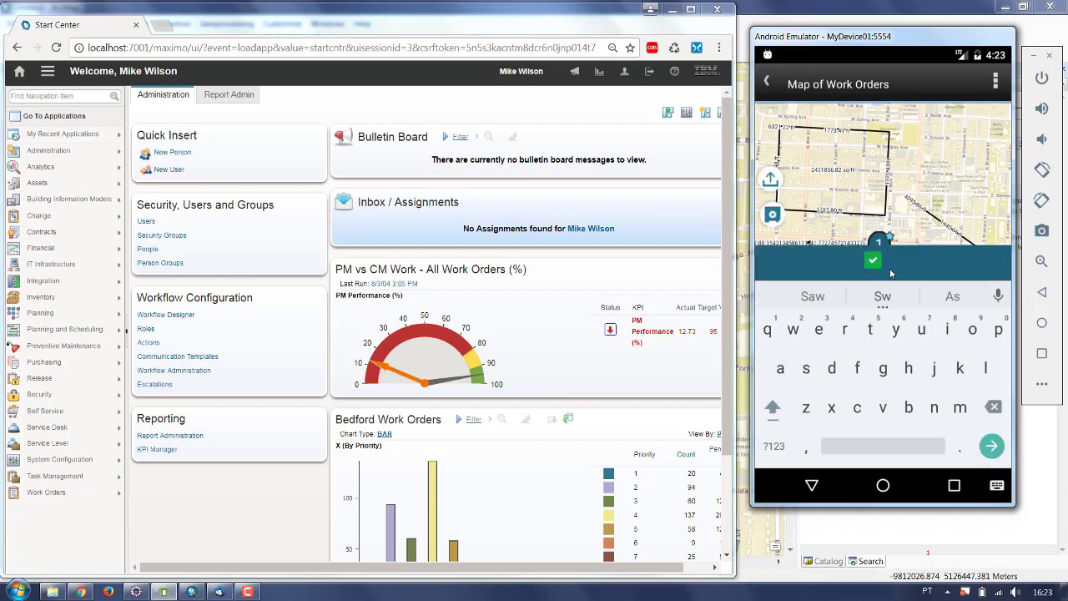
pyautogui.write('mo')
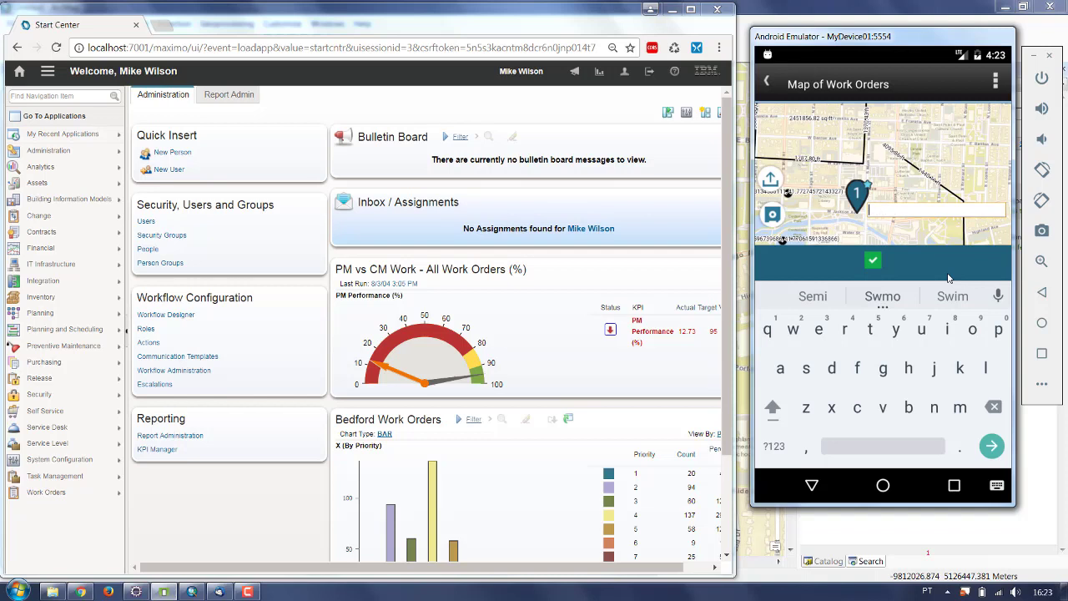
pyautogui.write('Demo')
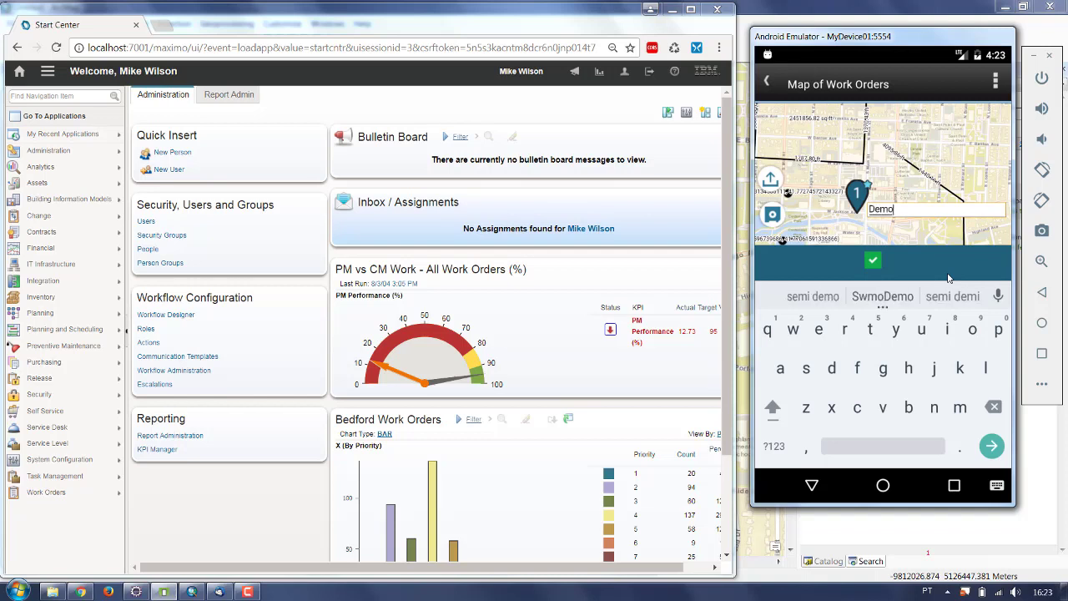
pyautogui.write(' Sketch')
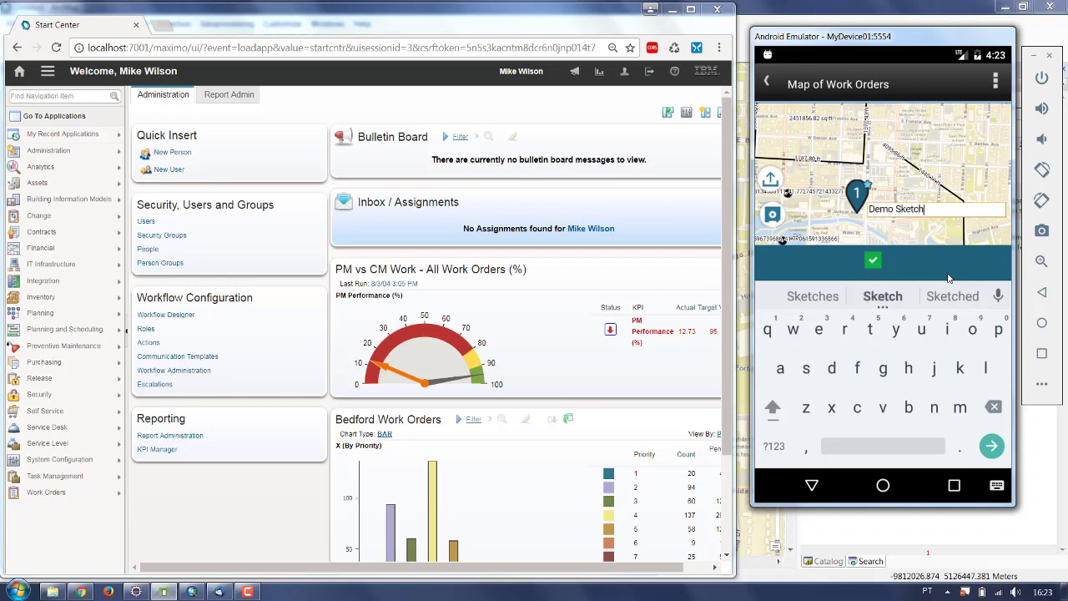
pyautogui.click(875, 262)
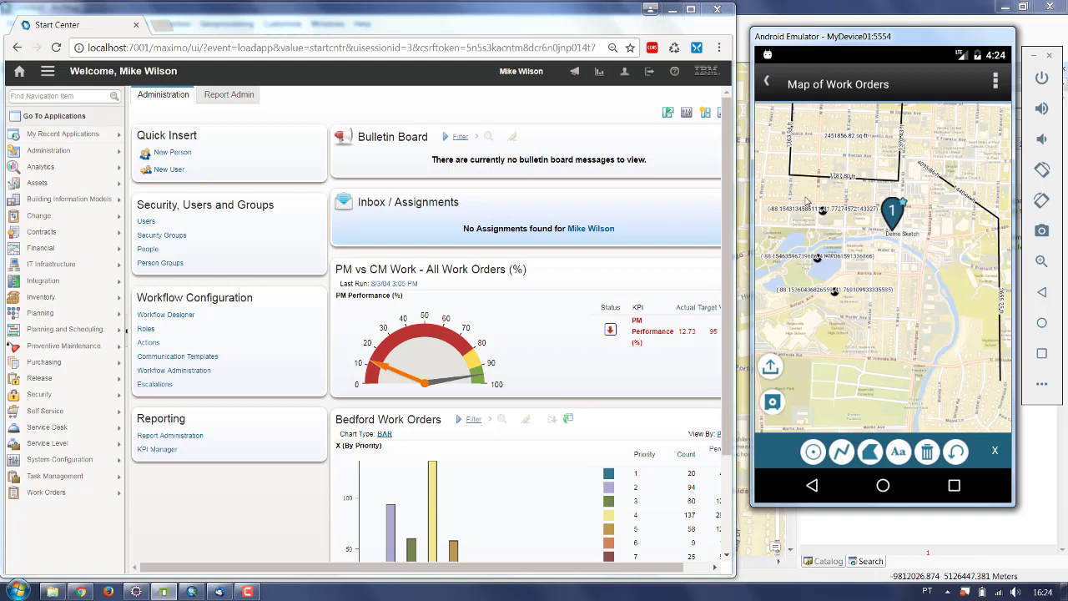
# In Sketch Settings, keep lengths in FEET and areas in SQUARE_FEET, and toggle Measures off
pyautogui.click(996, 81)
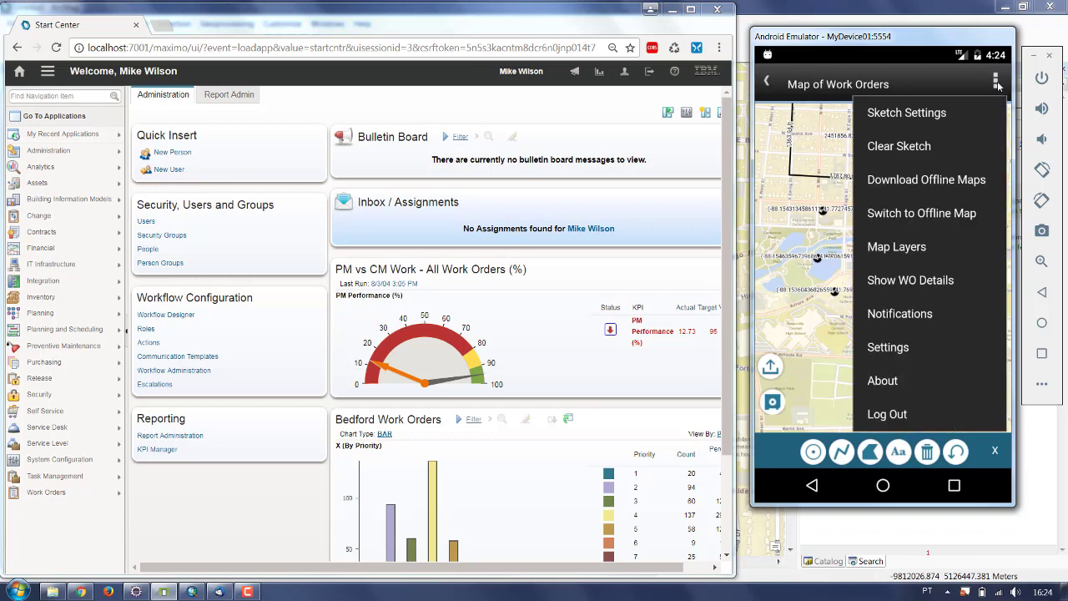
pyautogui.click(910, 115)
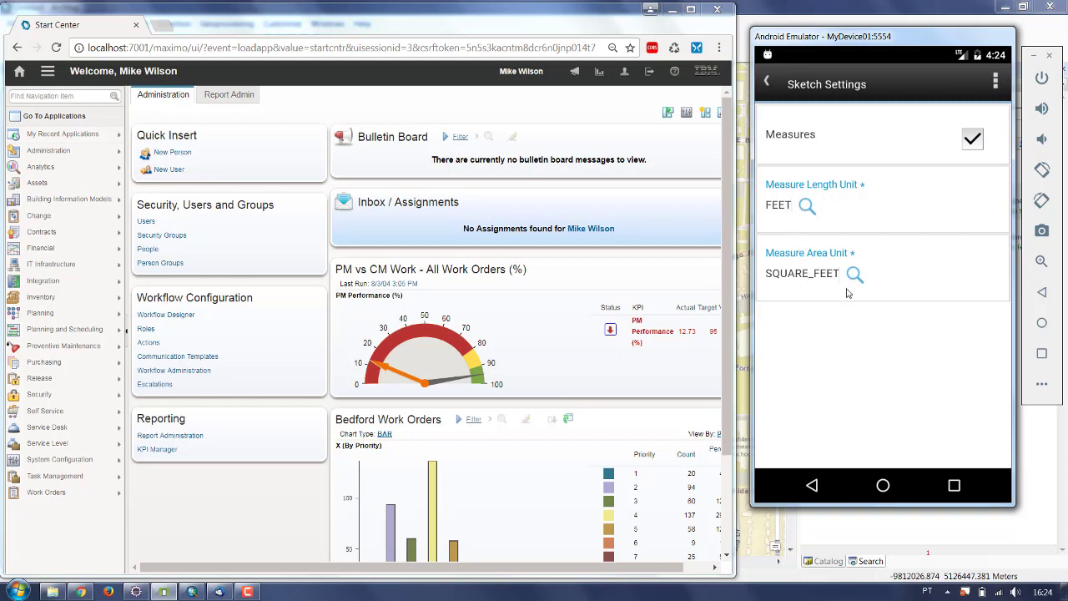
pyautogui.click(804, 207)
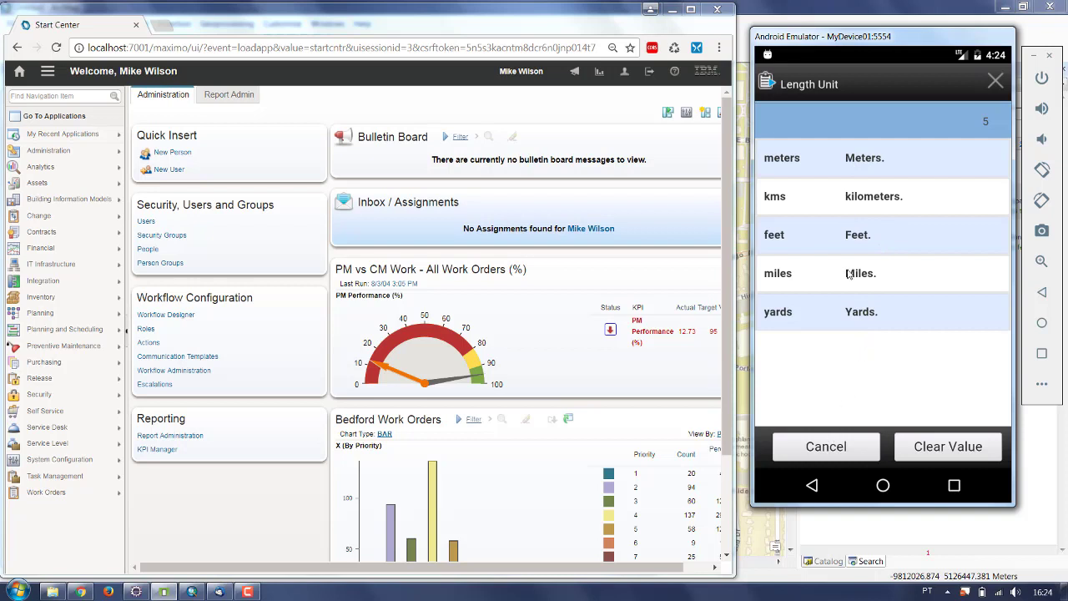
pyautogui.click(825, 447)
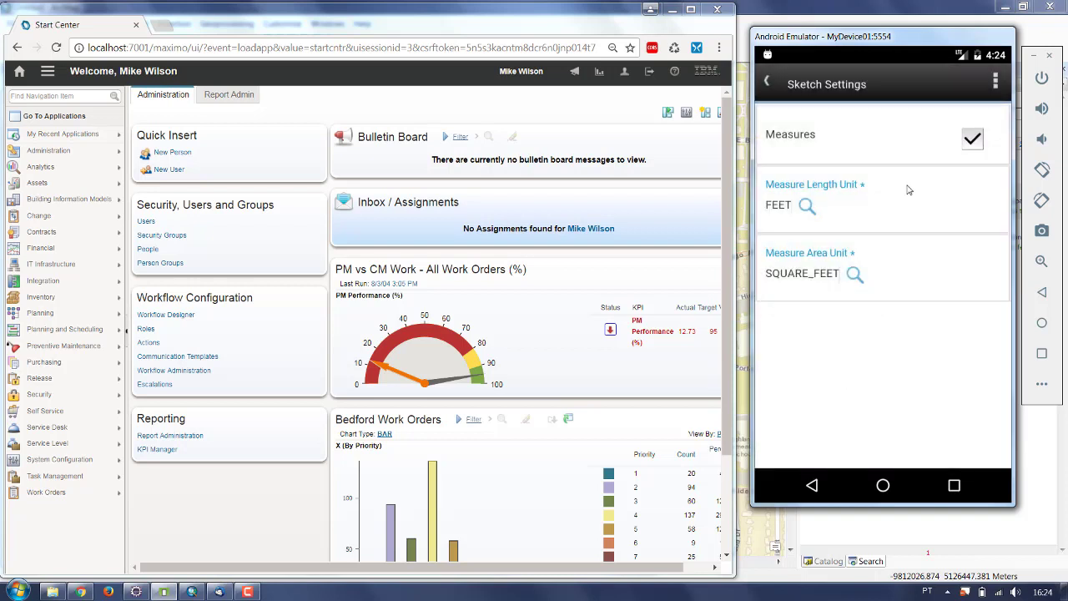
pyautogui.click(973, 139)
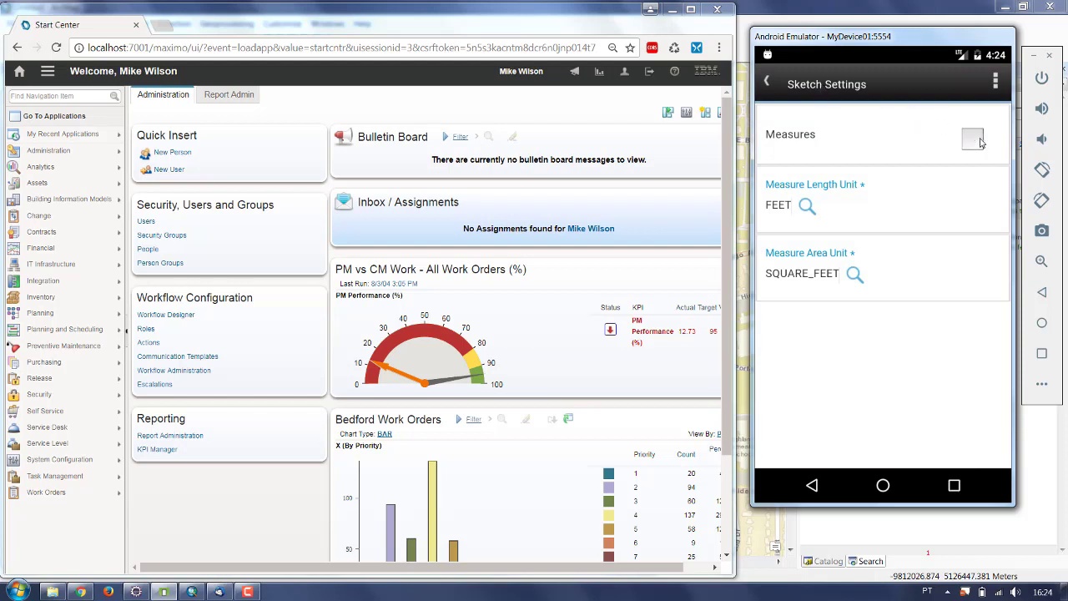
# Draw a straight line on the map south-west of marker 1
pyautogui.click(838, 93)
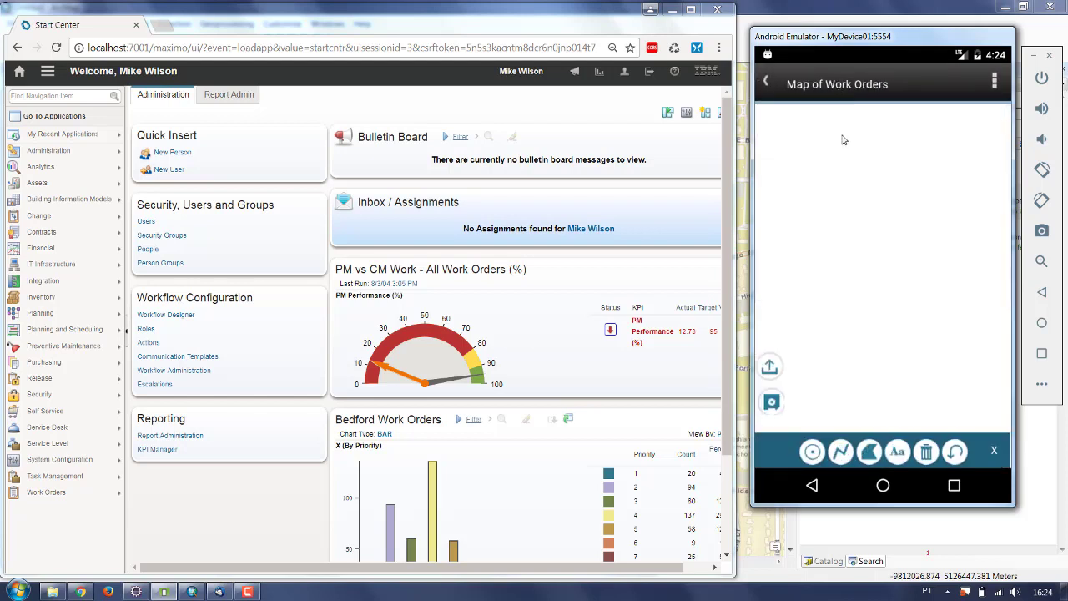
pyautogui.click(844, 453)
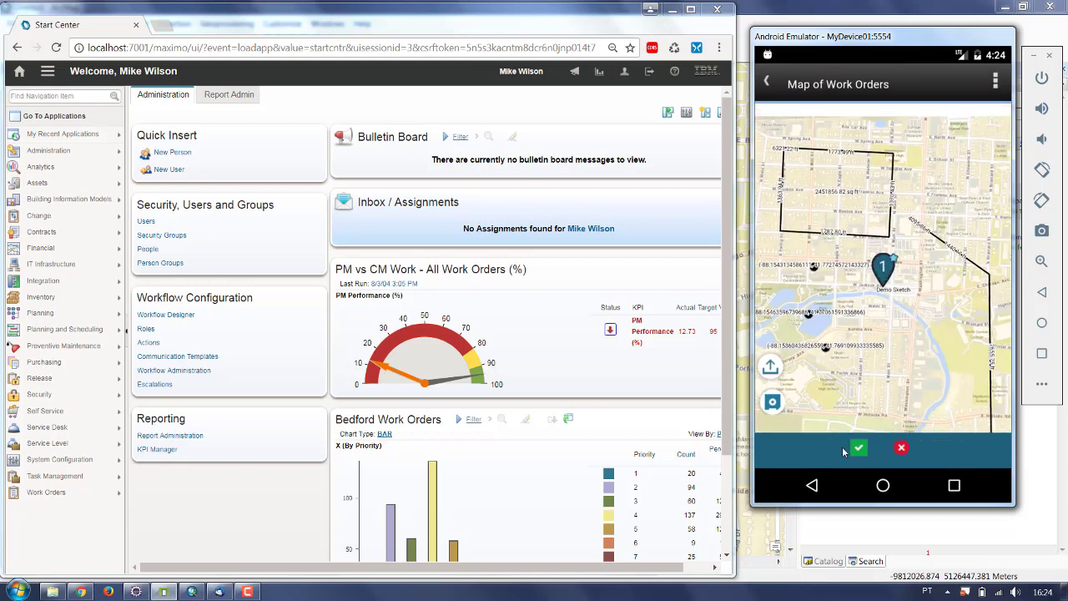
pyautogui.click(909, 392)
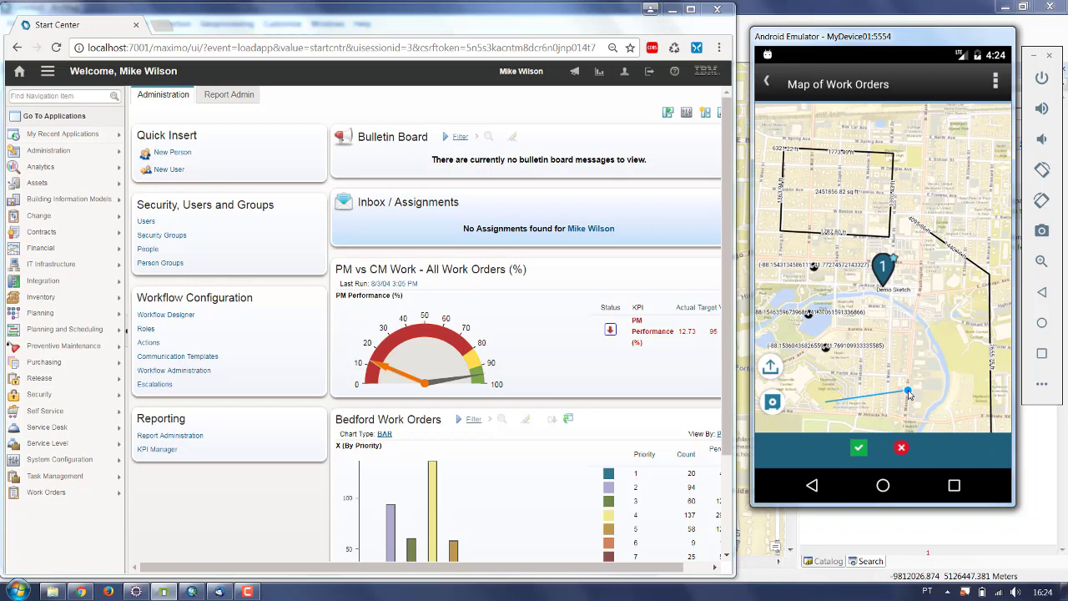
pyautogui.click(859, 449)
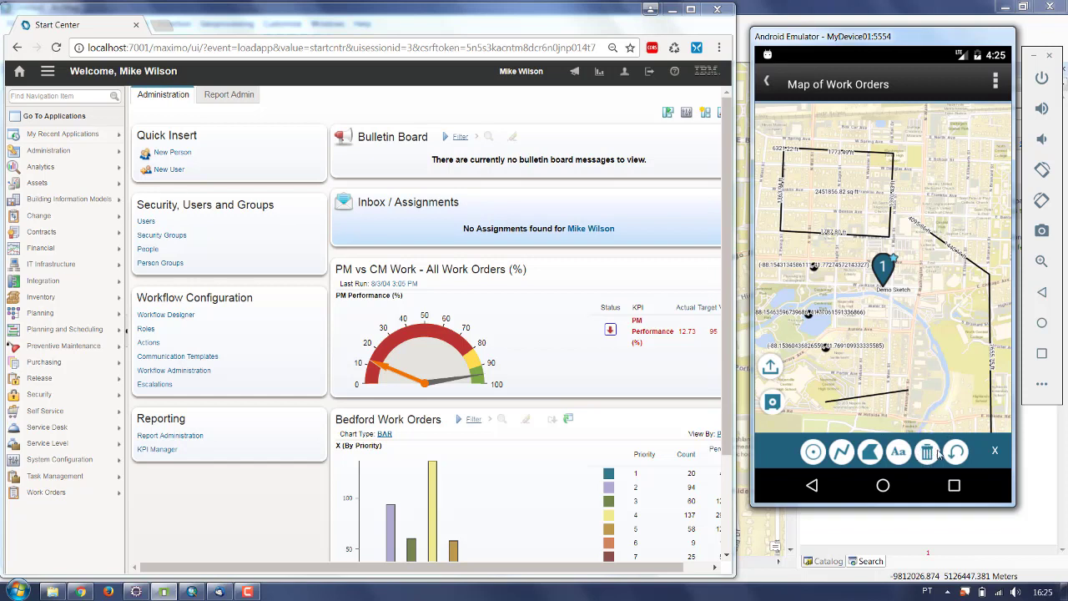
# Erase the two coordinate-labelled points below marker 1 with the trash tool
pyautogui.click(927, 451)
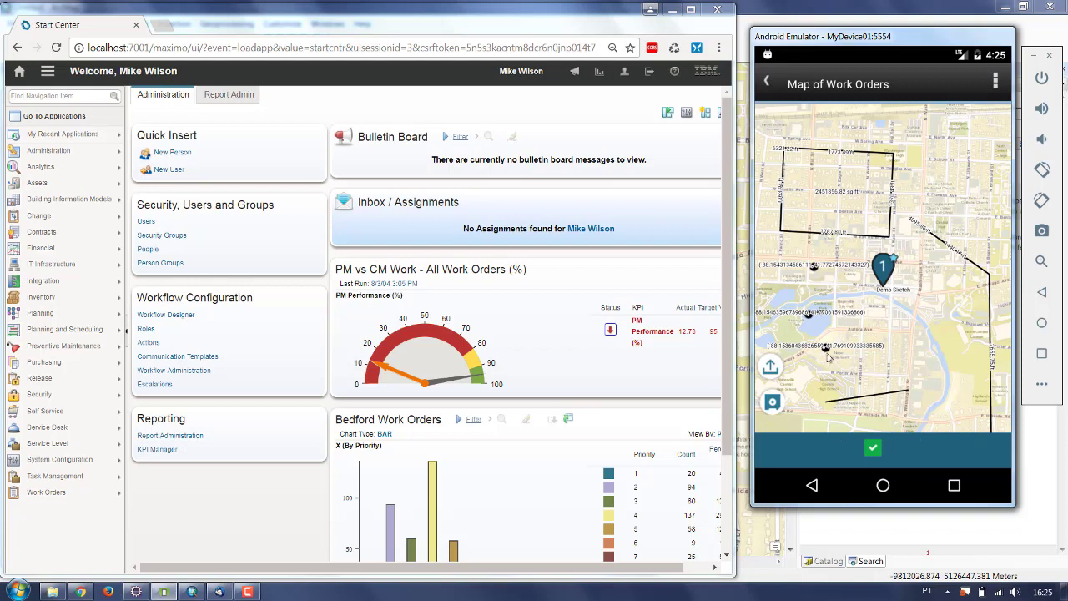
pyautogui.click(827, 350)
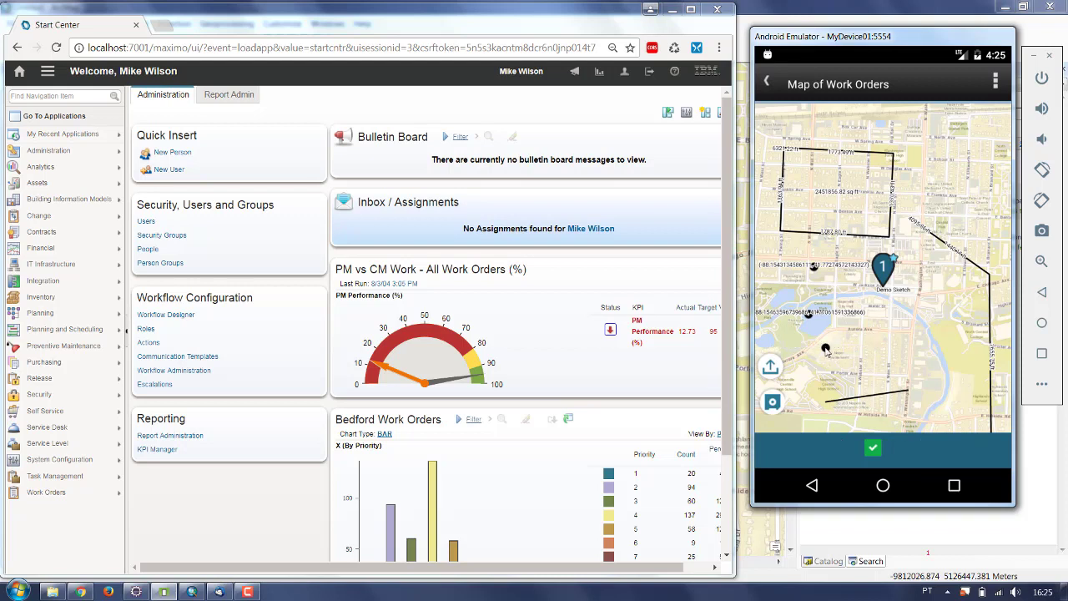
pyautogui.click(810, 318)
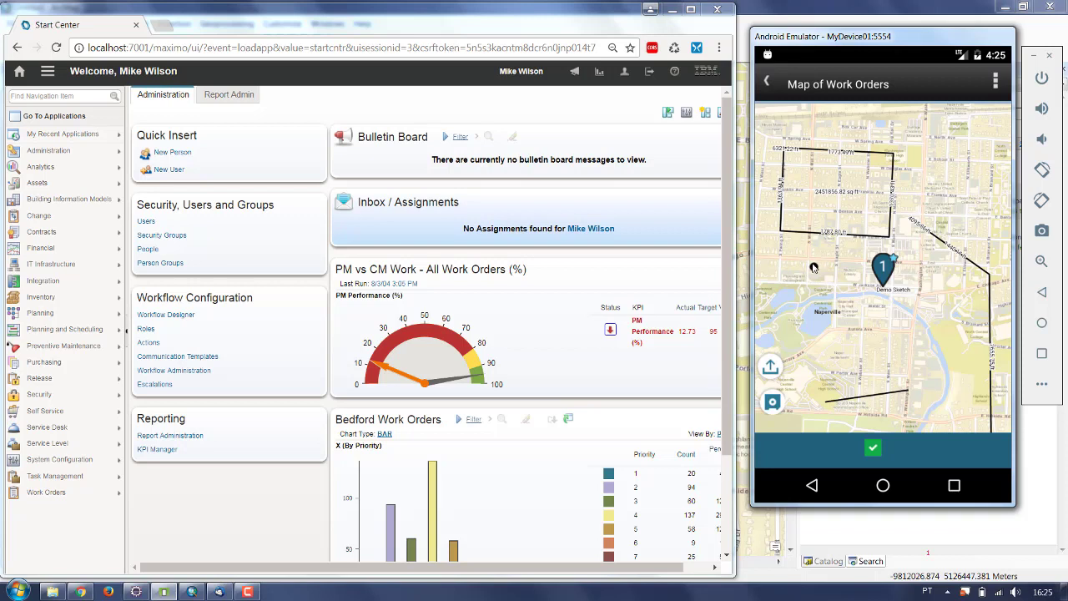
# Finish erasing and show the coordinates of the point west of marker 1
pyautogui.click(871, 446)
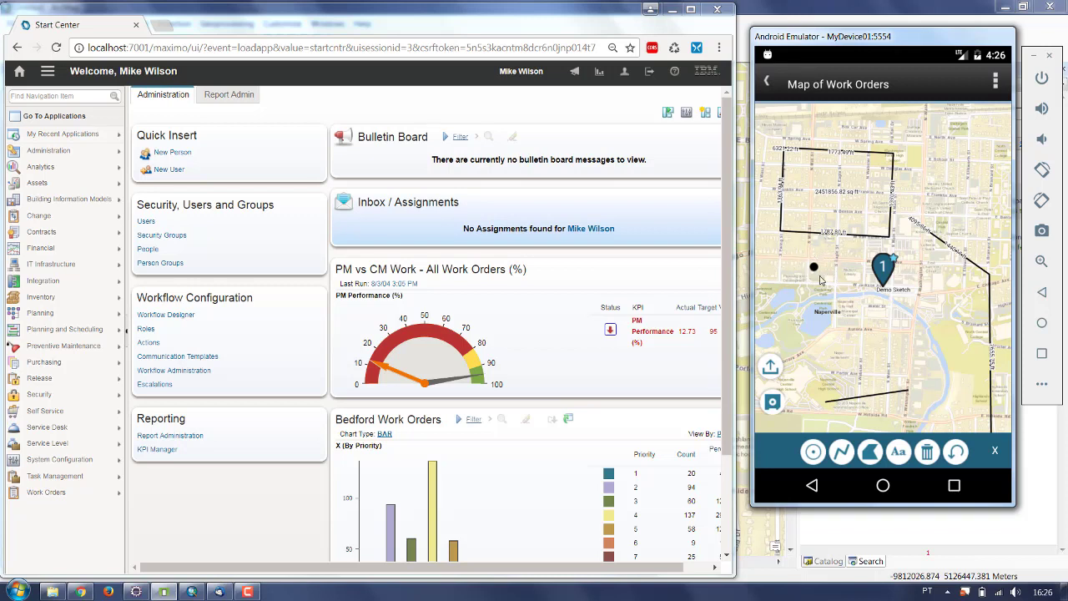
pyautogui.click(959, 451)
# Replace the default sketch name with 'Demo Sketch' and save the sketch
pyautogui.click(773, 403)
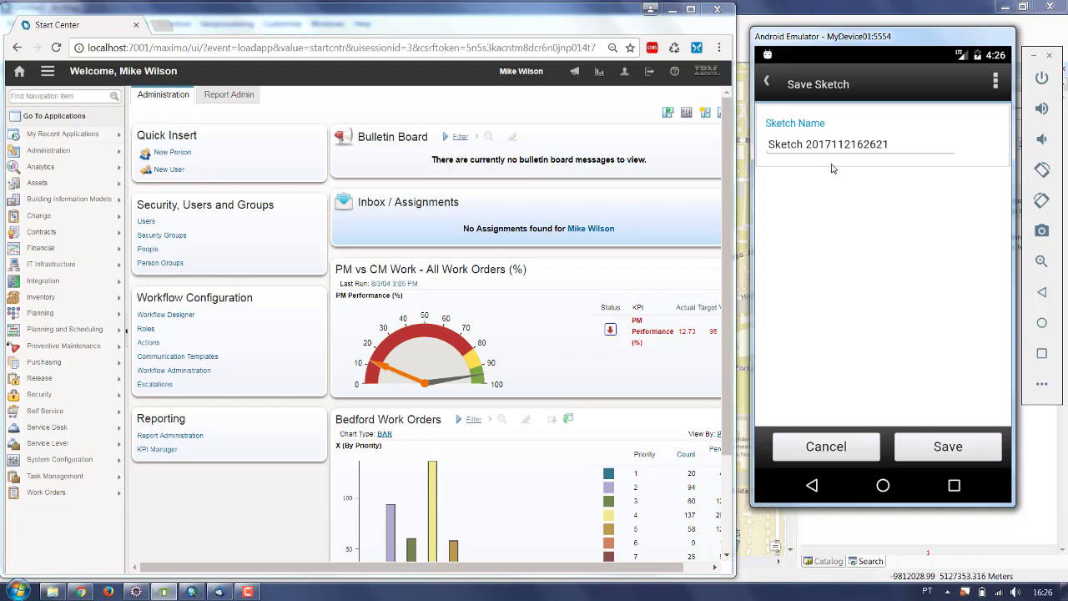
pyautogui.click(905, 150)
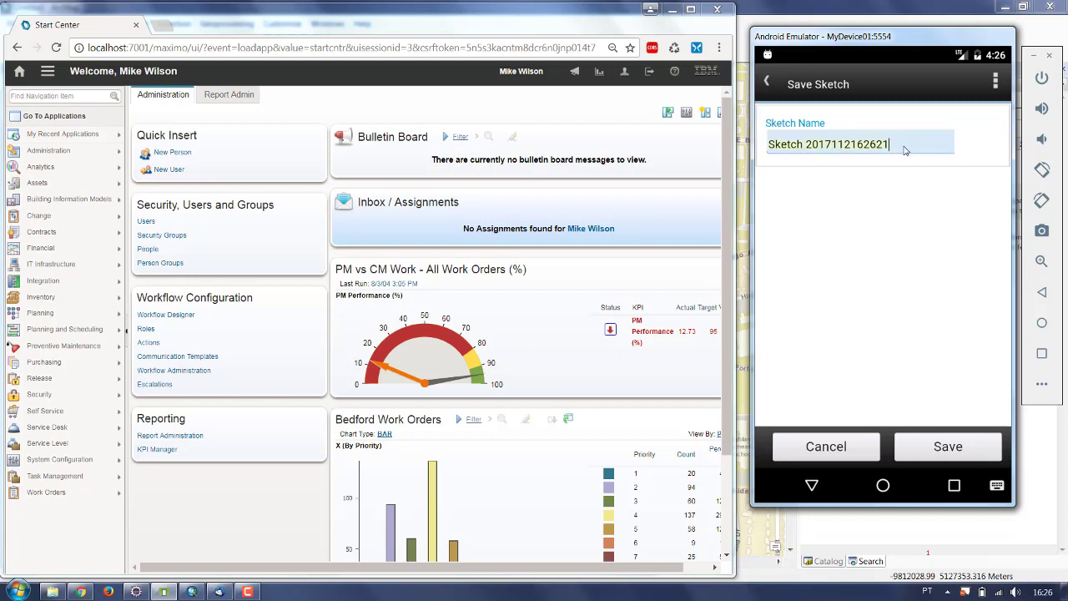
pyautogui.press('BackSpace')
pyautogui.press('BackSpace')
pyautogui.press('BackSpace')
pyautogui.press('BackSpace')
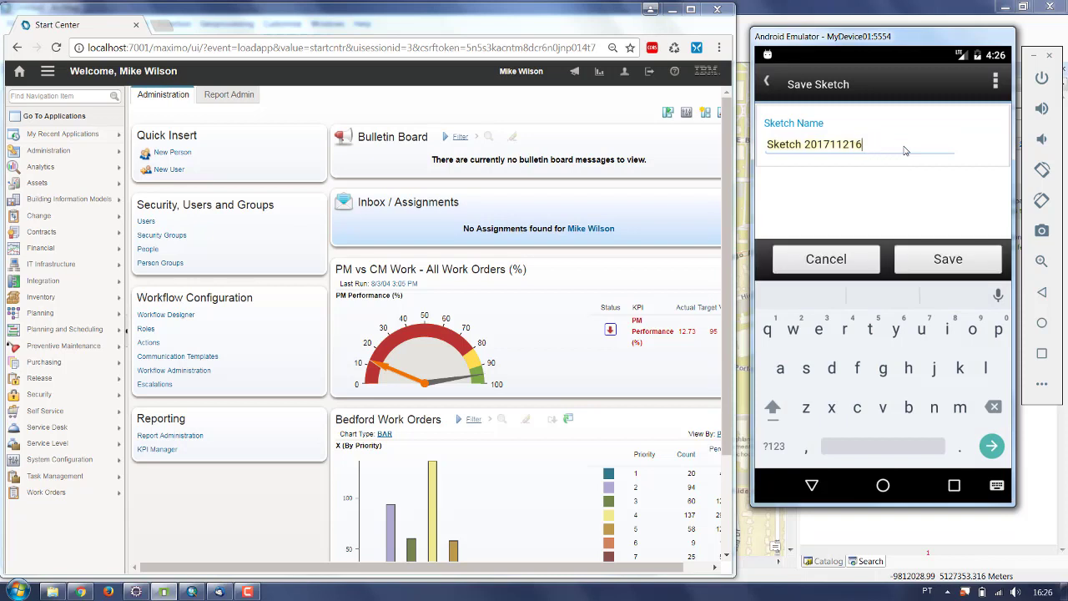
pyautogui.press('BackSpace')
pyautogui.press('BackSpace')
pyautogui.press('BackSpace')
pyautogui.press('BackSpace')
pyautogui.press('BackSpace')
pyautogui.press('BackSpace')
pyautogui.press('BackSpace')
pyautogui.press('BackSpace')
pyautogui.press('BackSpace')
pyautogui.press('BackSpace')
pyautogui.press('BackSpace')
pyautogui.press('BackSpace')
pyautogui.press('BackSpace')
pyautogui.press('BackSpace')
pyautogui.press('BackSpace')
pyautogui.press('BackSpace')
pyautogui.write('Demo Sketch')
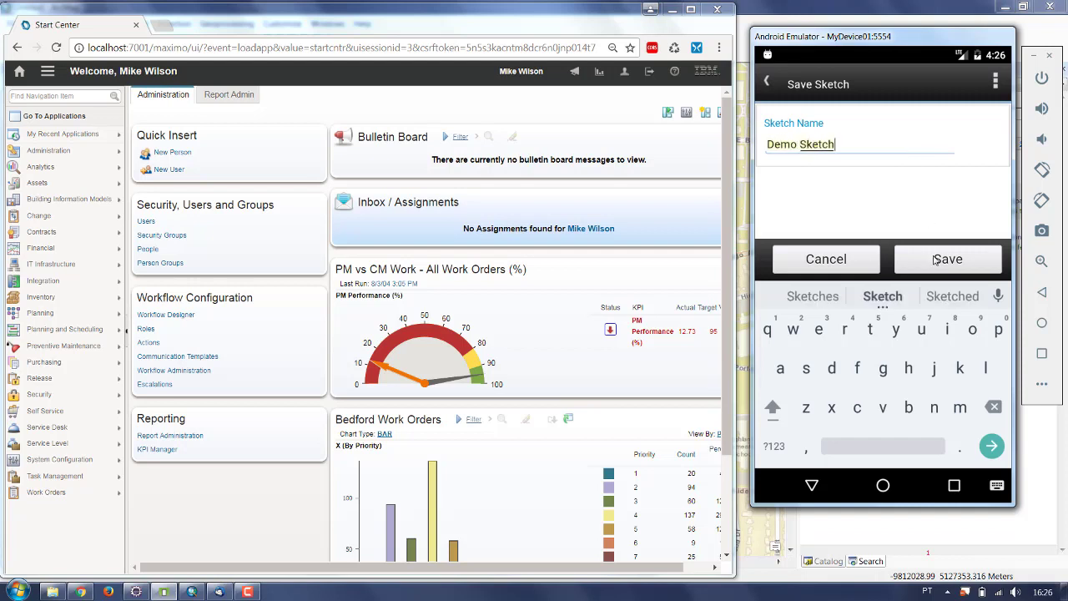
pyautogui.click(935, 259)
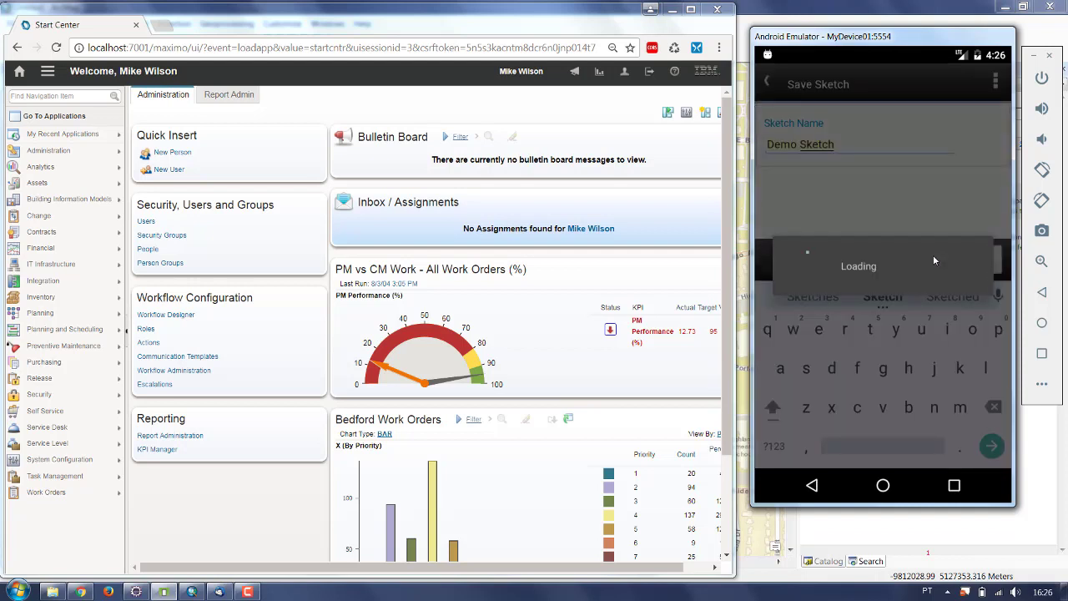
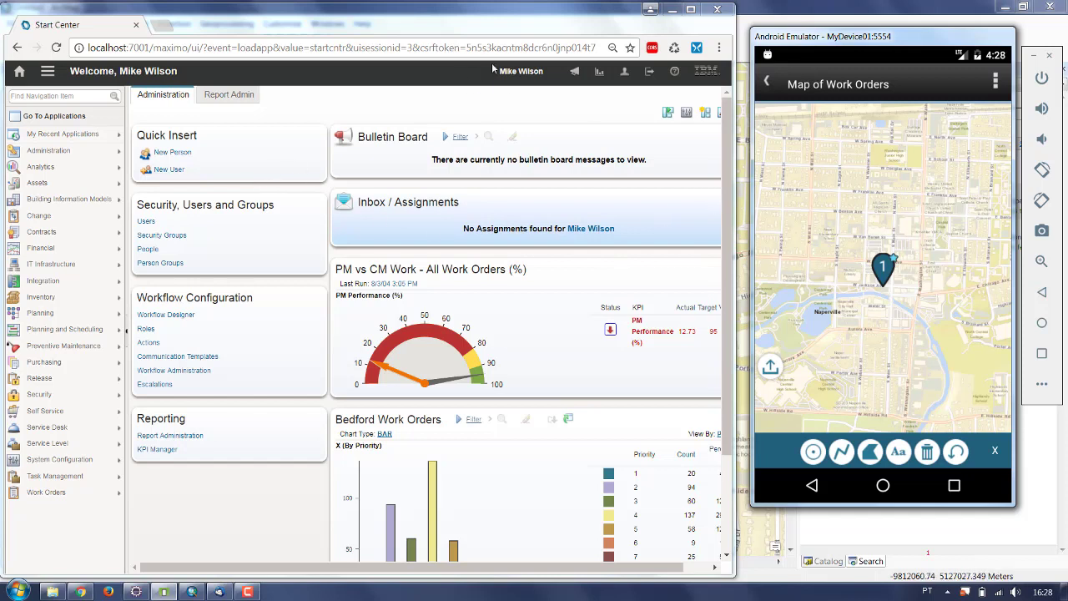
# Go to Cron Task Setup, filter cron tasks by 'ma', and open PlussMapSketchCronTask
pyautogui.click(90, 99)
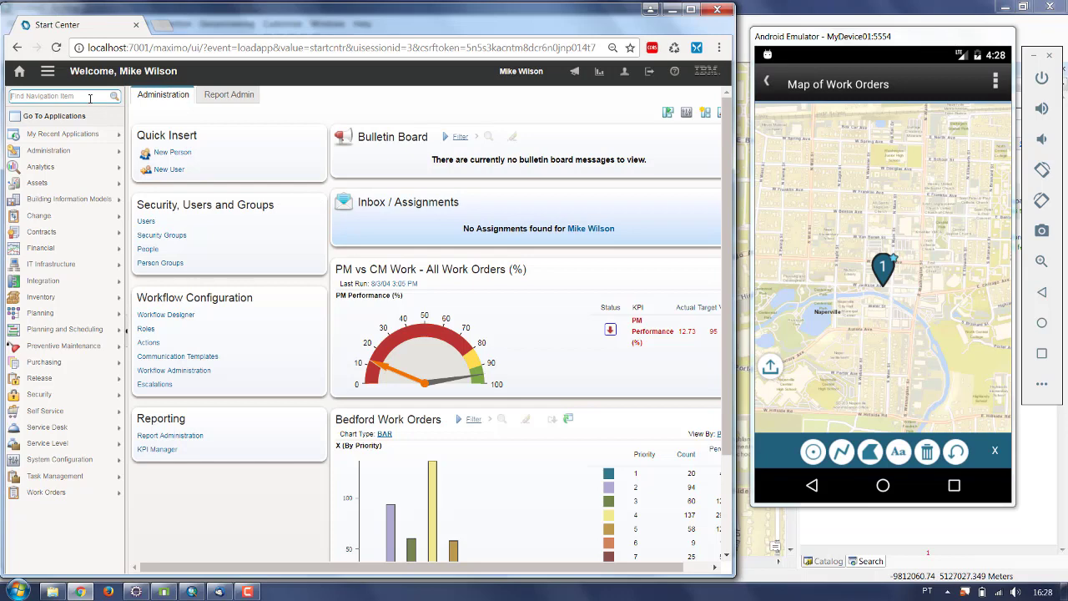
pyautogui.write('map s')
pyautogui.press('BackSpace')
pyautogui.press('BackSpace')
pyautogui.press('BackSpace')
pyautogui.press('BackSpace')
pyautogui.press('BackSpace')
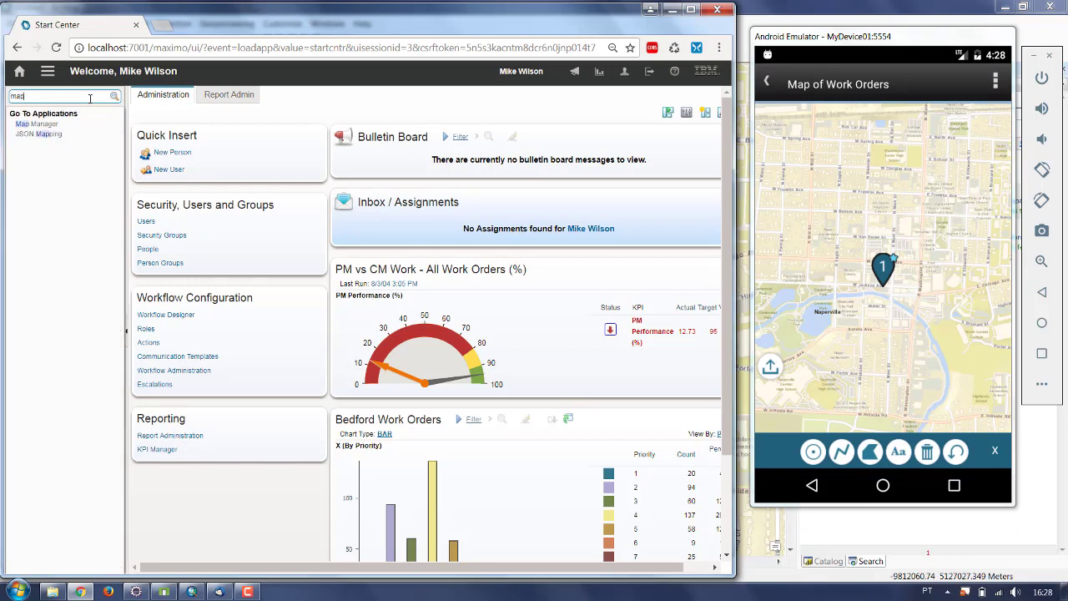
pyautogui.write('cron')
pyautogui.click(63, 125)
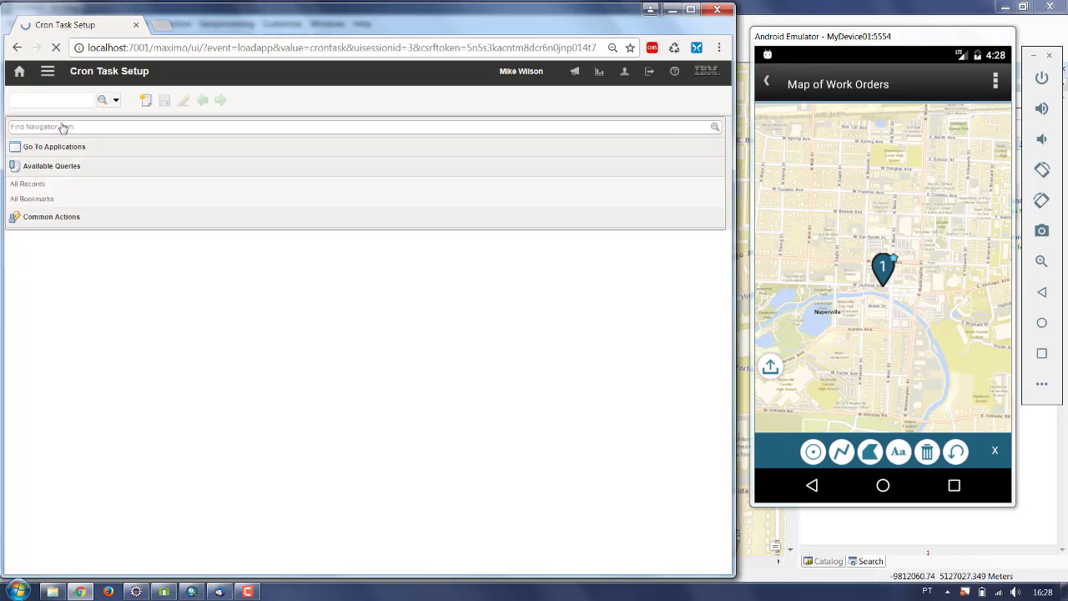
pyautogui.write('maps')
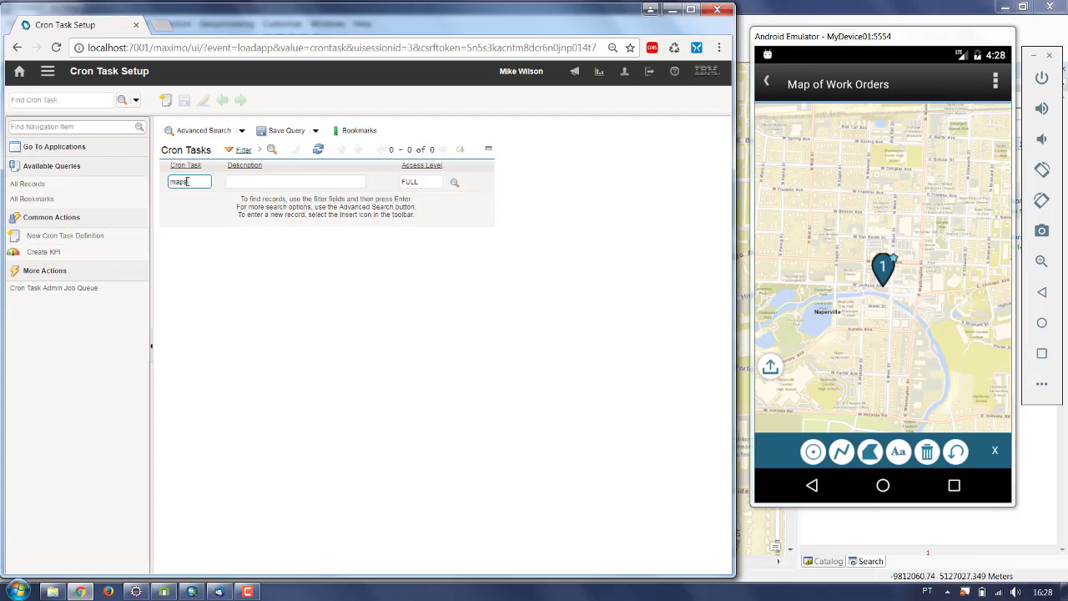
pyautogui.press('Return')
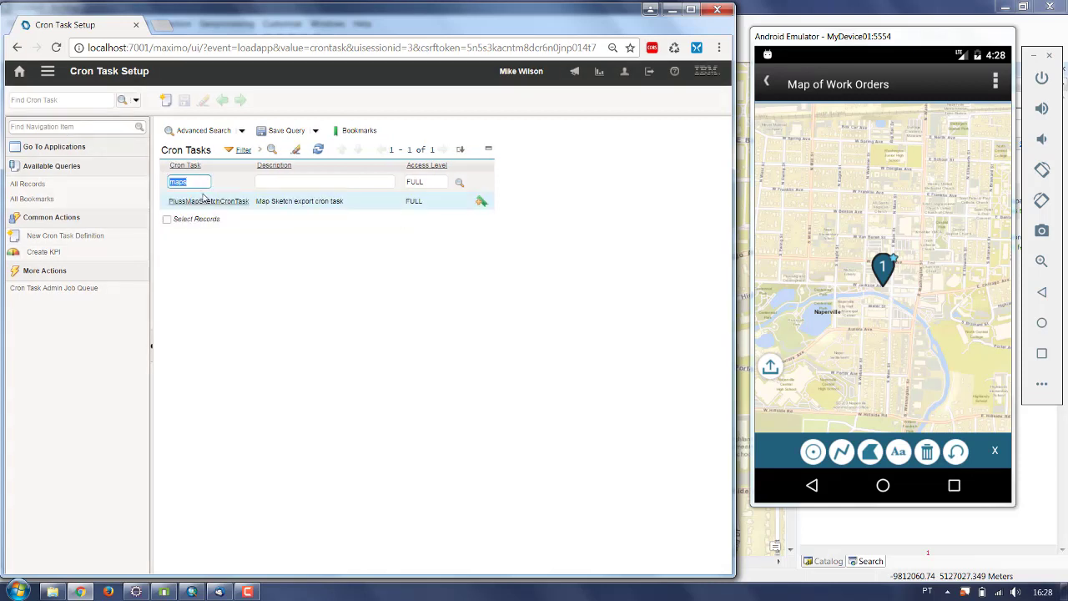
pyautogui.click(208, 202)
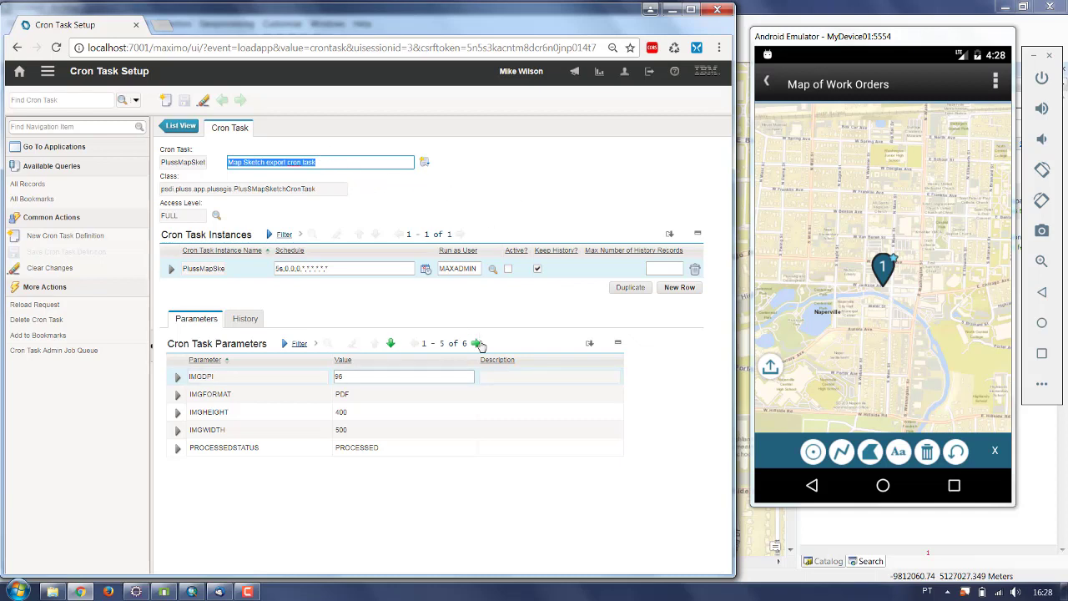
# Mark the map sketch instance active, save, and reload PlussMapSketchInstance
pyautogui.click(507, 269)
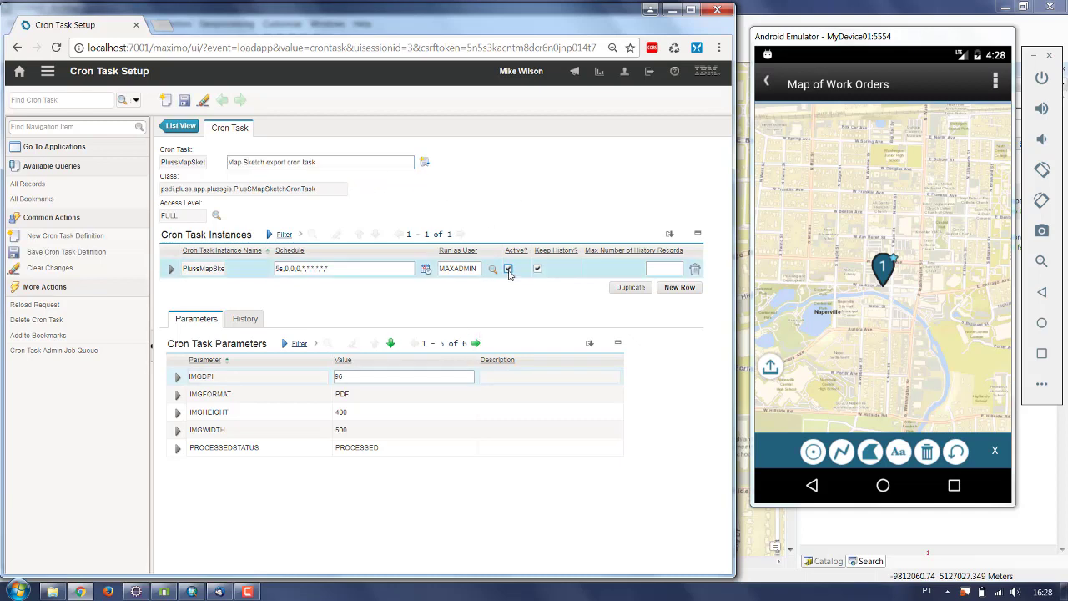
pyautogui.click(184, 101)
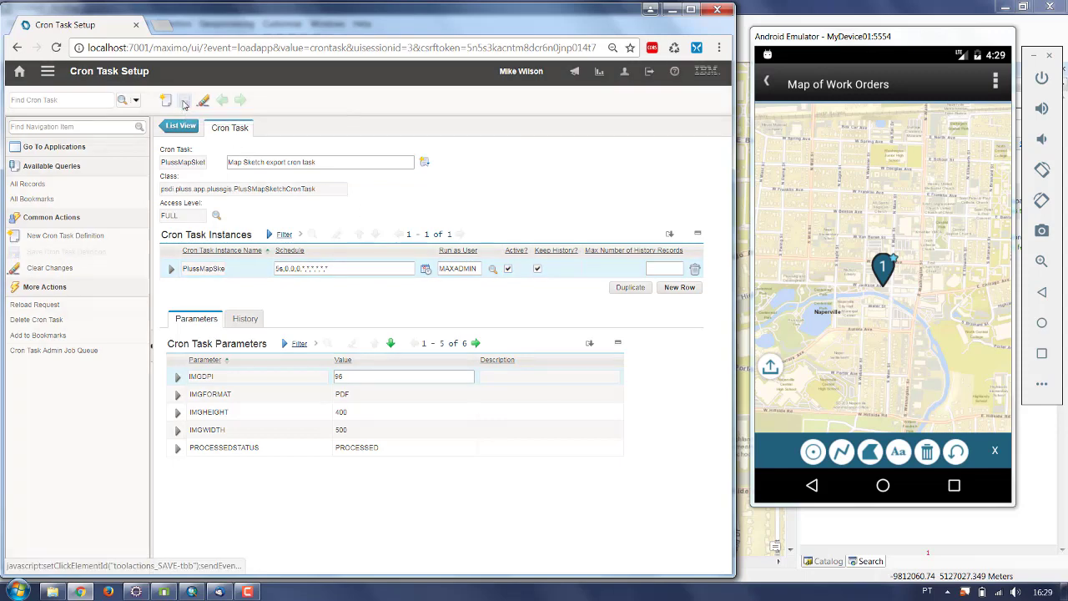
pyautogui.click(65, 310)
pyautogui.click(210, 327)
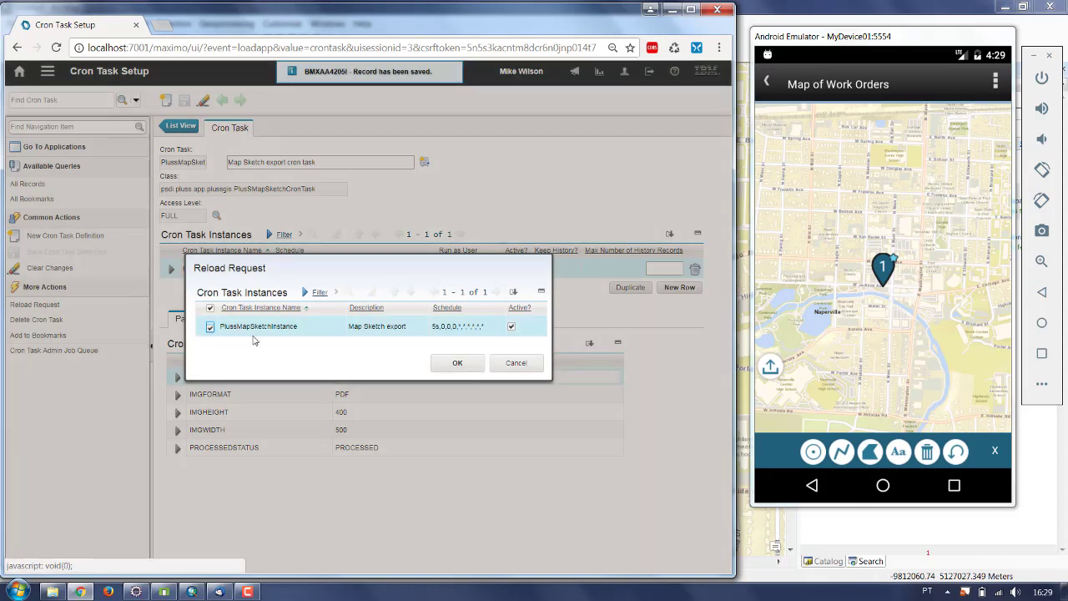
pyautogui.click(445, 364)
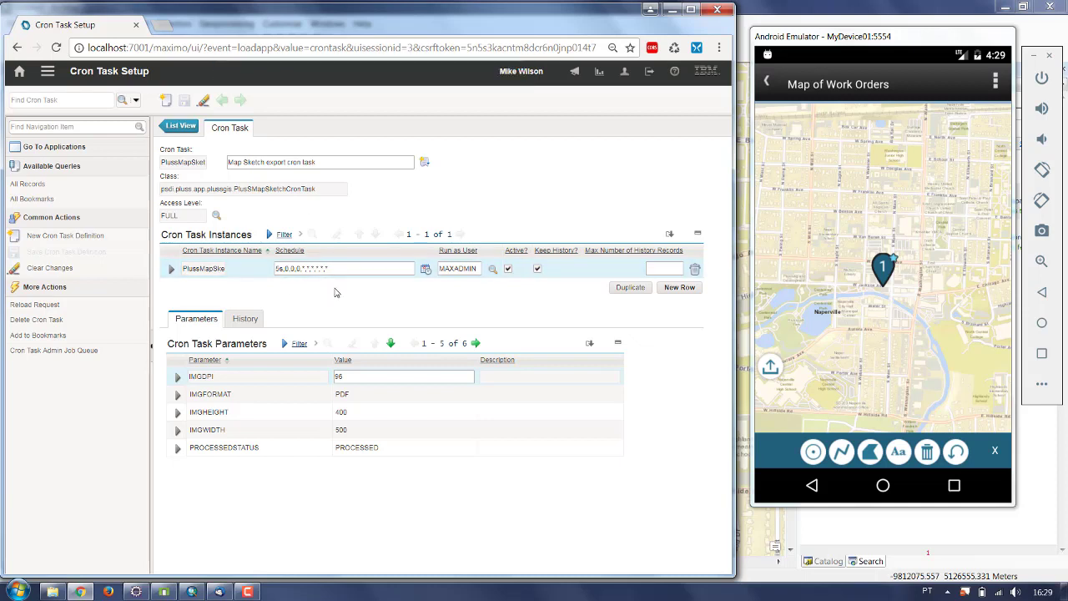
# Fetch new mail in Thunderbird until the sketch email arrives
pyautogui.click(219, 591)
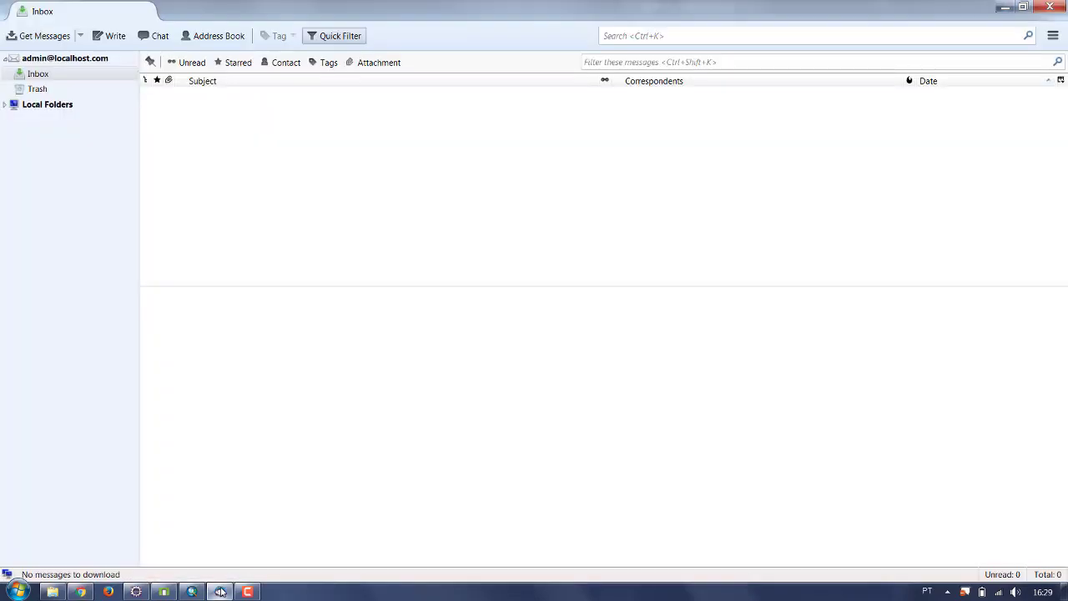
pyautogui.click(42, 35)
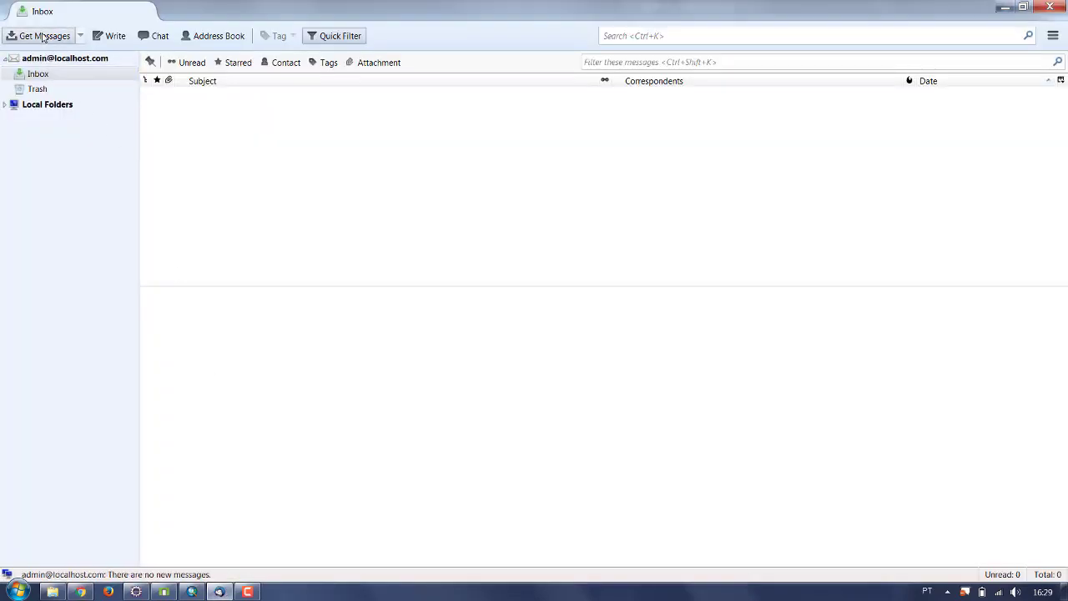
pyautogui.click(42, 35)
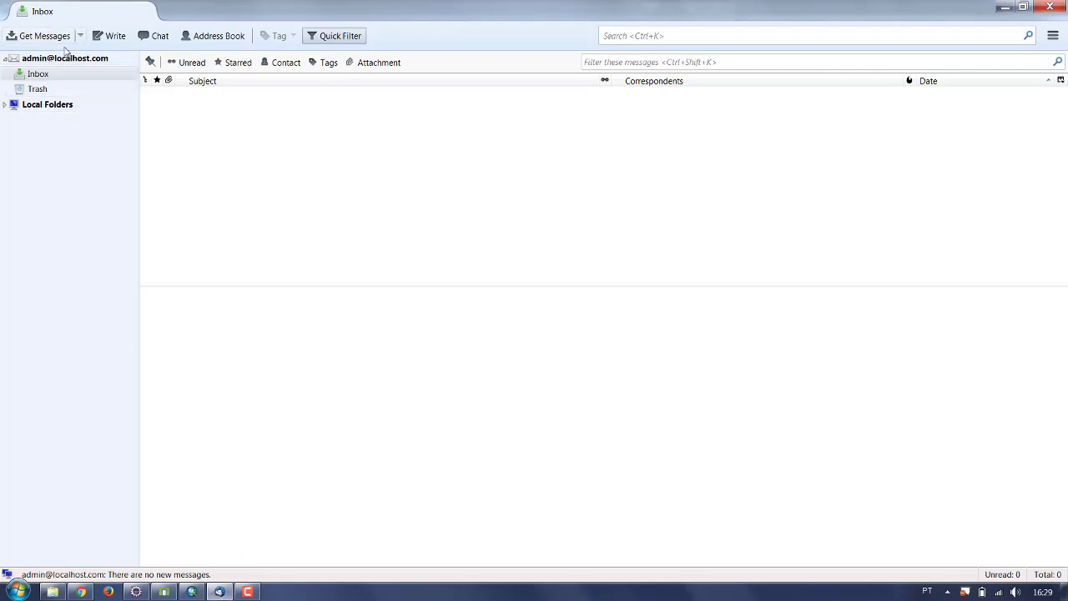
pyautogui.click(53, 38)
pyautogui.click(53, 38)
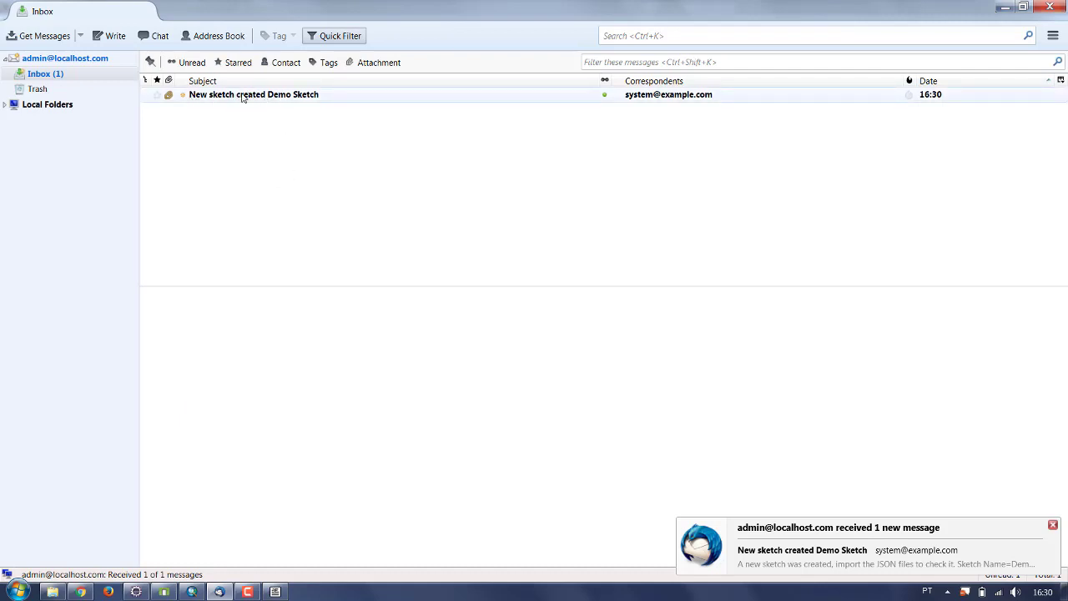
# Open the 'New sketch created Demo Sketch' message and expand its attachment list
pyautogui.click(290, 95)
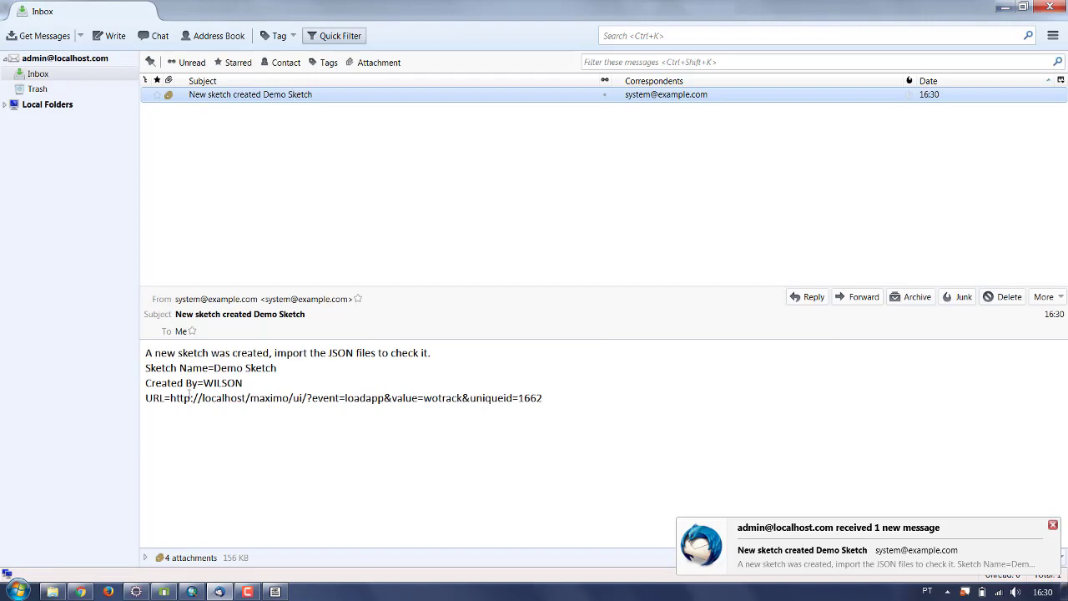
pyautogui.moveTo(147, 353); pyautogui.dragTo(405, 355)
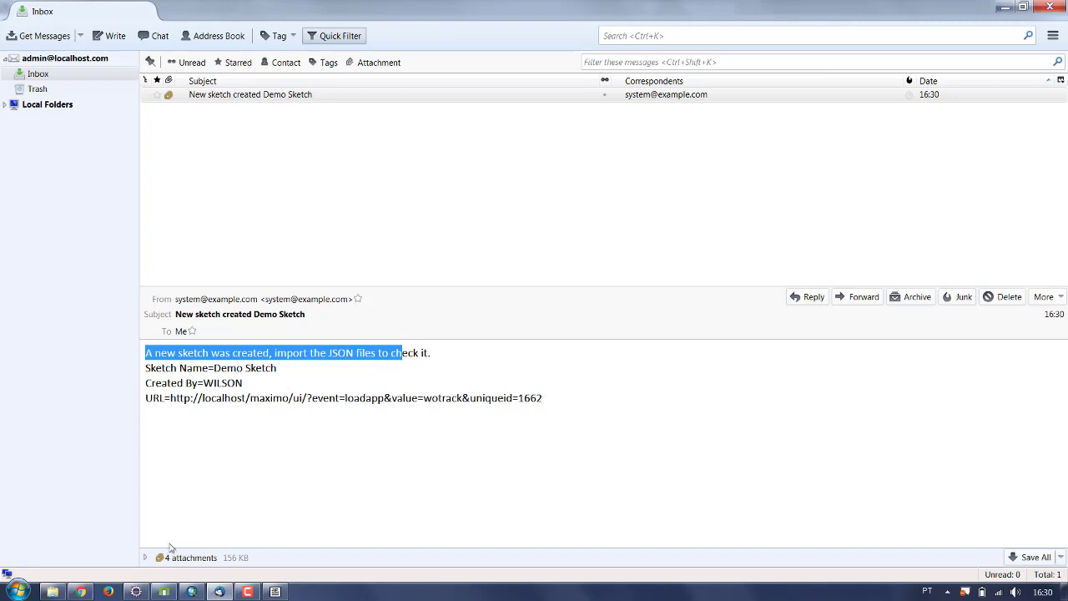
pyautogui.click(148, 557)
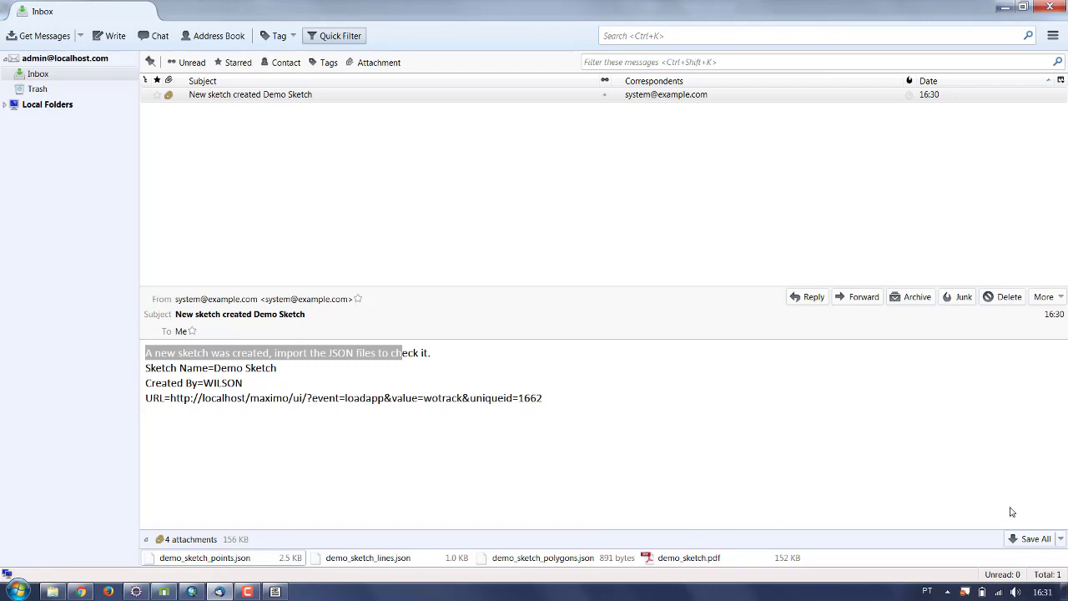
# Save all attachments into a newly created demo_sketch folder inside C:\temp\sketch
pyautogui.click(1021, 539)
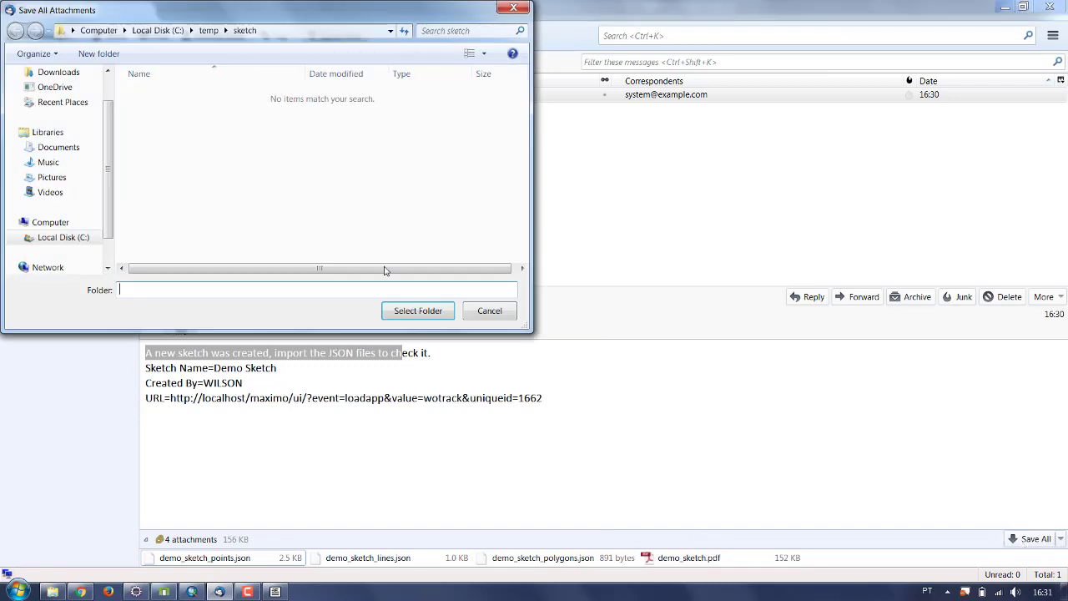
pyautogui.click(209, 31)
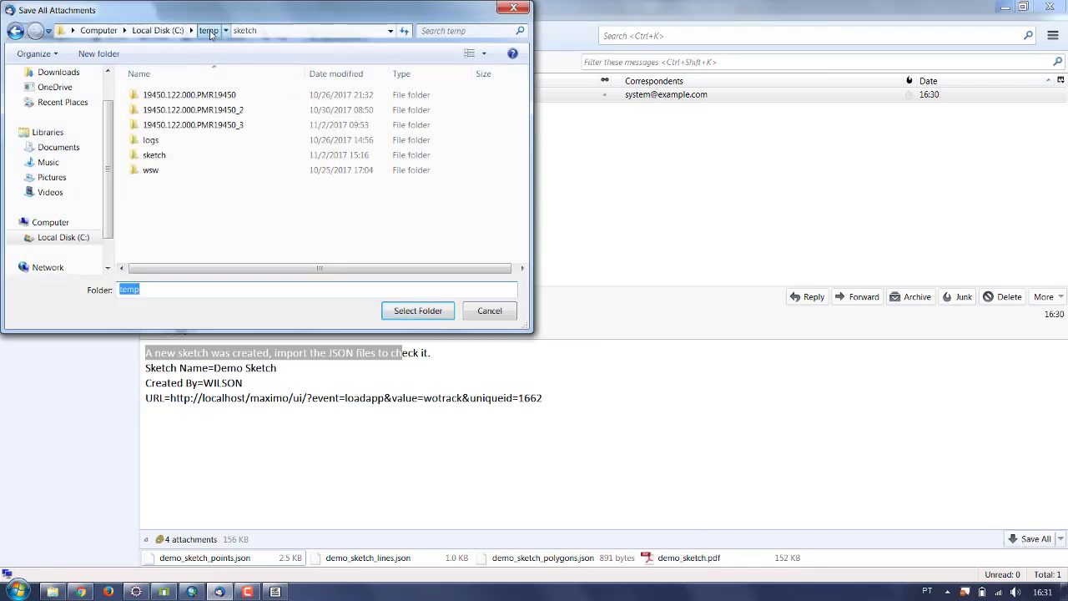
pyautogui.doubleClick(153, 154)
pyautogui.click(98, 54)
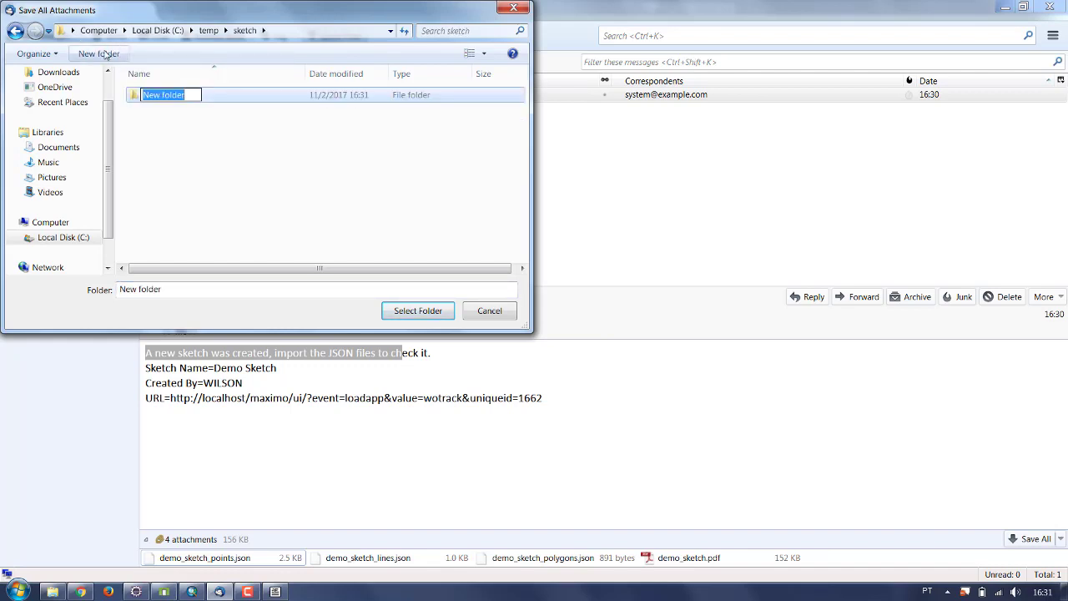
pyautogui.write('demo')
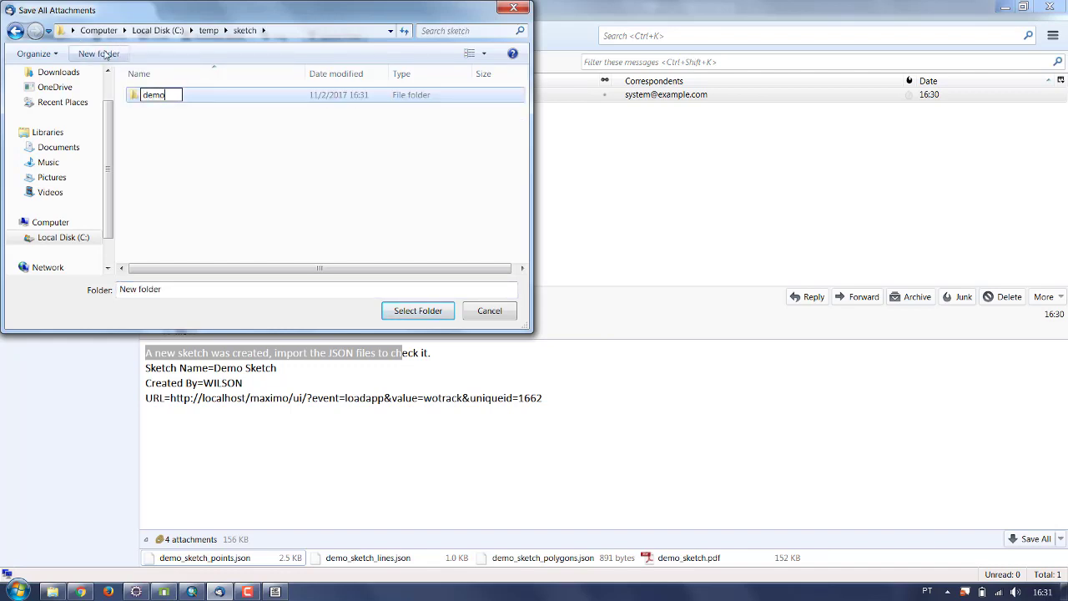
pyautogui.write('_sketch')
pyautogui.press('Return')
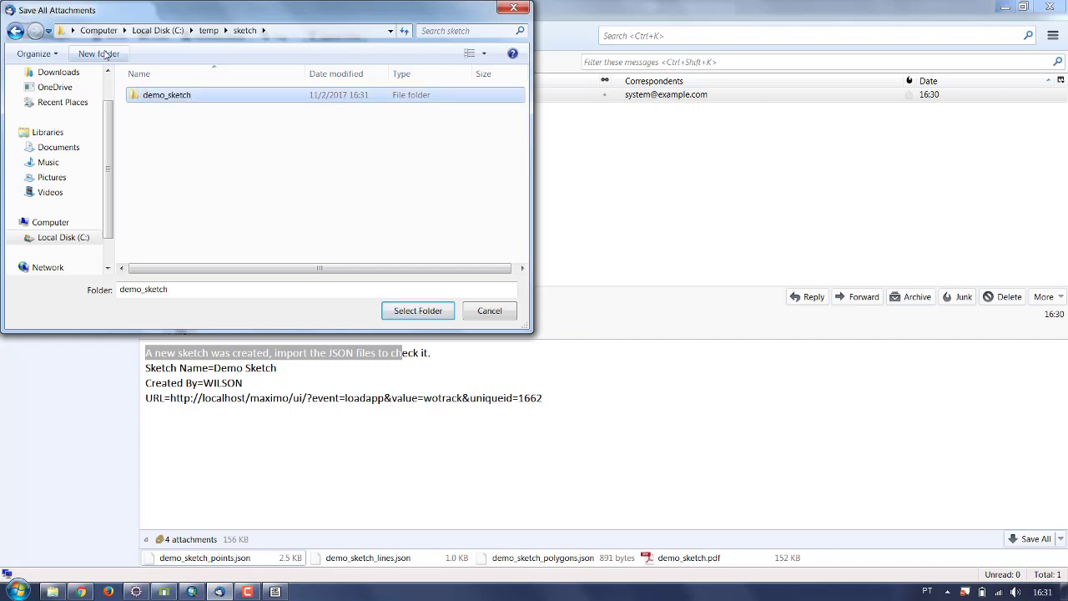
pyautogui.press('Return')
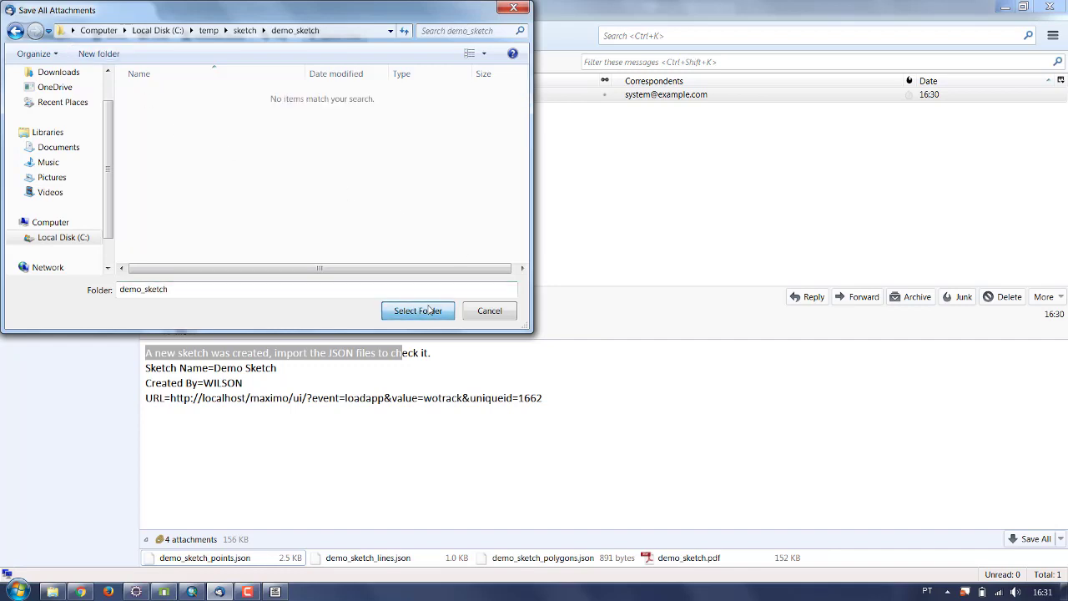
pyautogui.click(428, 310)
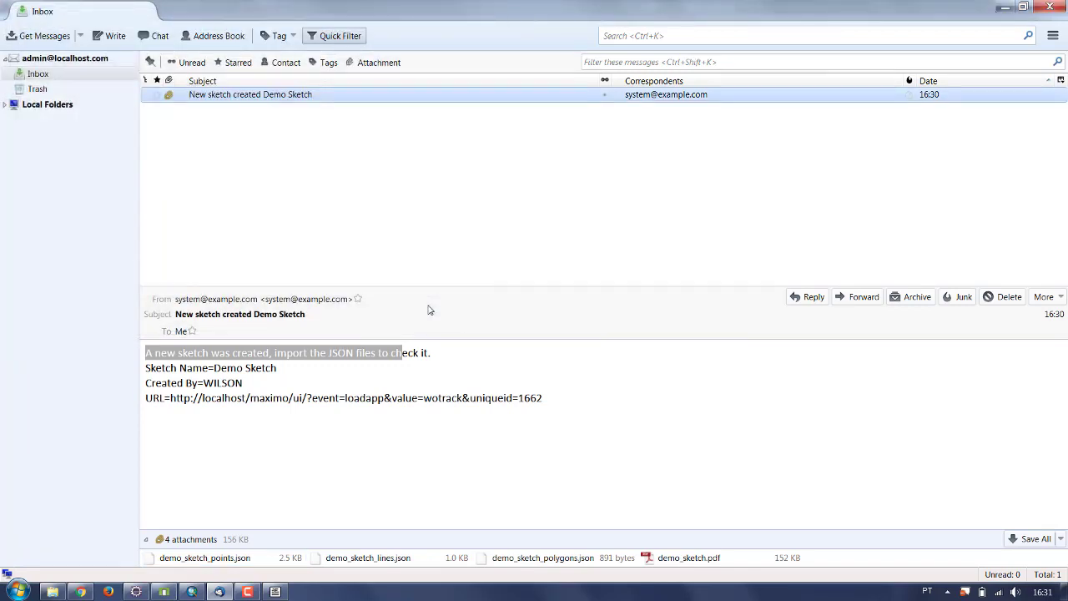
pyautogui.click(52, 592)
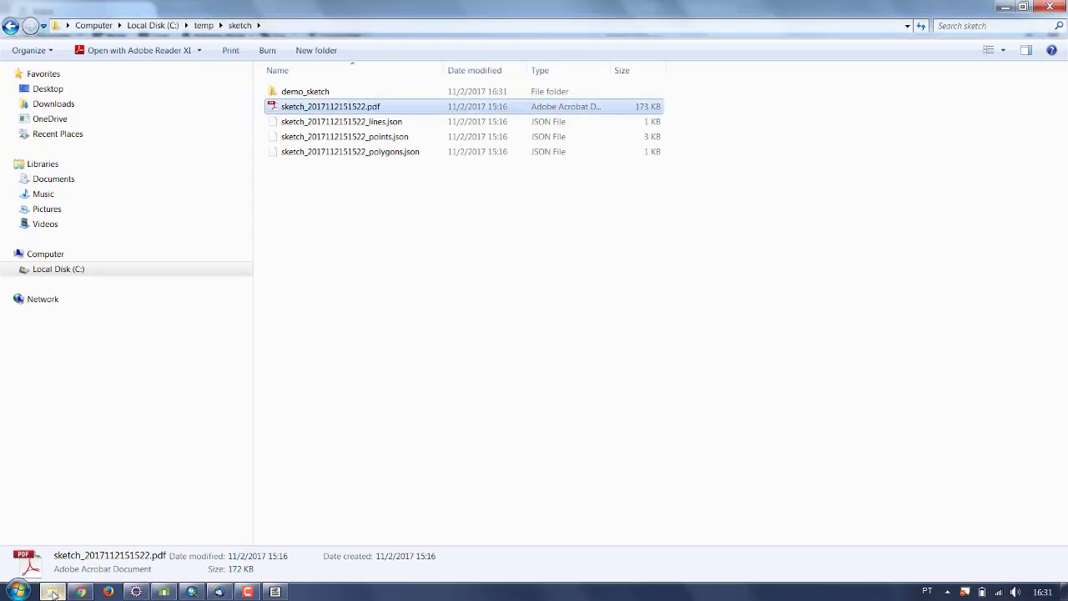
# Open demo_sketch.pdf from the demo_sketch folder to review the sketch map, then close it
pyautogui.doubleClick(305, 91)
pyautogui.click(313, 95)
pyautogui.doubleClick(313, 92)
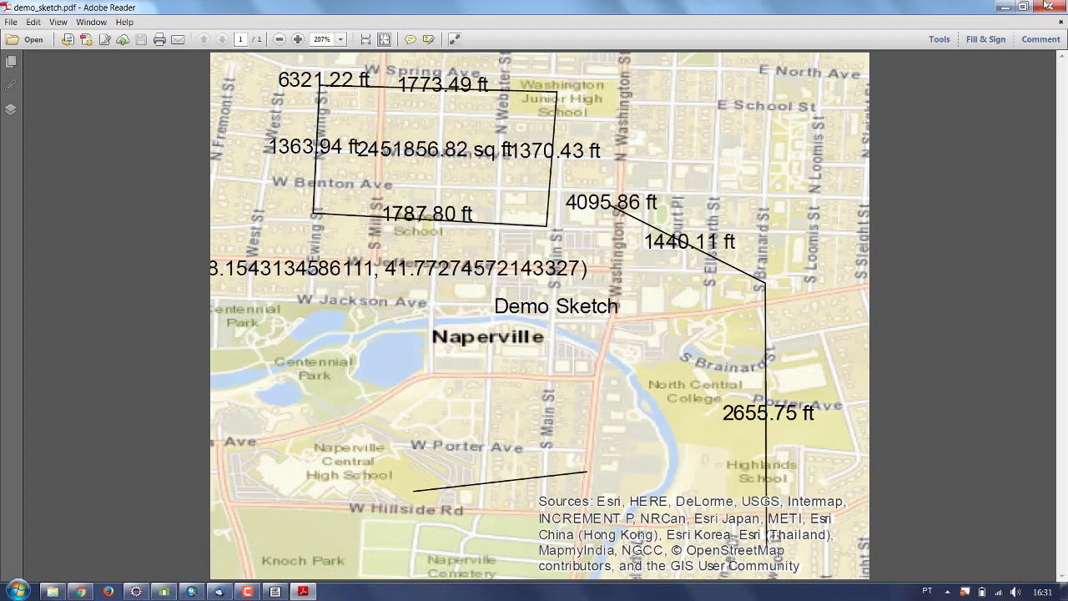
pyautogui.click(1050, 8)
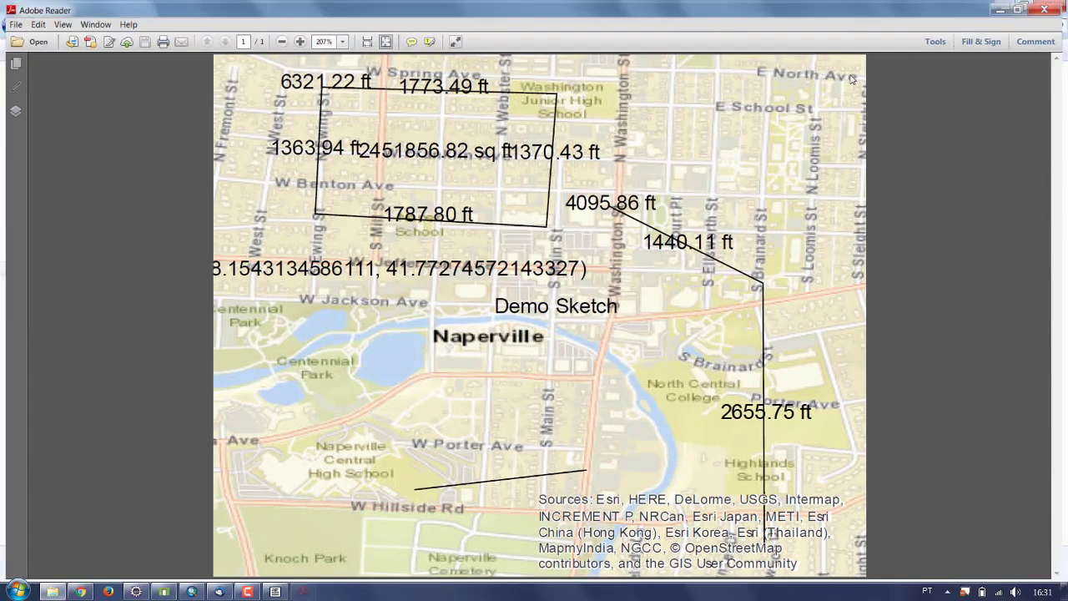
pyautogui.click(367, 108)
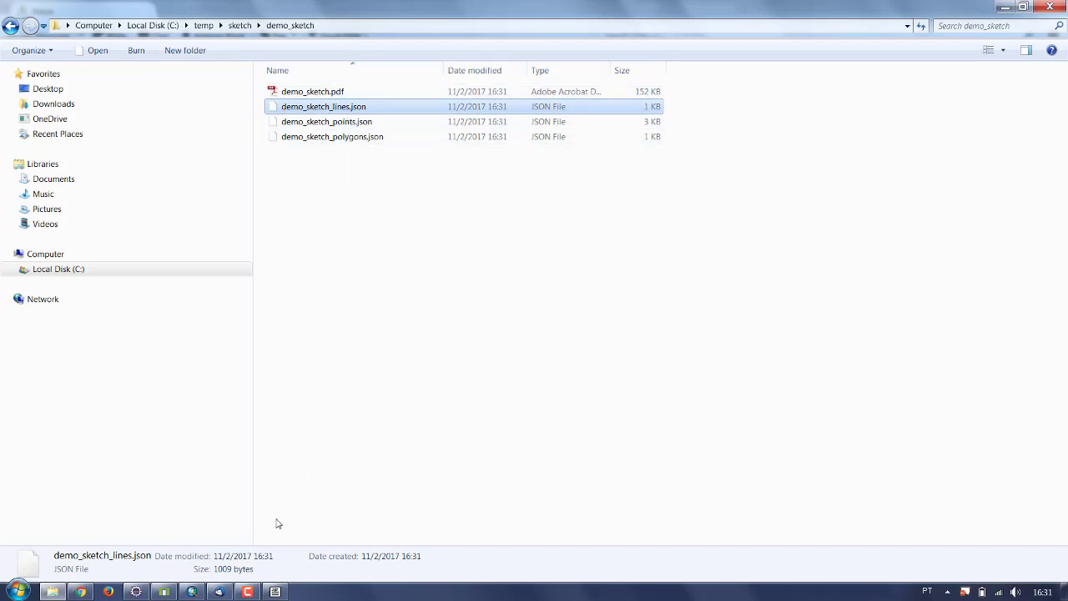
pyautogui.click(192, 591)
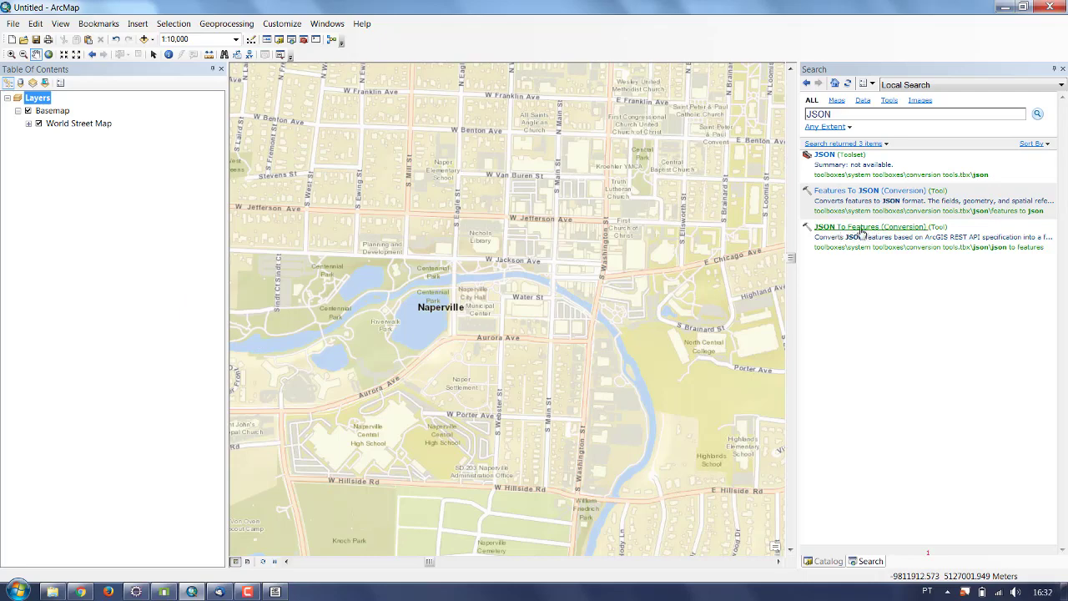
# Convert the sketch lines JSON file to a feature layer with JSON To Features
pyautogui.click(861, 232)
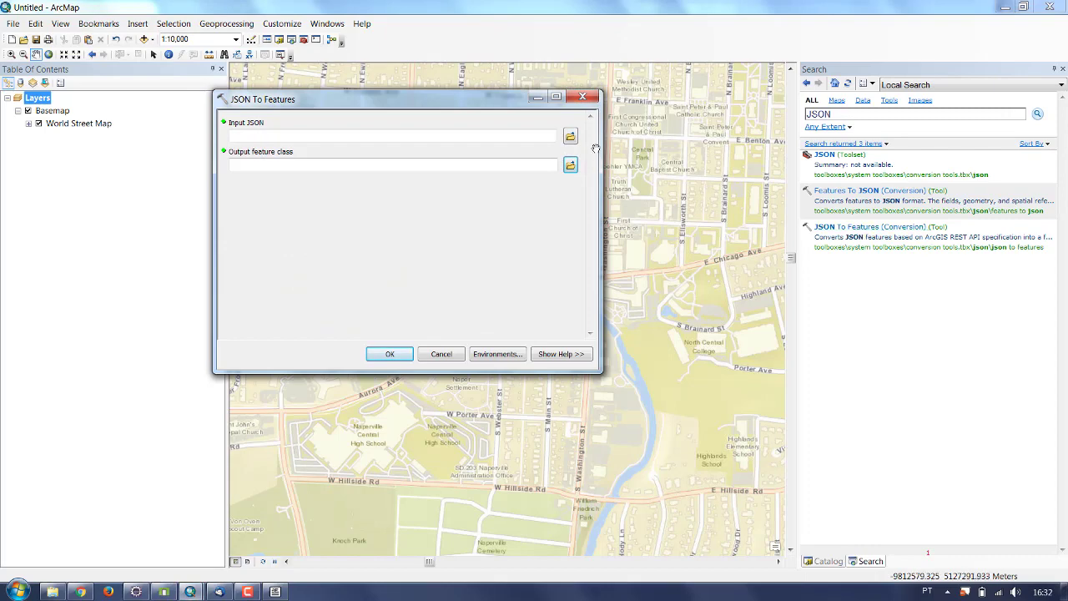
pyautogui.click(570, 136)
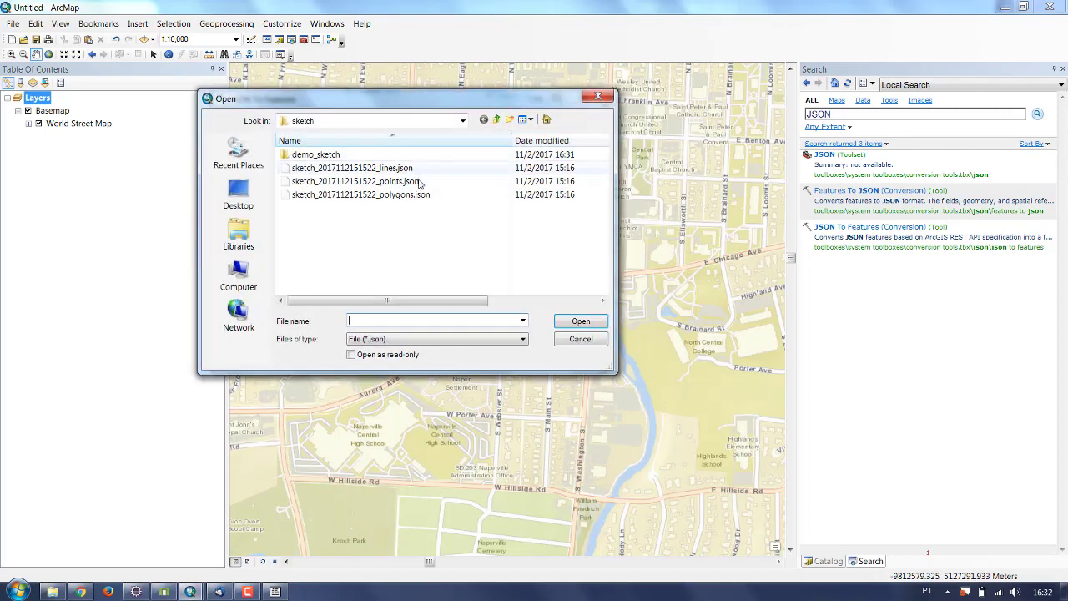
pyautogui.click(409, 171)
pyautogui.doubleClick(410, 171)
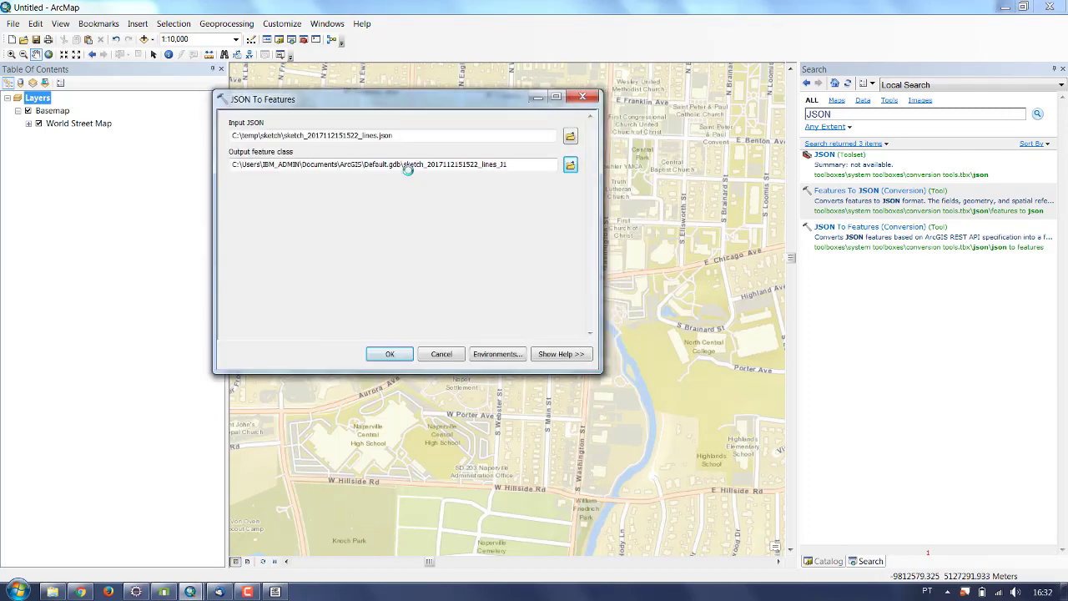
pyautogui.click(394, 355)
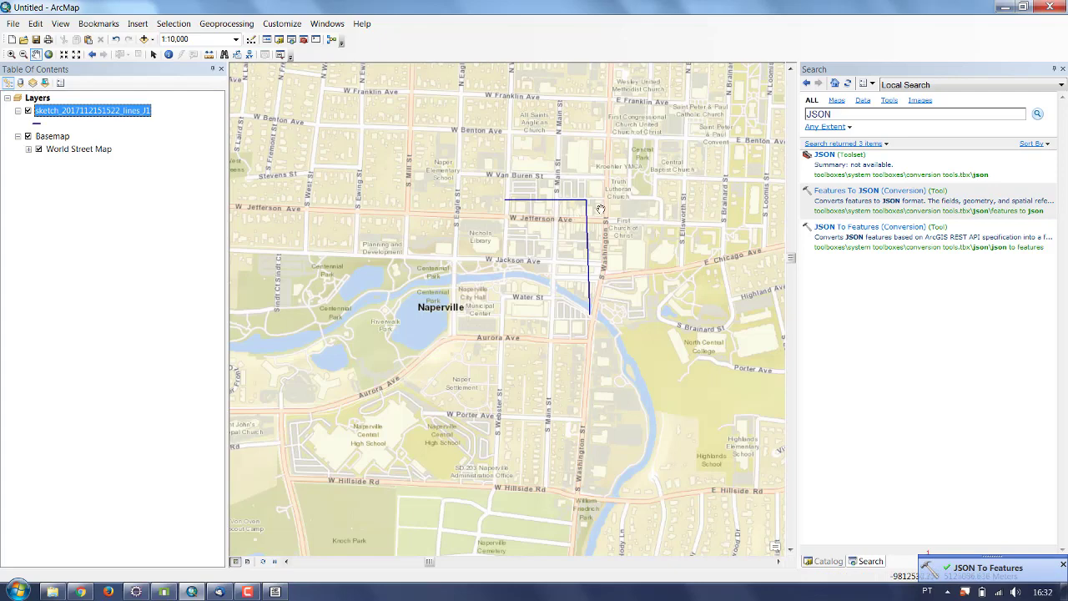
# Convert the sketch polygons JSON file to a feature layer with default output
pyautogui.click(853, 229)
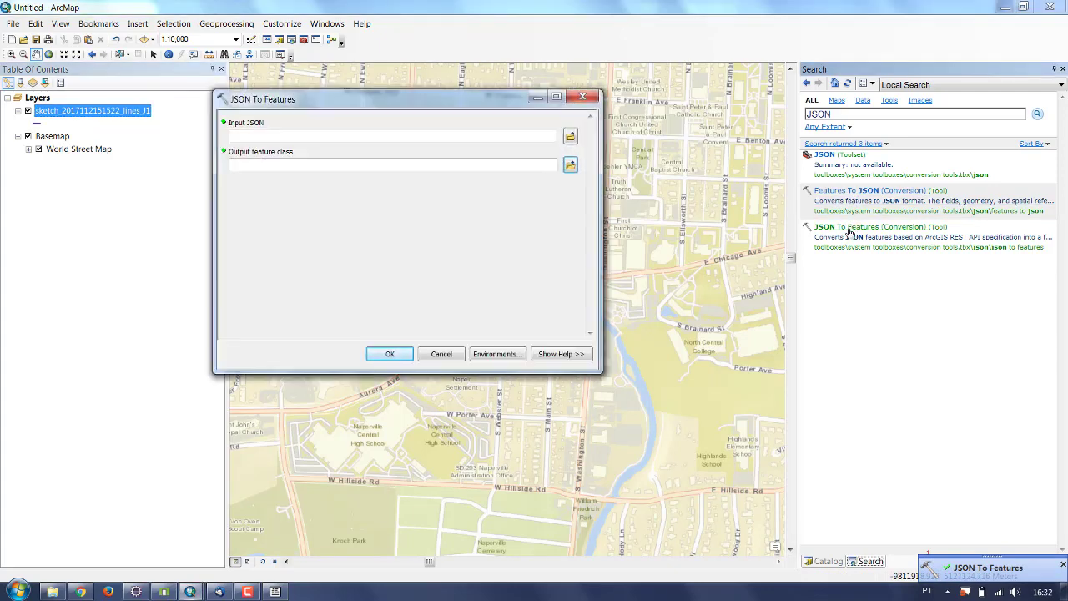
pyautogui.click(570, 136)
pyautogui.click(432, 194)
pyautogui.doubleClick(432, 194)
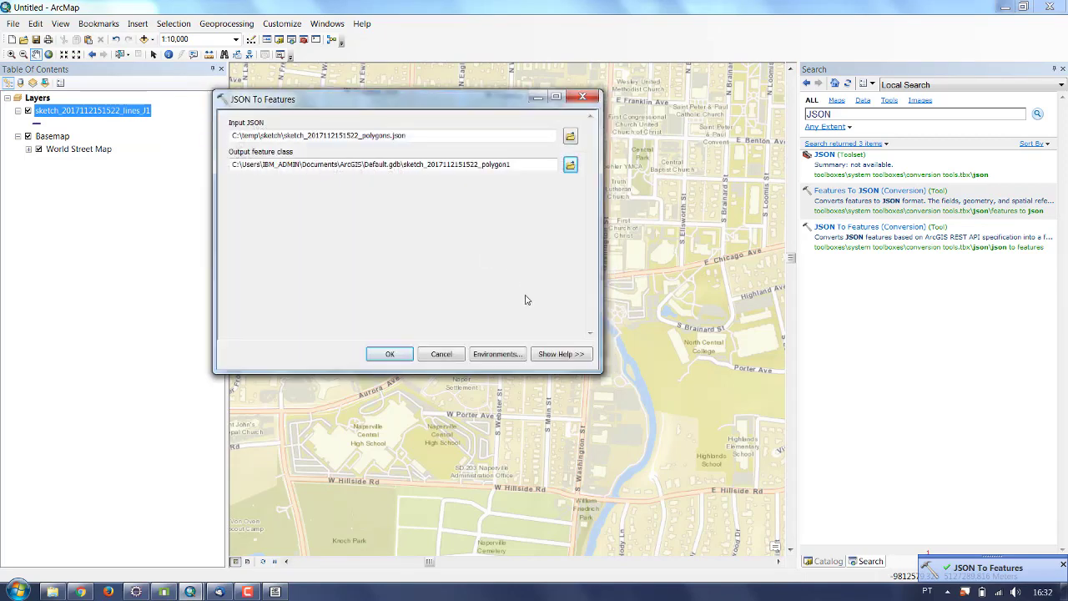
pyautogui.click(396, 354)
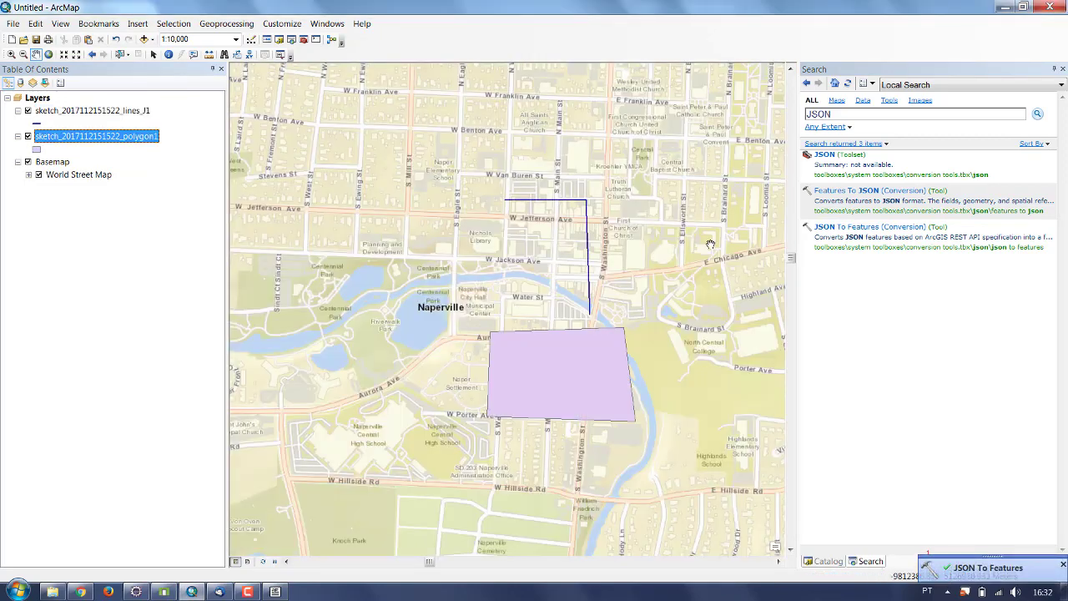
pyautogui.click(876, 191)
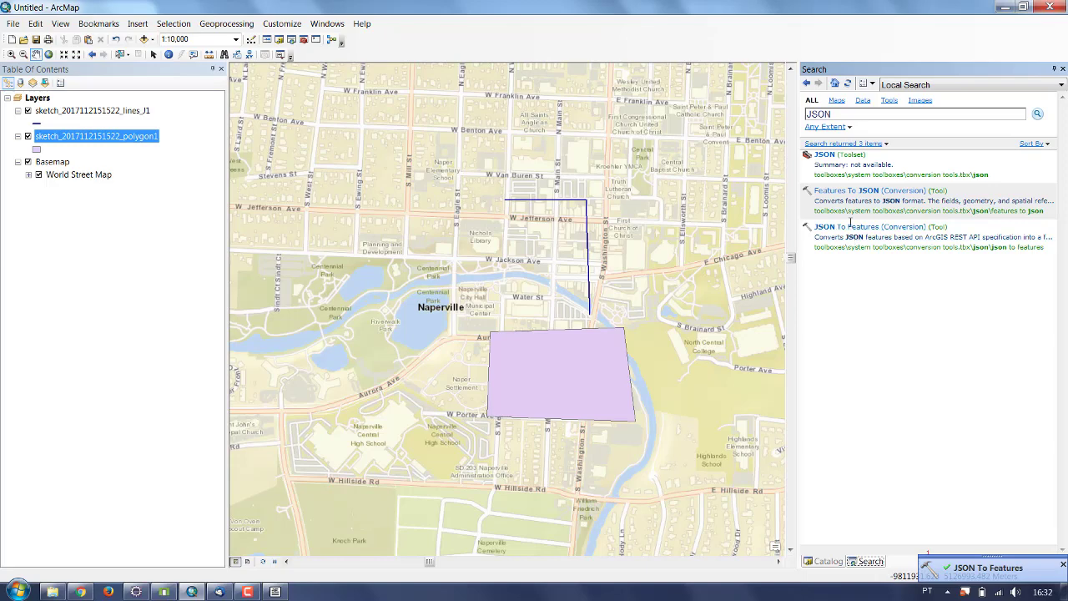
# Run JSON To Features on sketch_..._points.json to add the points layer
pyautogui.click(851, 227)
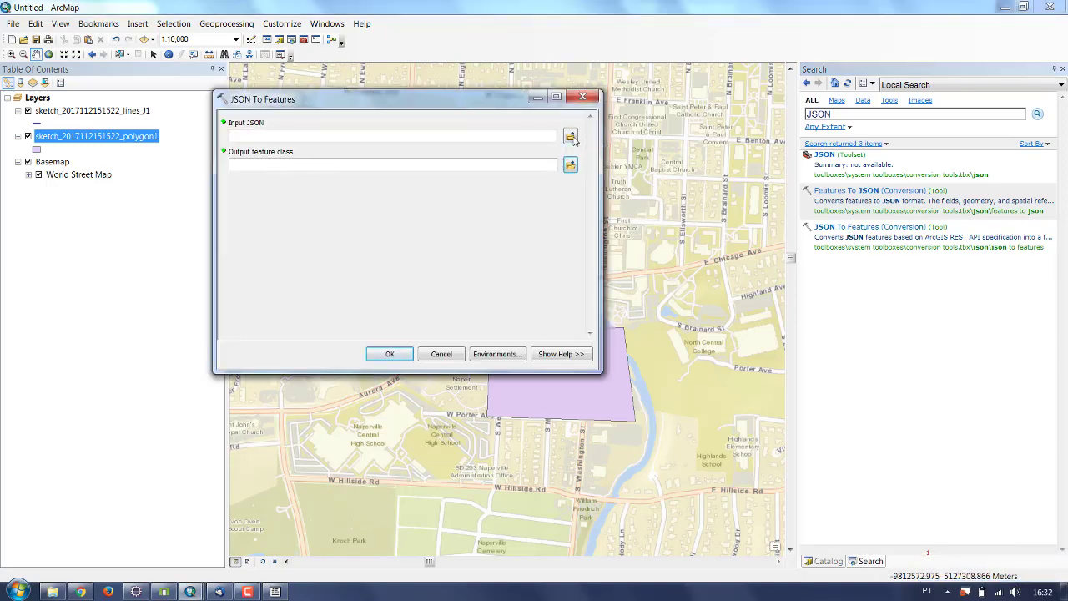
pyautogui.click(573, 138)
pyautogui.doubleClick(363, 181)
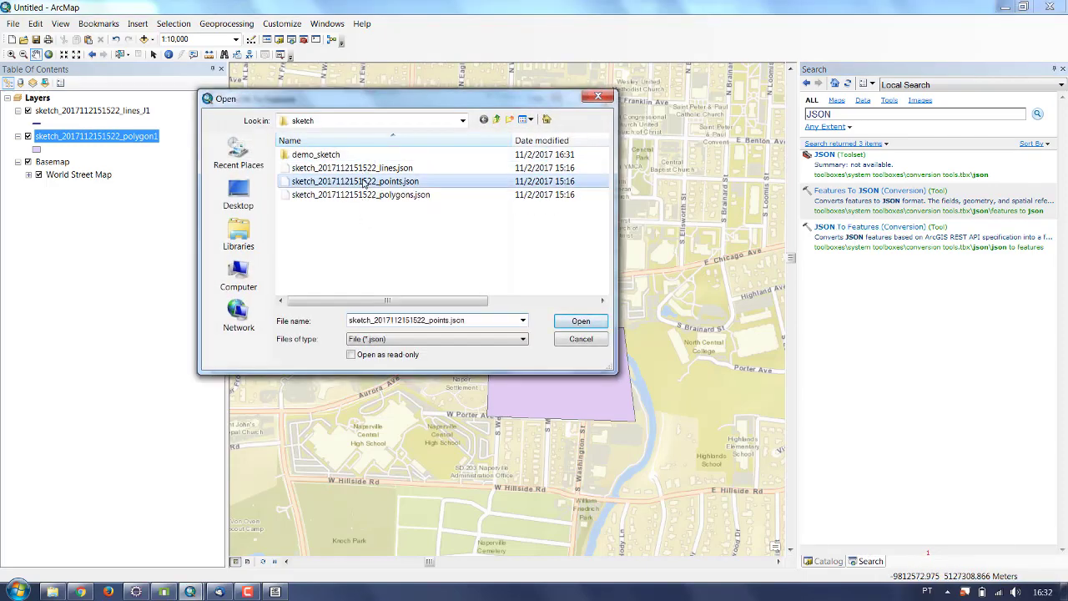
pyautogui.click(389, 353)
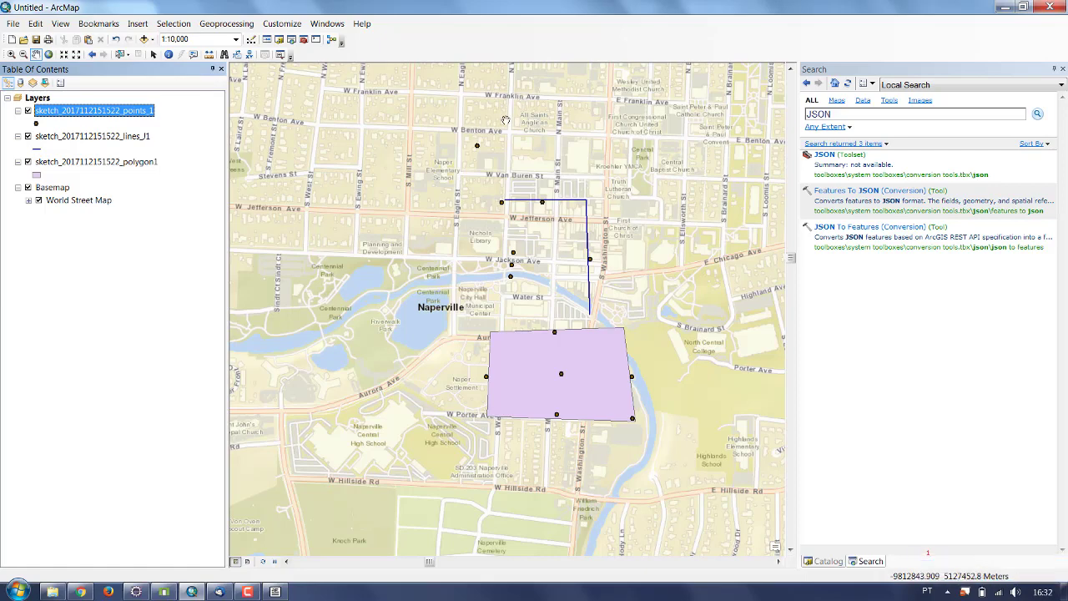
# Turn on labels for the sketch points layer and pan to recentre the sketch
pyautogui.rightClick(77, 115)
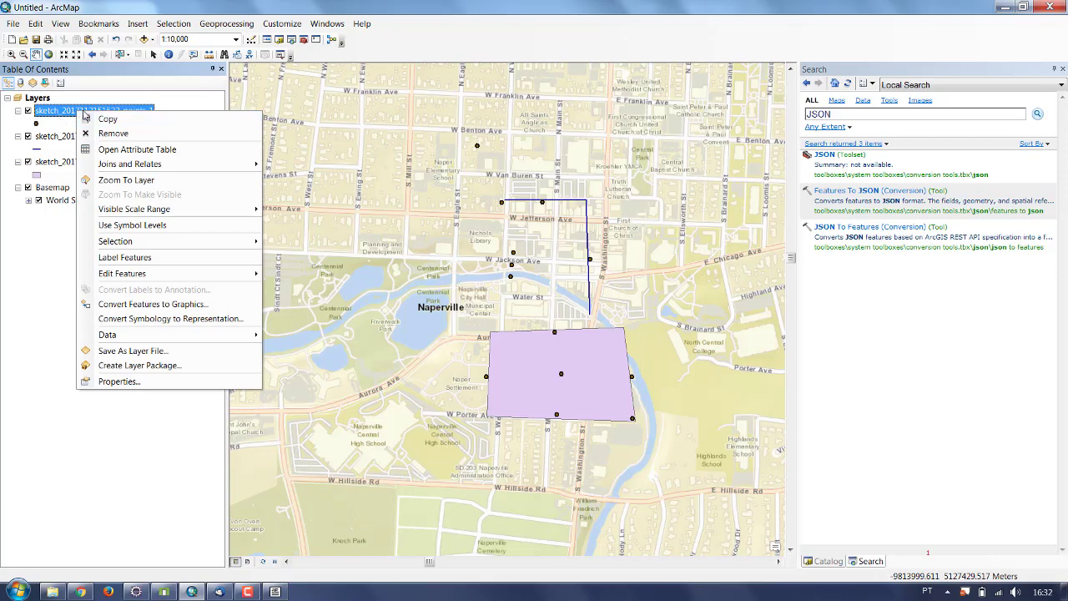
pyautogui.click(125, 258)
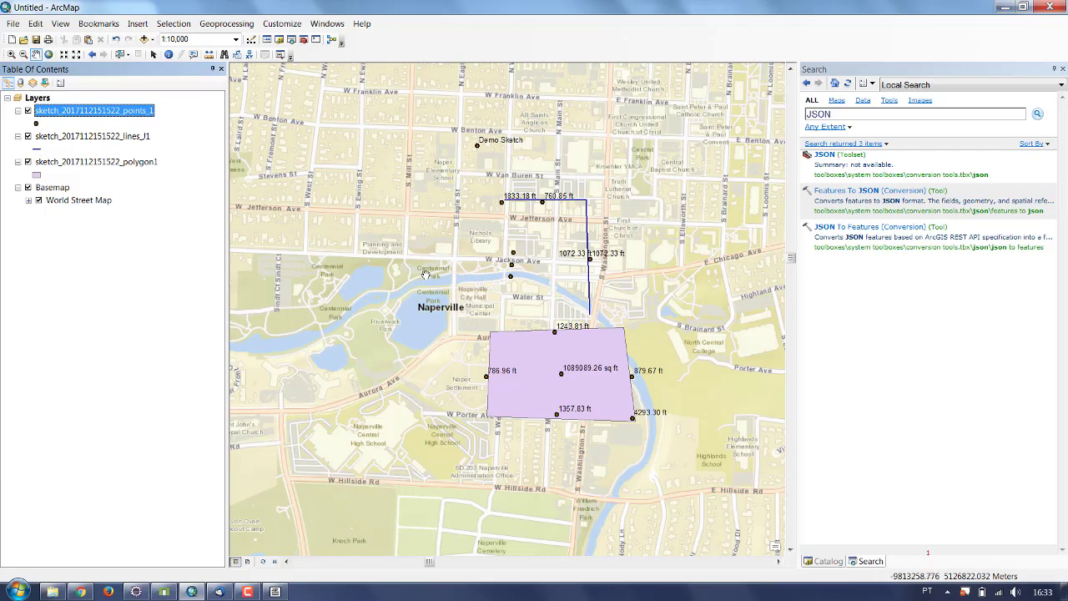
pyautogui.moveTo(424, 275); pyautogui.dragTo(425, 315)
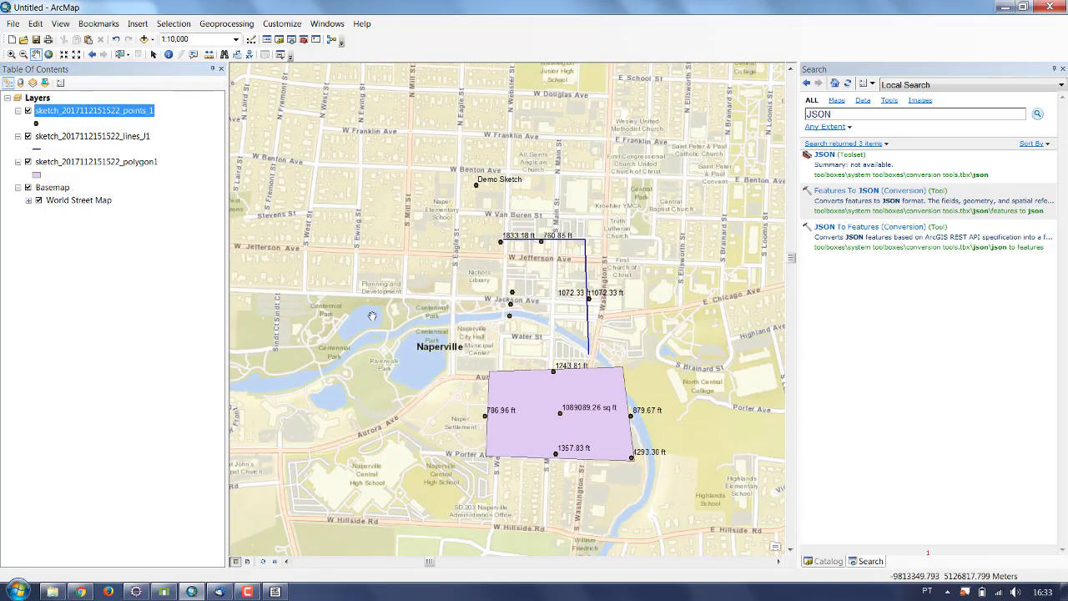
pyautogui.click(219, 591)
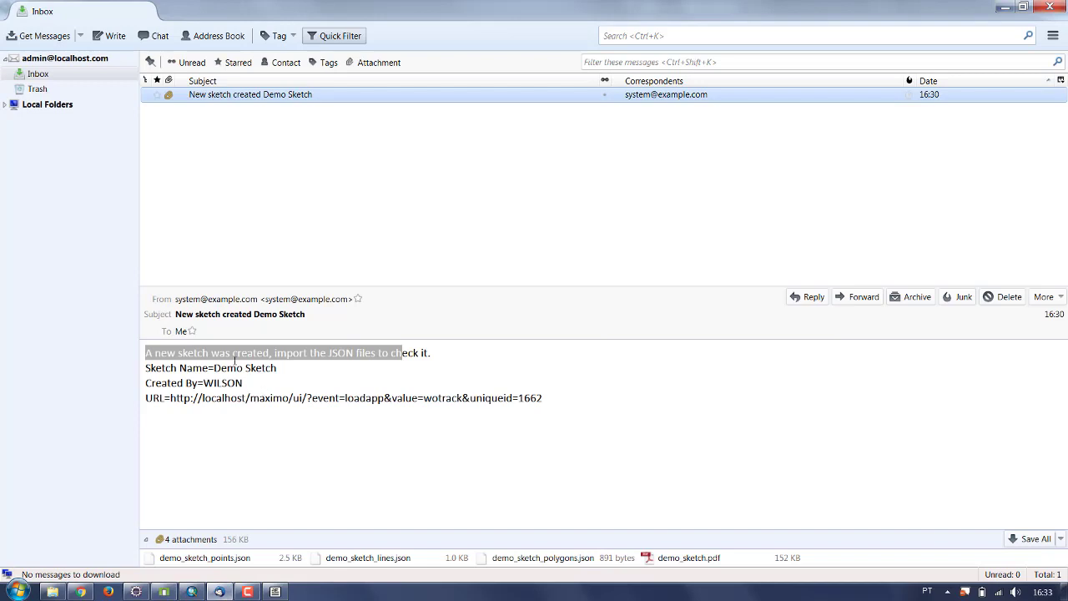
# Highlight the email's first three body lines and 'Demo Sketch' in the subject
pyautogui.click(147, 354)
pyautogui.moveTo(147, 354)
pyautogui.mouseDown()
pyautogui.moveTo(311, 353)
pyautogui.moveTo(344, 376)
pyautogui.moveTo(339, 390)
pyautogui.mouseUp()
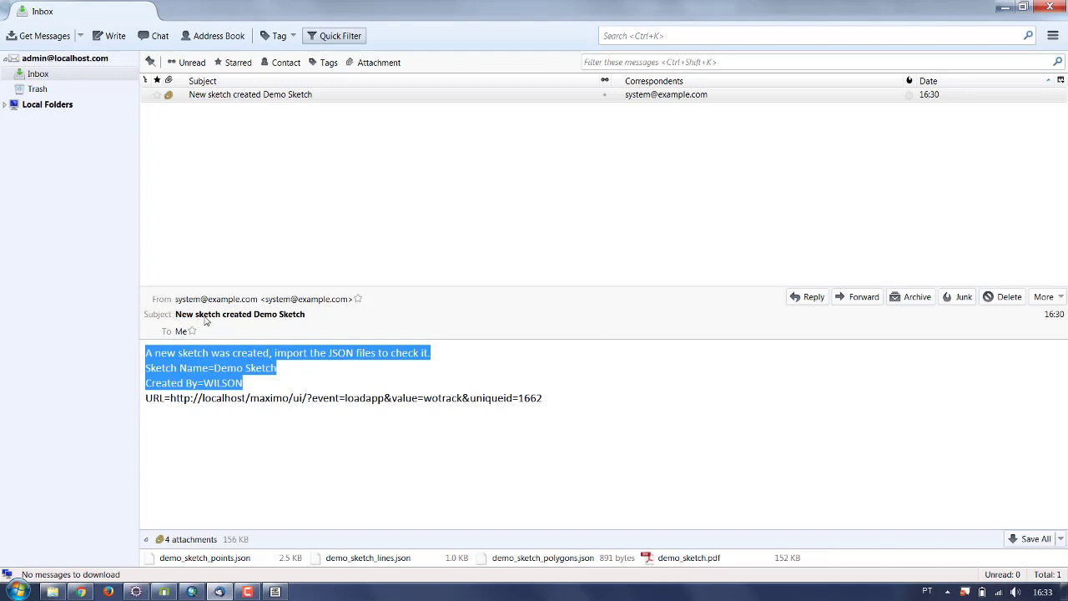
pyautogui.moveTo(255, 315); pyautogui.dragTo(306, 318)
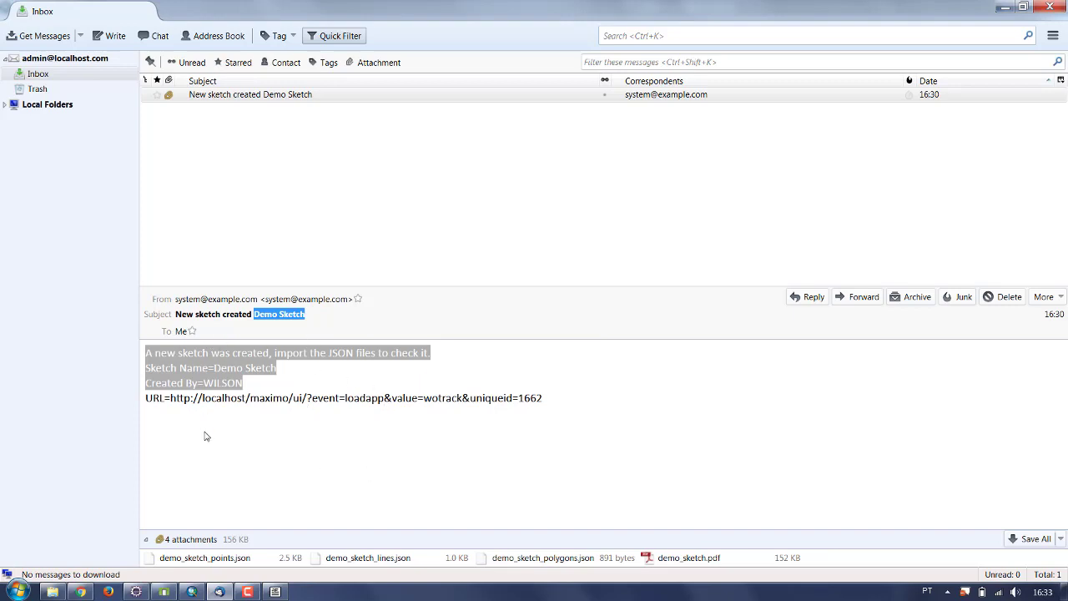
pyautogui.click(80, 592)
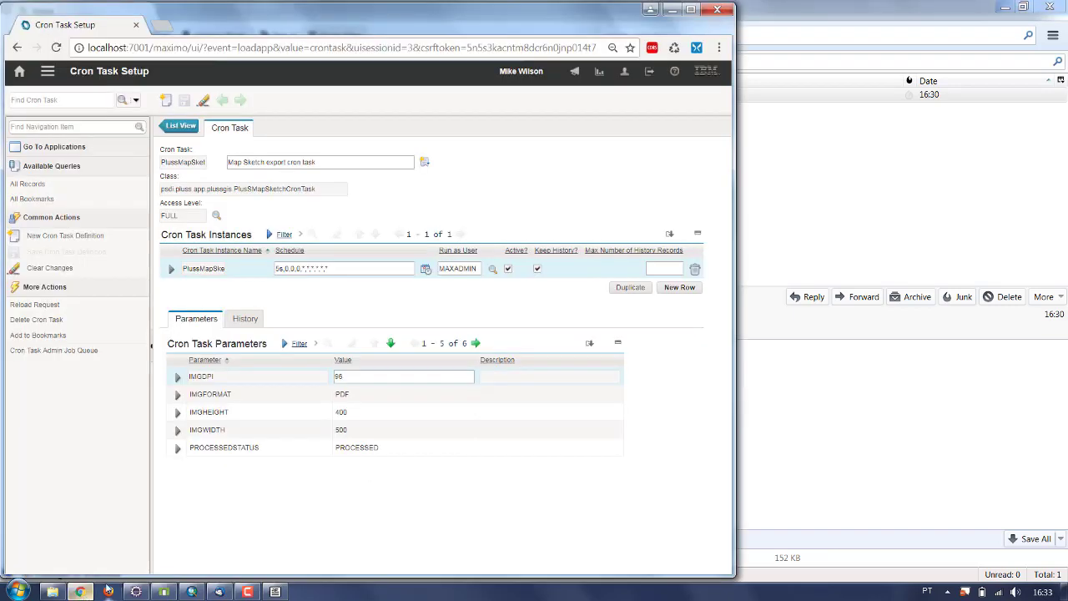
# Open the MAPSKETCH record in Communication Templates, filtered by 'maps'
pyautogui.click(188, 592)
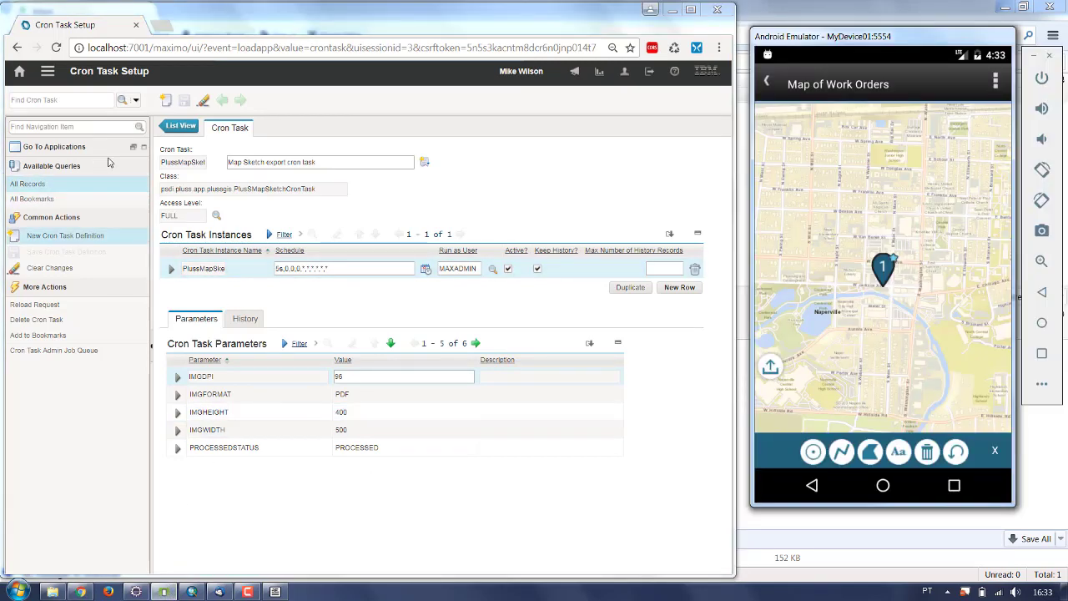
pyautogui.click(61, 129)
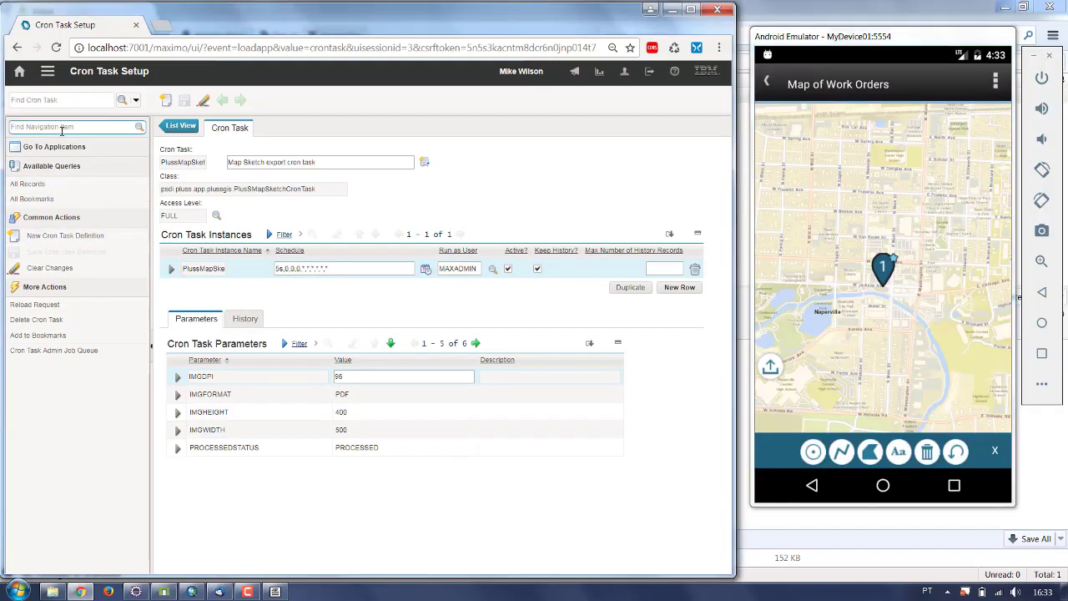
pyautogui.write('templ')
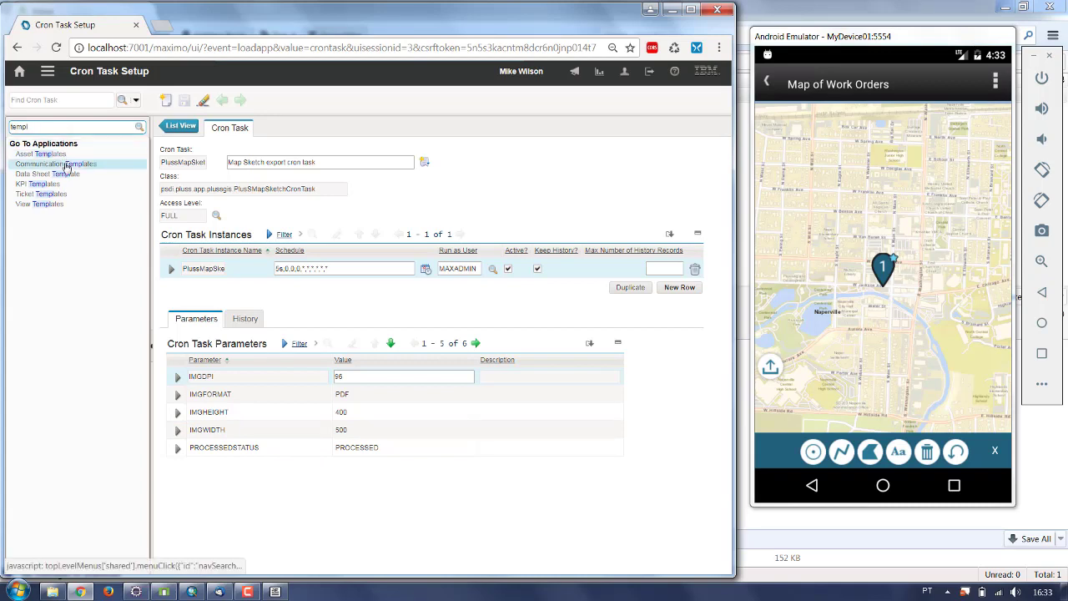
pyautogui.click(67, 164)
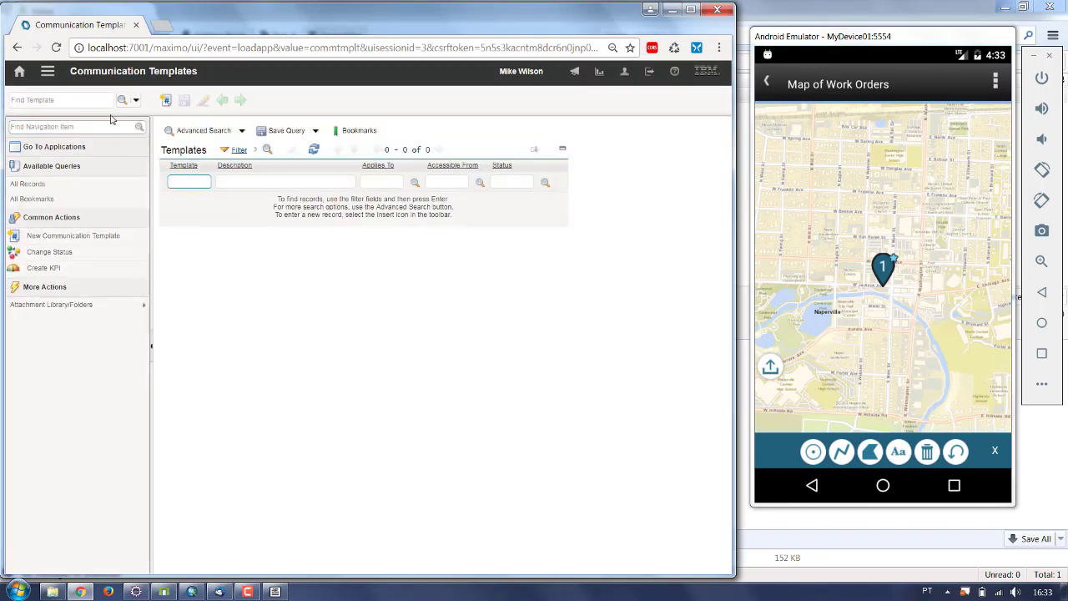
pyautogui.write('maps')
pyautogui.press('Return')
pyautogui.click(191, 204)
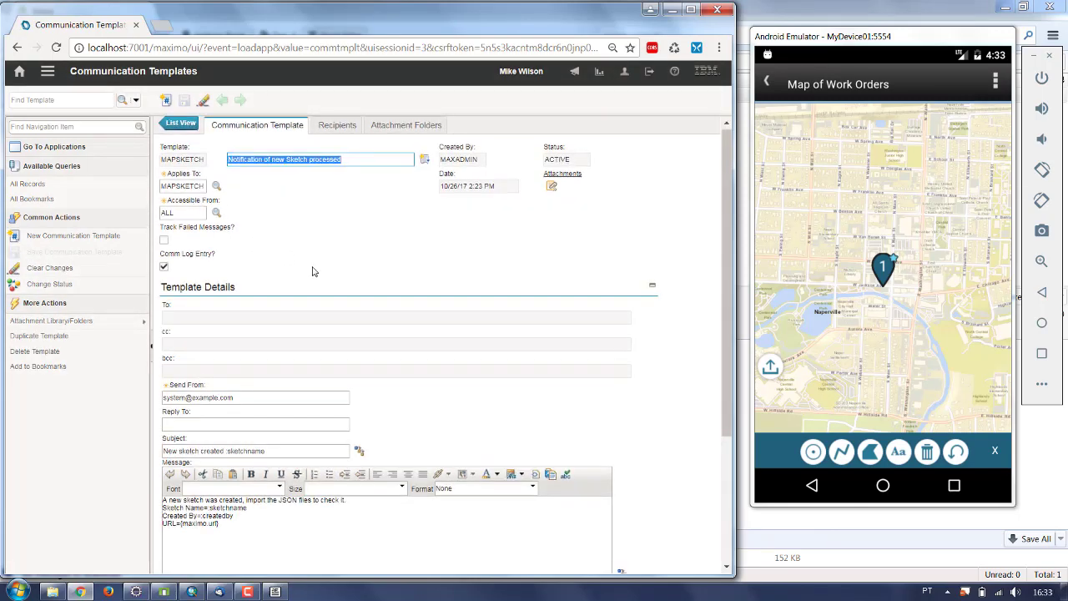
# Review the MAPSKETCH message text and available fields without inserting anything
pyautogui.scroll(-3, 240, 340)
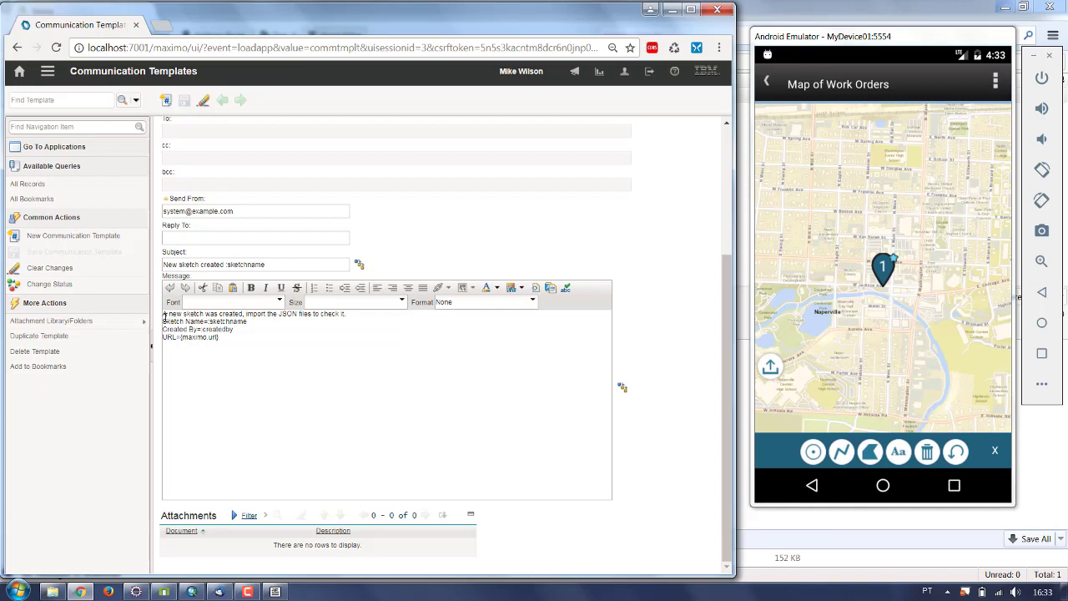
pyautogui.moveTo(165, 315); pyautogui.dragTo(293, 315)
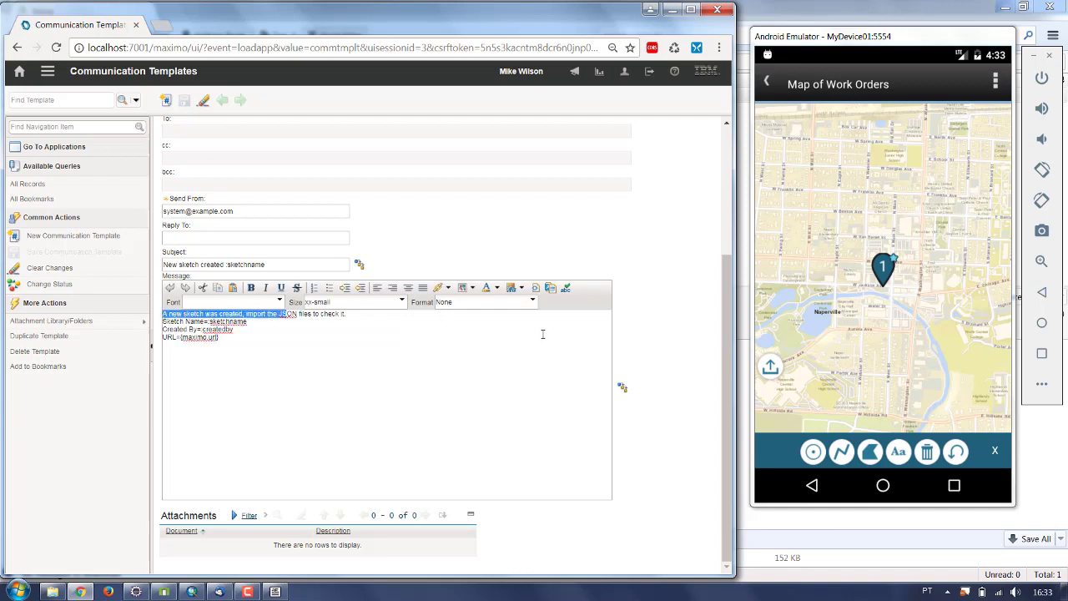
pyautogui.click(623, 389)
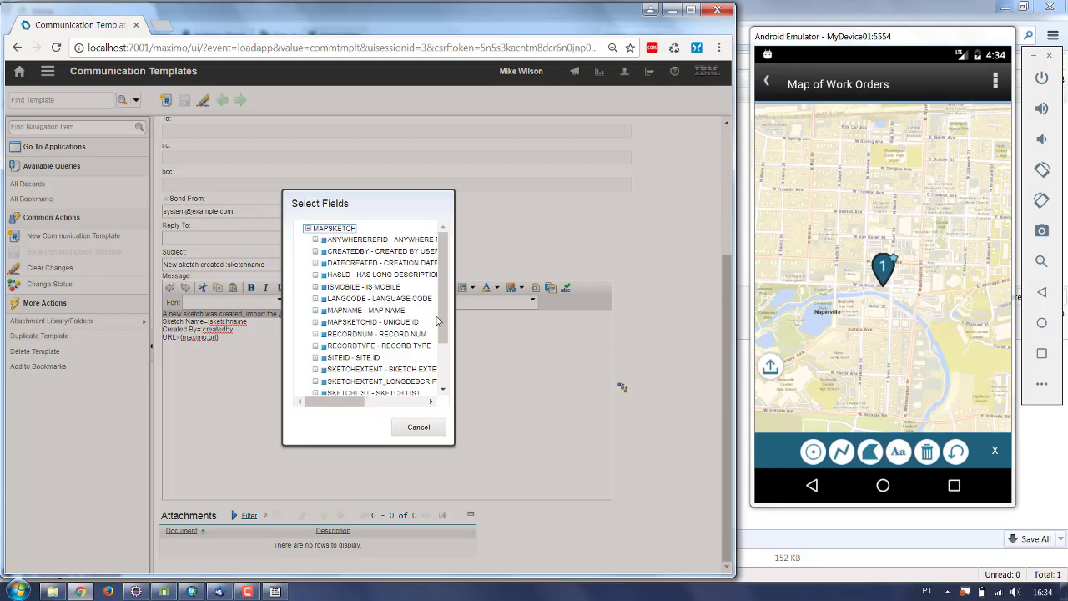
pyautogui.moveTo(439, 324); pyautogui.dragTo(444, 375)
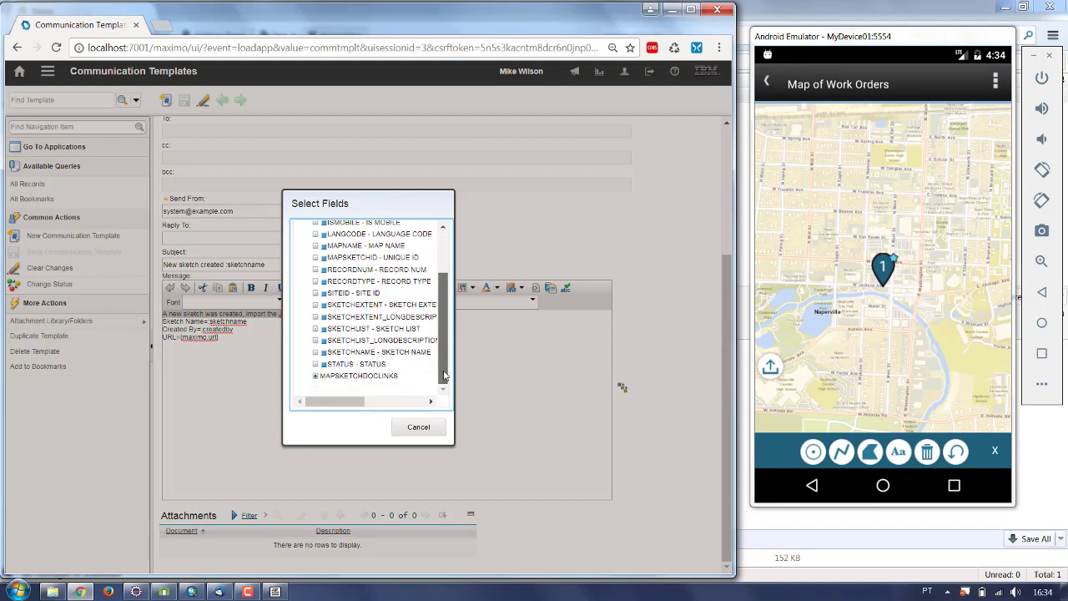
pyautogui.click(418, 426)
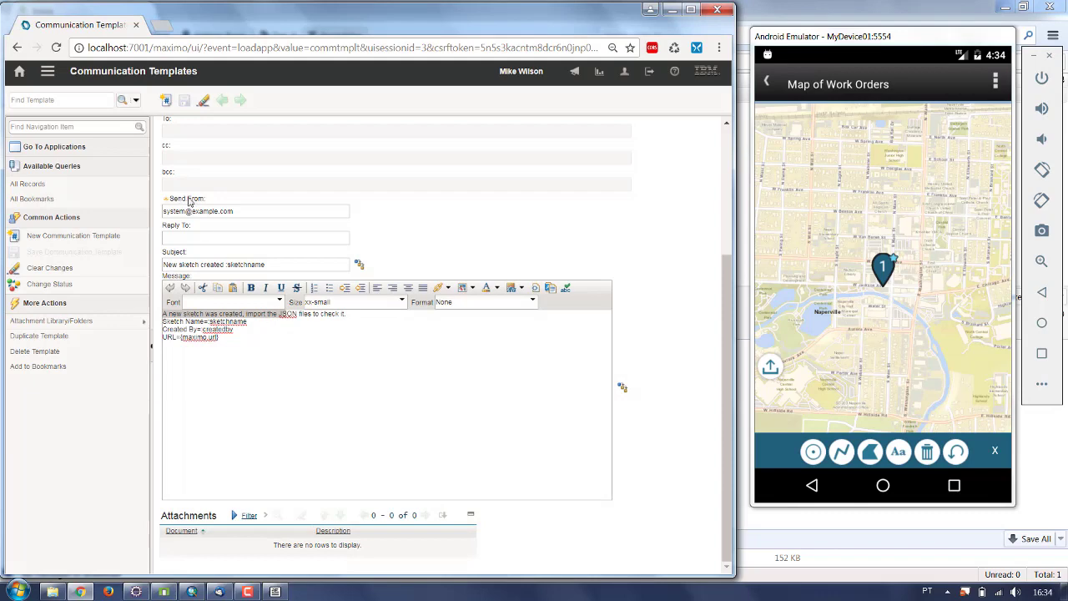
pyautogui.click(201, 211)
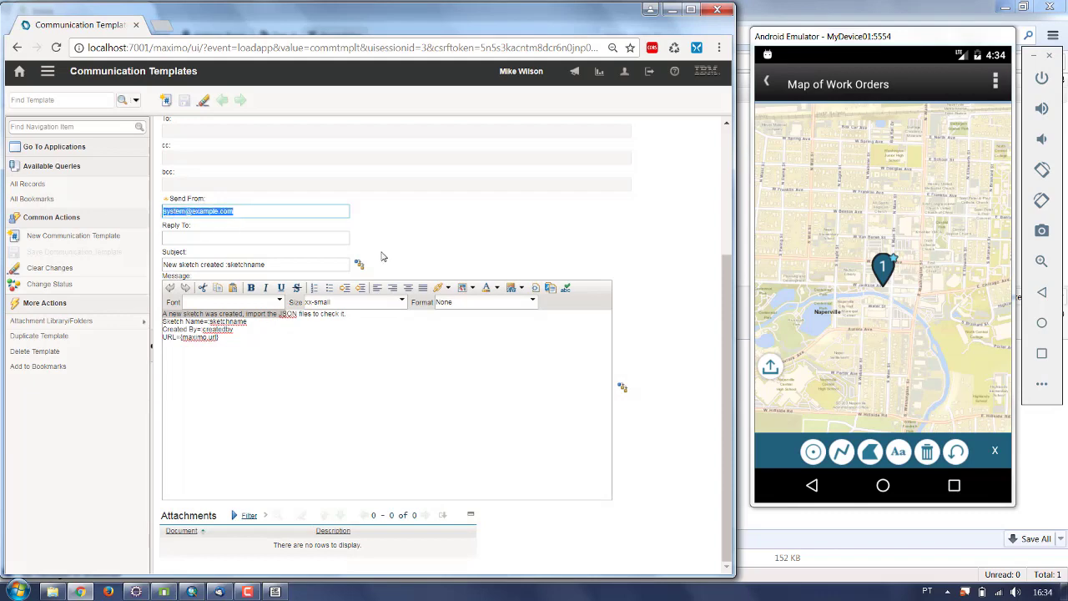
pyautogui.scroll(3, 383, 258)
pyautogui.scroll(1, 395, 264)
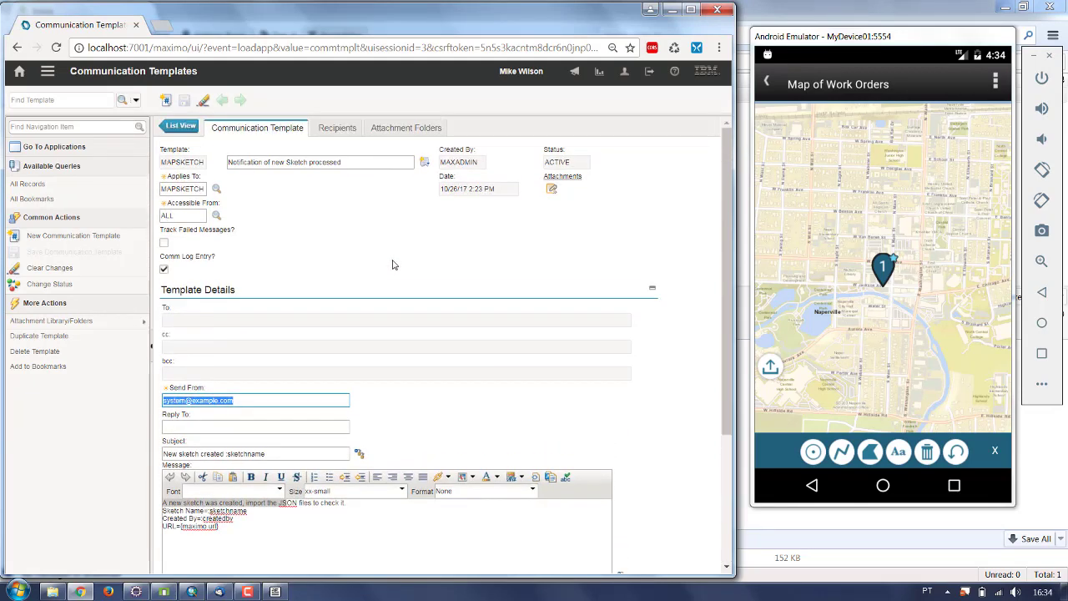
pyautogui.scroll(-3, 393, 264)
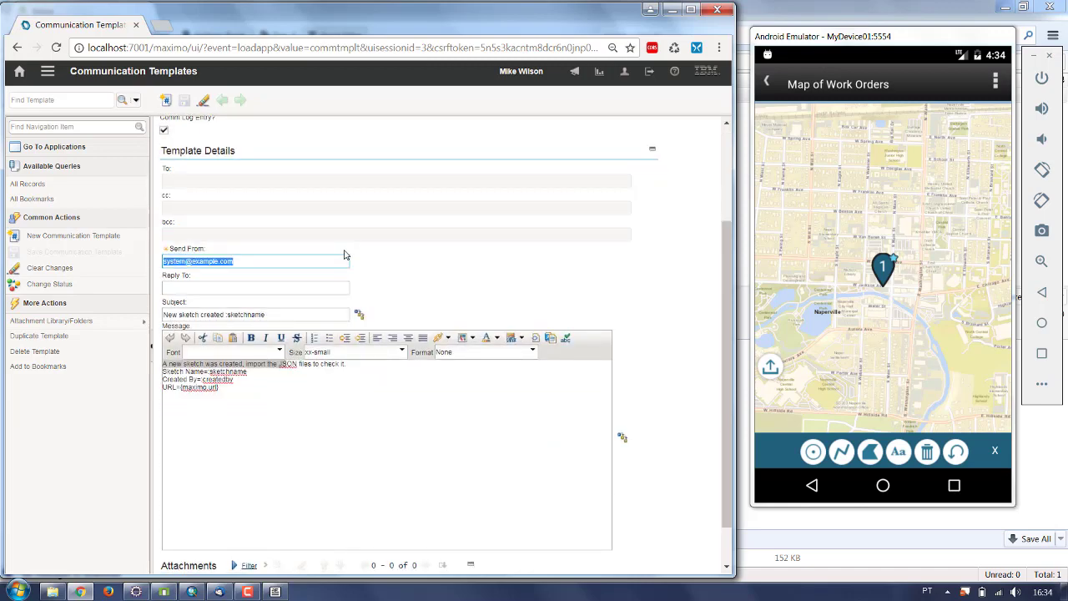
# Open the Security Groups application by searching the navigation for 'sysecu'
pyautogui.click(67, 126)
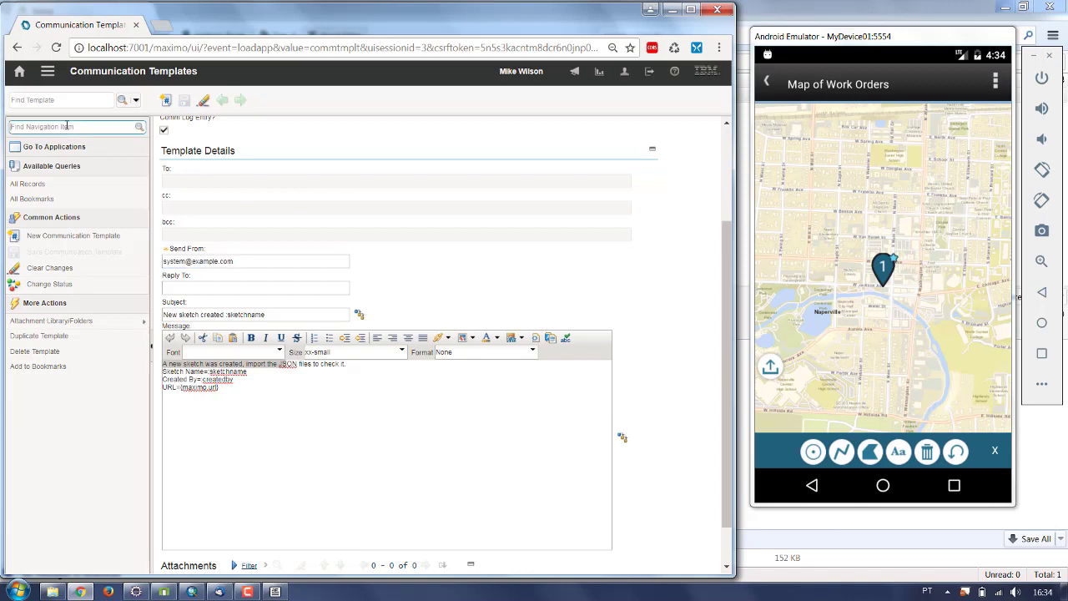
pyautogui.write('syst')
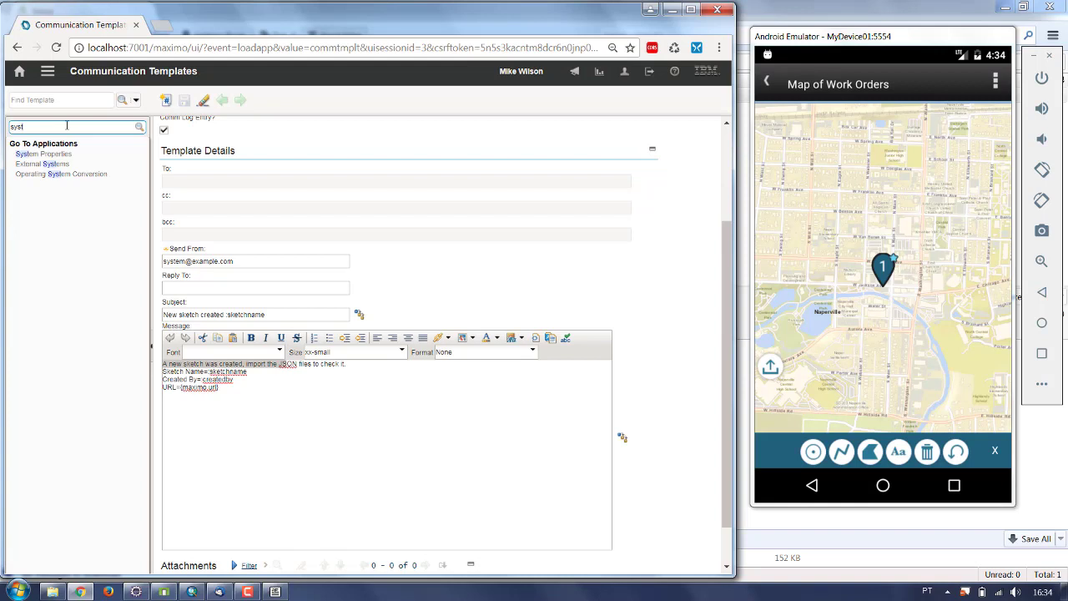
pyautogui.write('ecu')
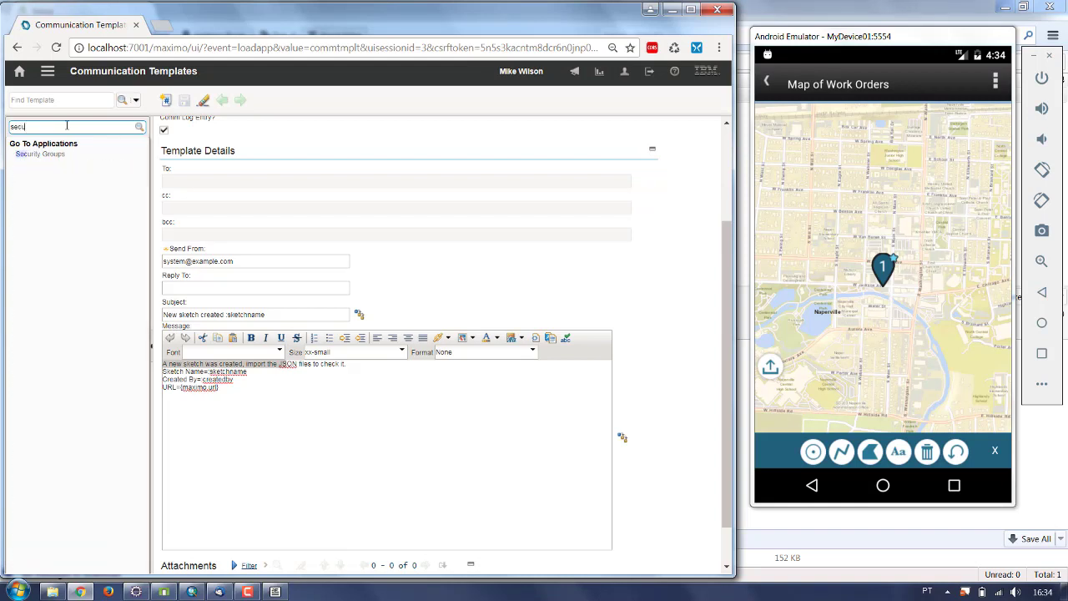
pyautogui.click(63, 155)
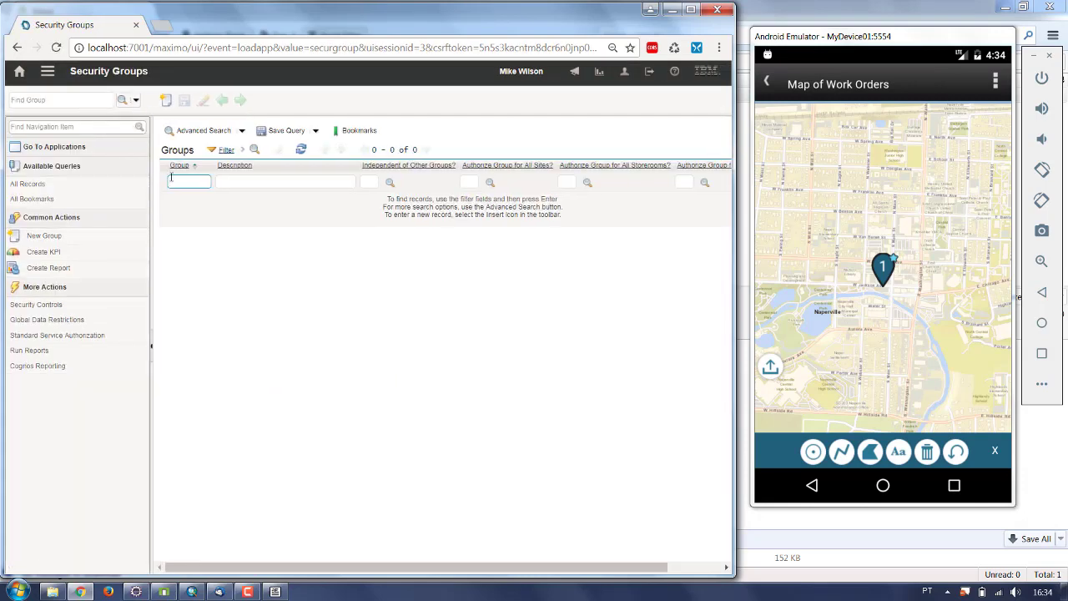
# Filter groups by 'gisad', open GISADMIN, and list its two active users
pyautogui.write('d')
pyautogui.press('Return')
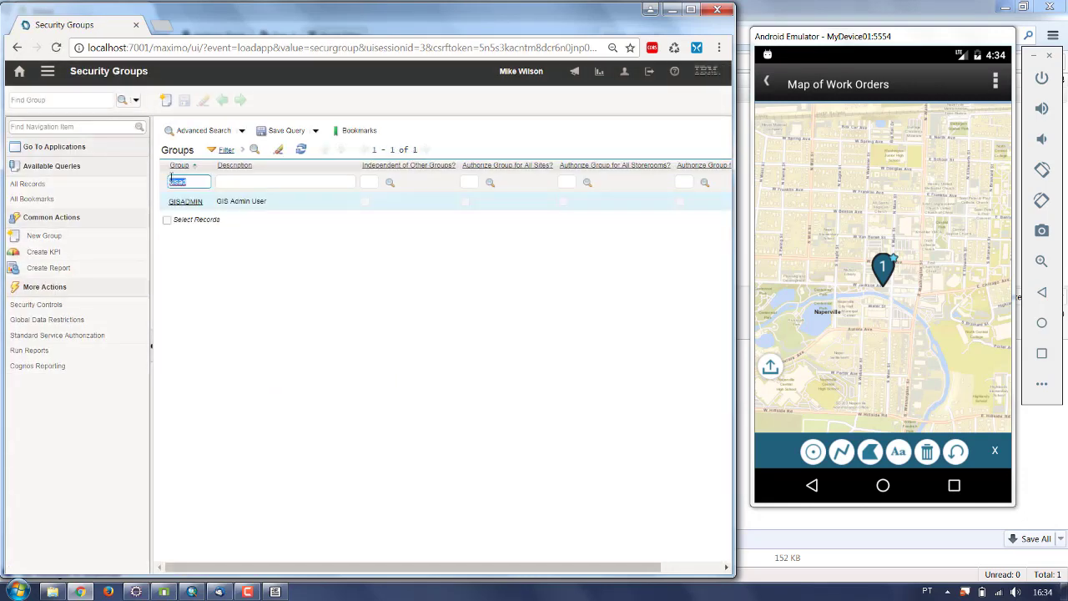
pyautogui.click(181, 200)
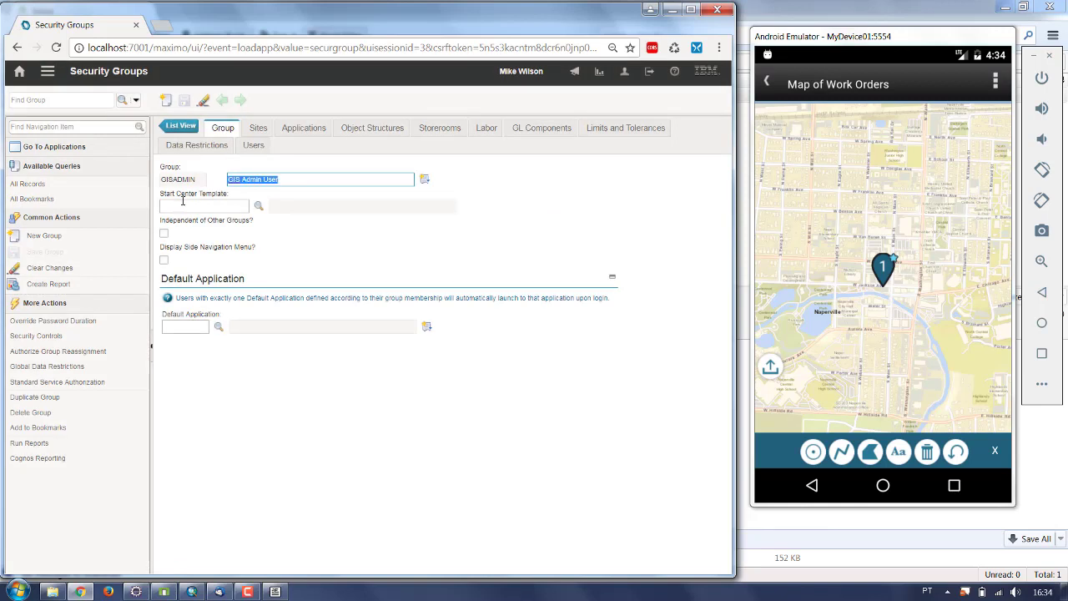
pyautogui.click(253, 145)
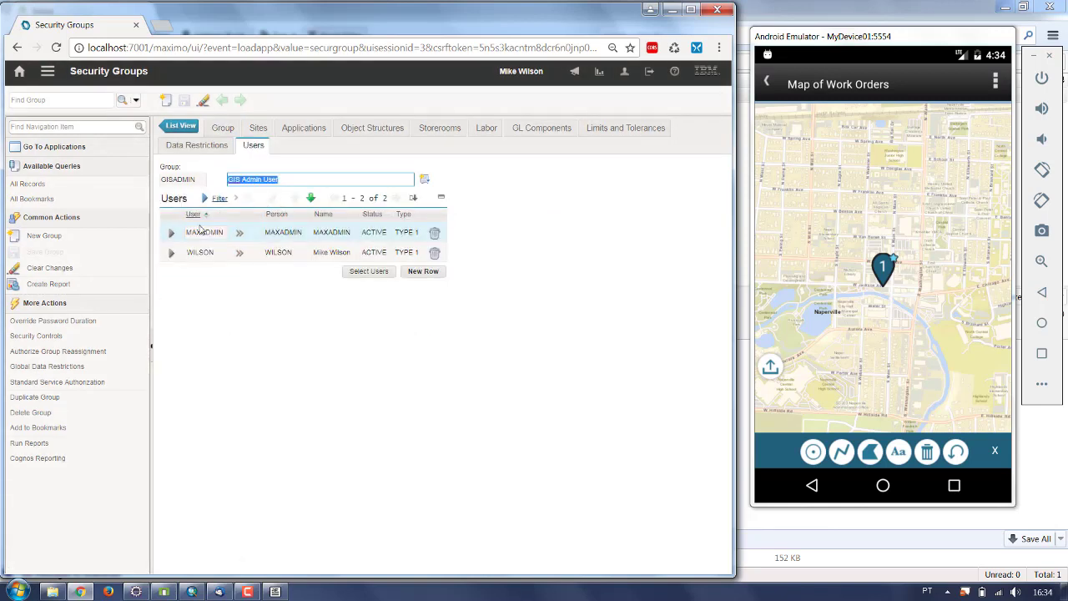
pyautogui.click(204, 233)
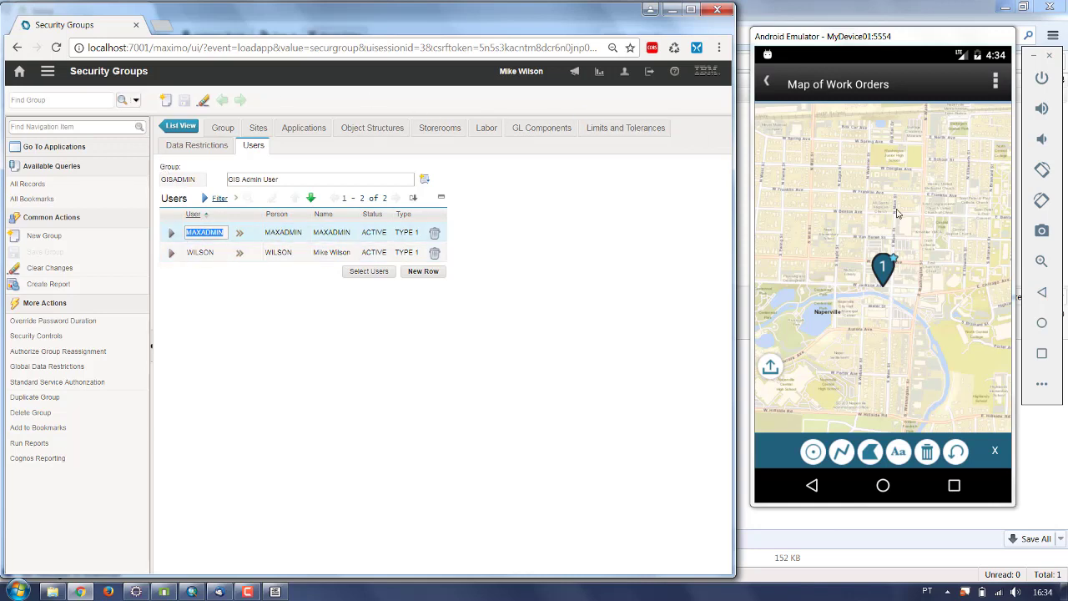
# Close the sketch toolbar and log out of the mobile app, confirming with Yes
pyautogui.click(996, 454)
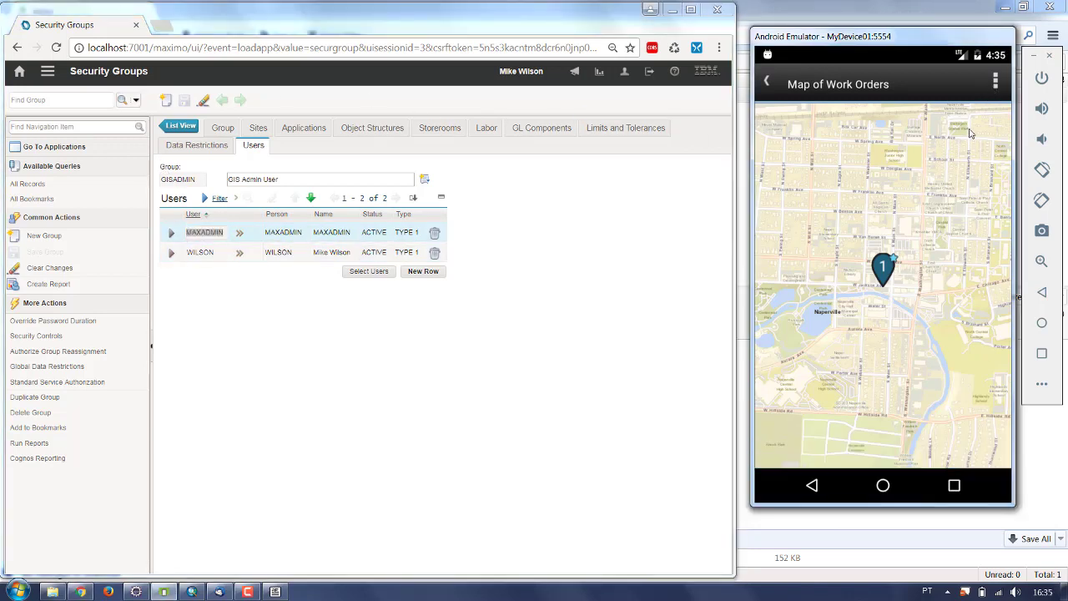
pyautogui.click(995, 83)
pyautogui.click(889, 381)
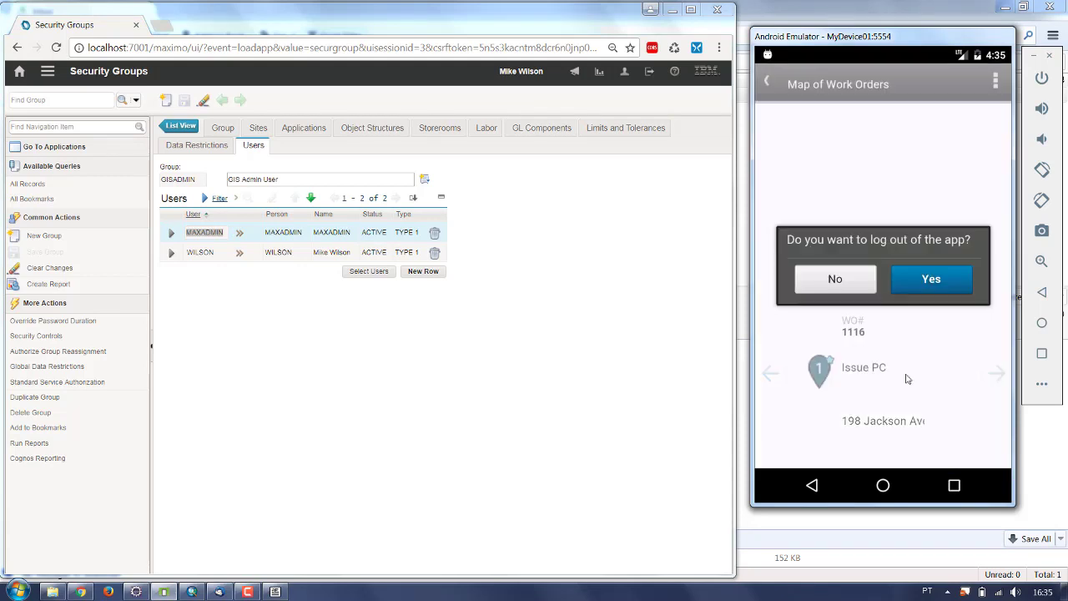
pyautogui.click(932, 279)
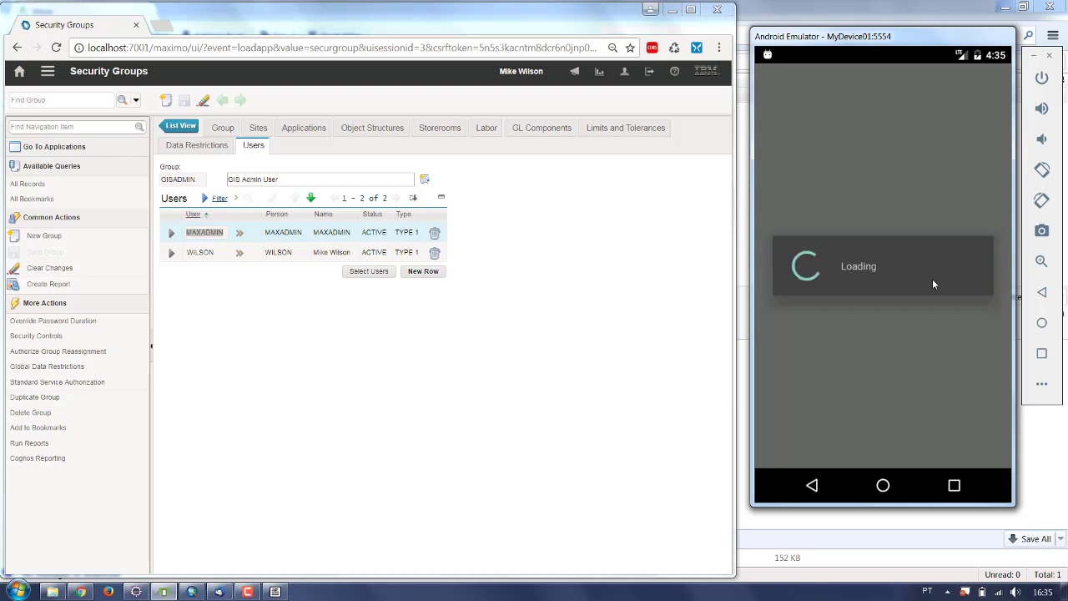
# In Map Manager, uncheck Enable map on spatial mobile map 1004 and save
pyautogui.click(48, 71)
pyautogui.moveTo(126, 86)
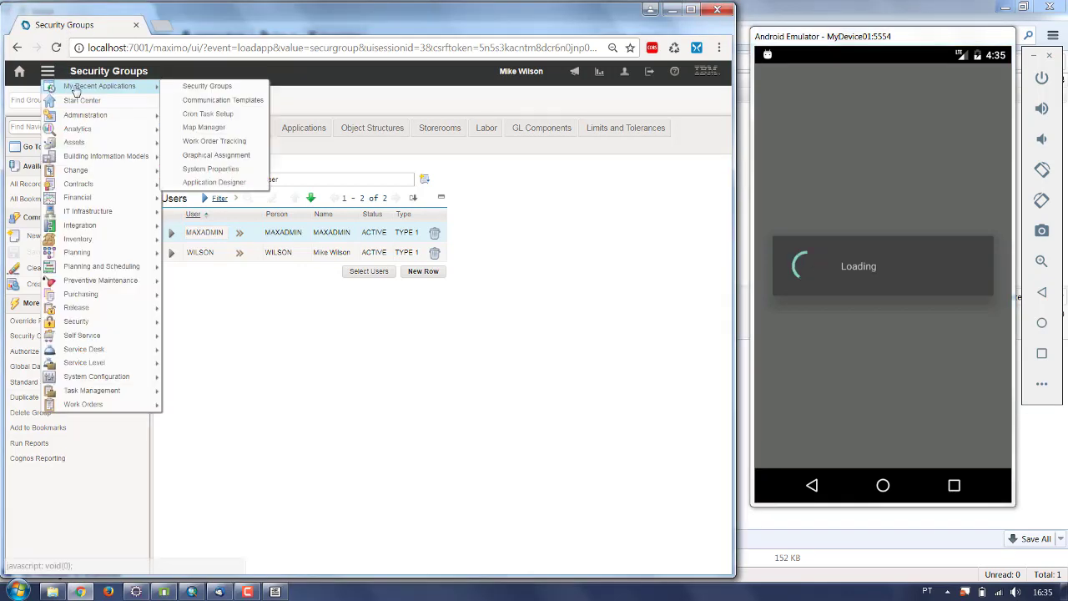
pyautogui.click(198, 127)
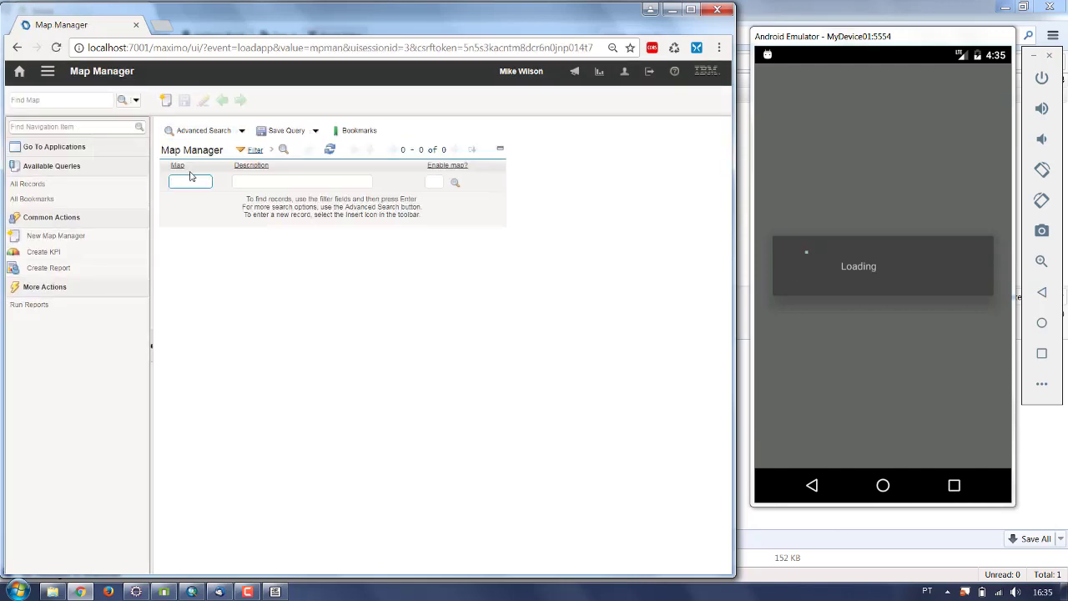
pyautogui.press('Return')
pyautogui.click(177, 238)
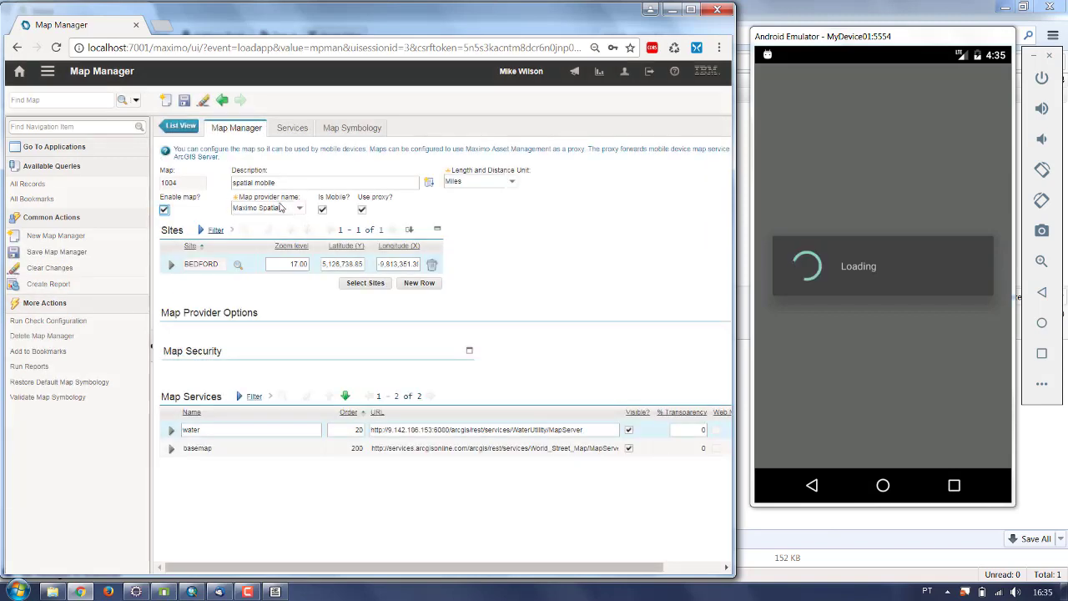
pyautogui.click(163, 209)
pyautogui.click(184, 100)
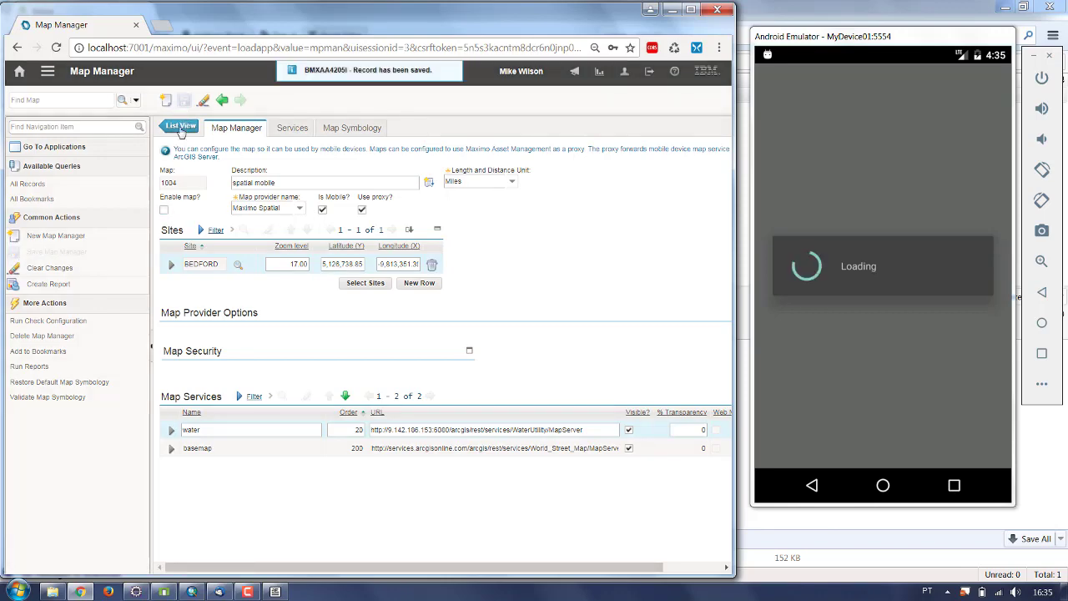
pyautogui.click(180, 126)
# Enable Bing mobile map 1005, save it, and return to List View
pyautogui.click(177, 201)
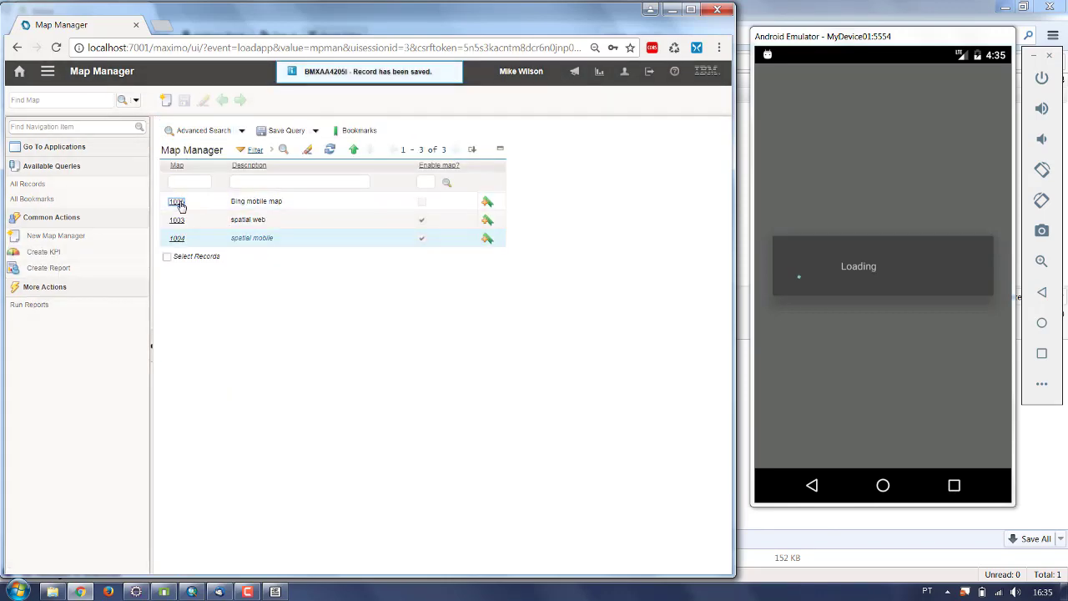
pyautogui.click(164, 209)
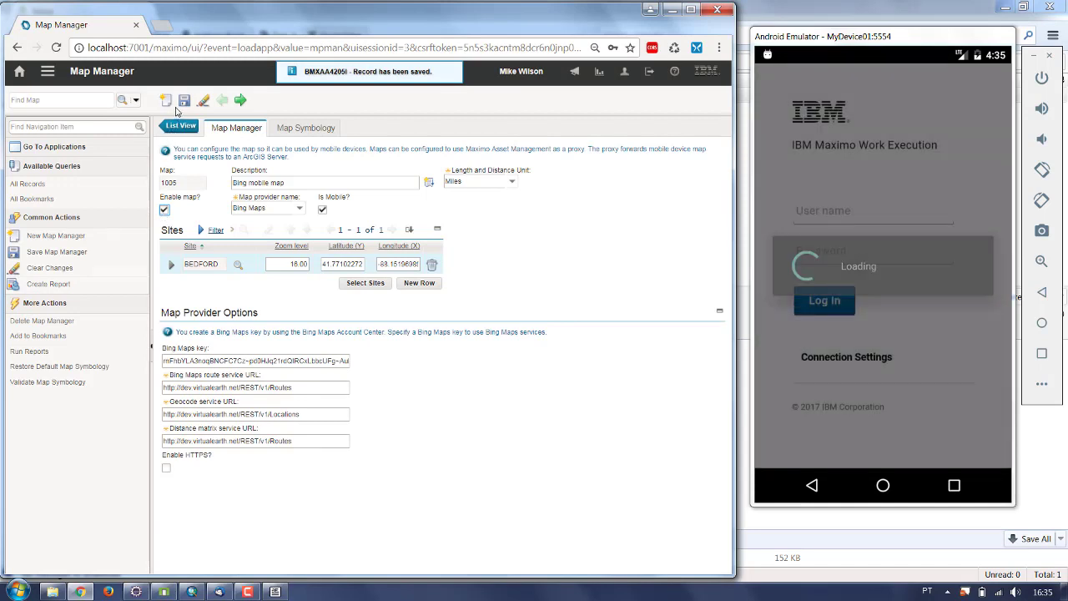
pyautogui.click(183, 101)
pyautogui.click(181, 127)
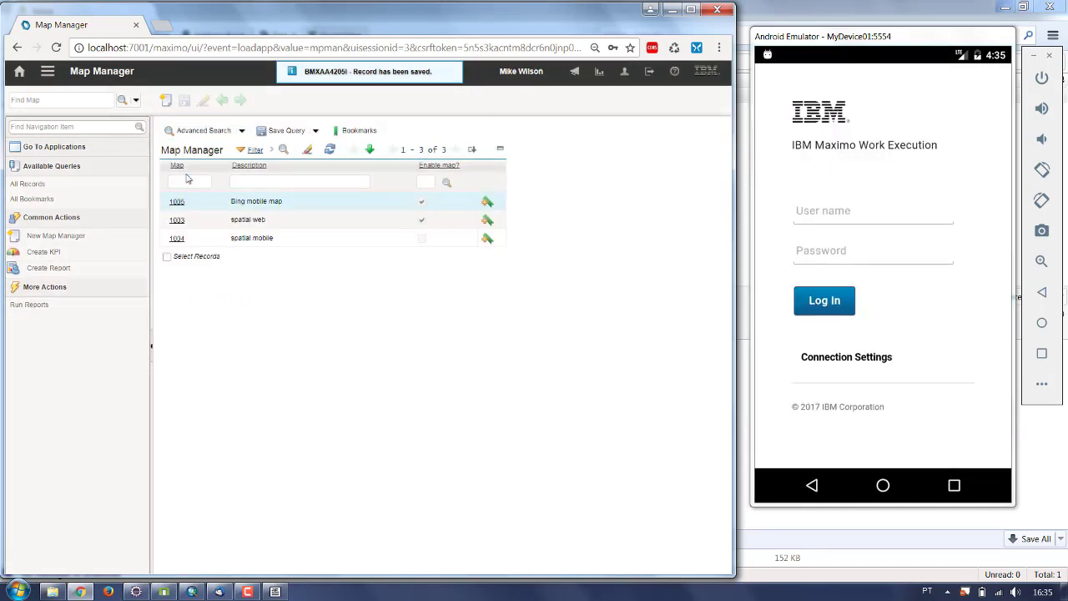
# Log in to Work Execution with the technician's user name and password
pyautogui.click(822, 211)
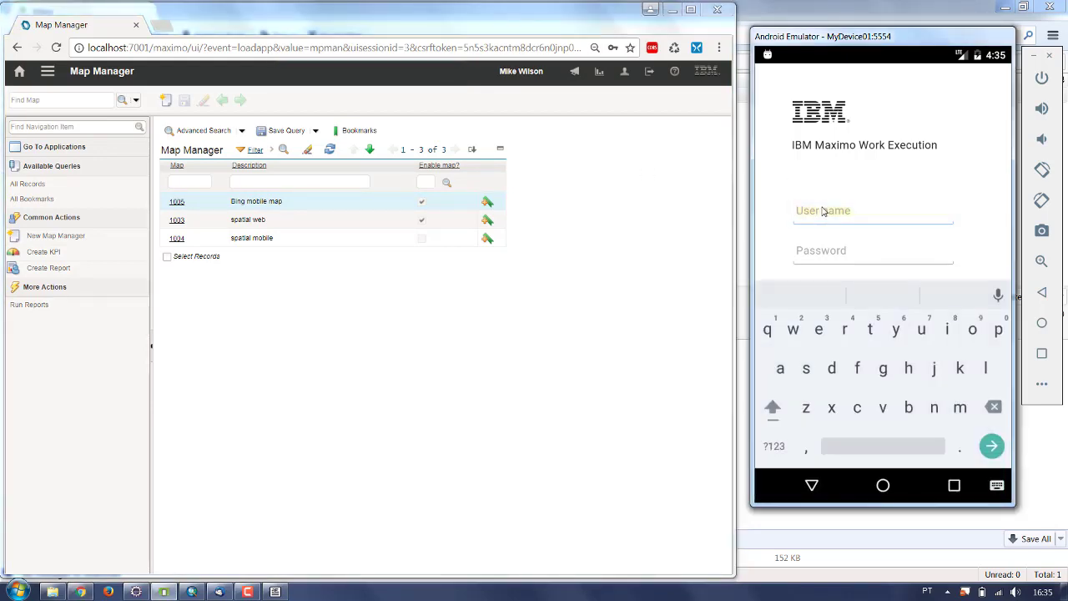
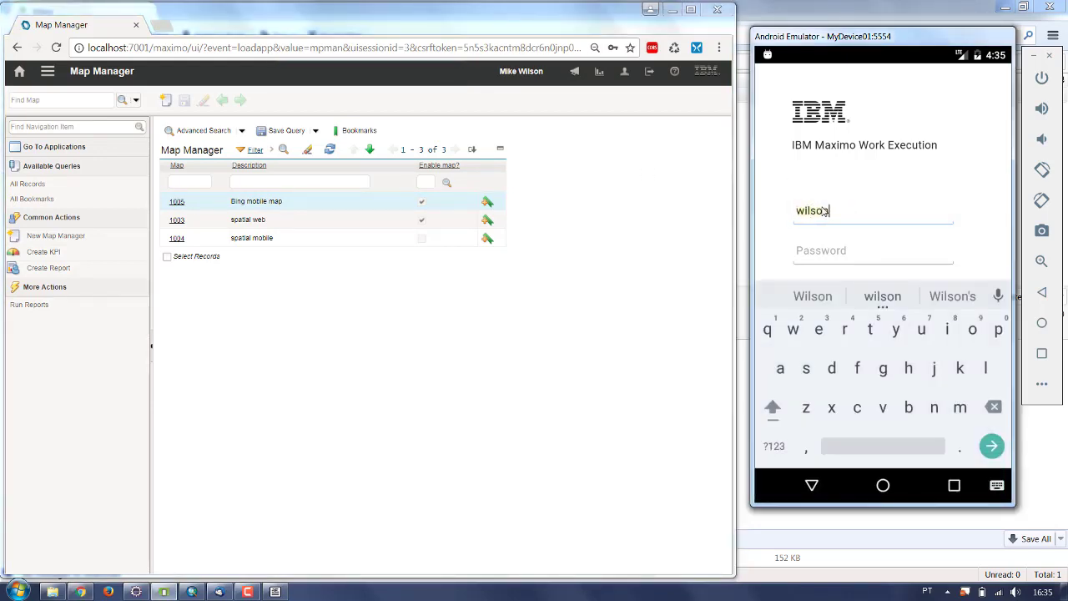
pyautogui.press('Tab')
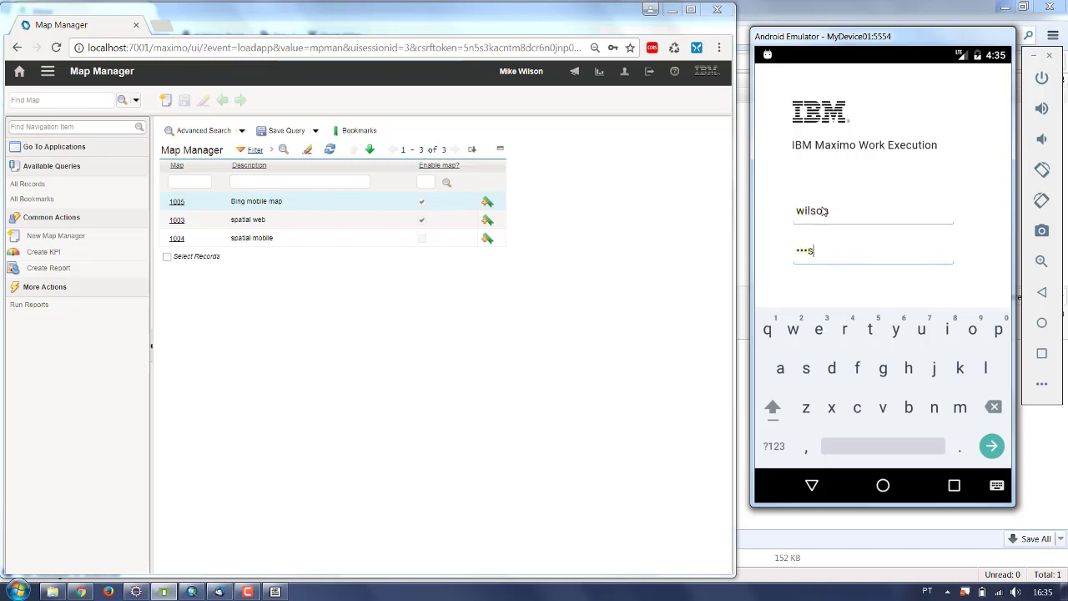
pyautogui.press('Return')
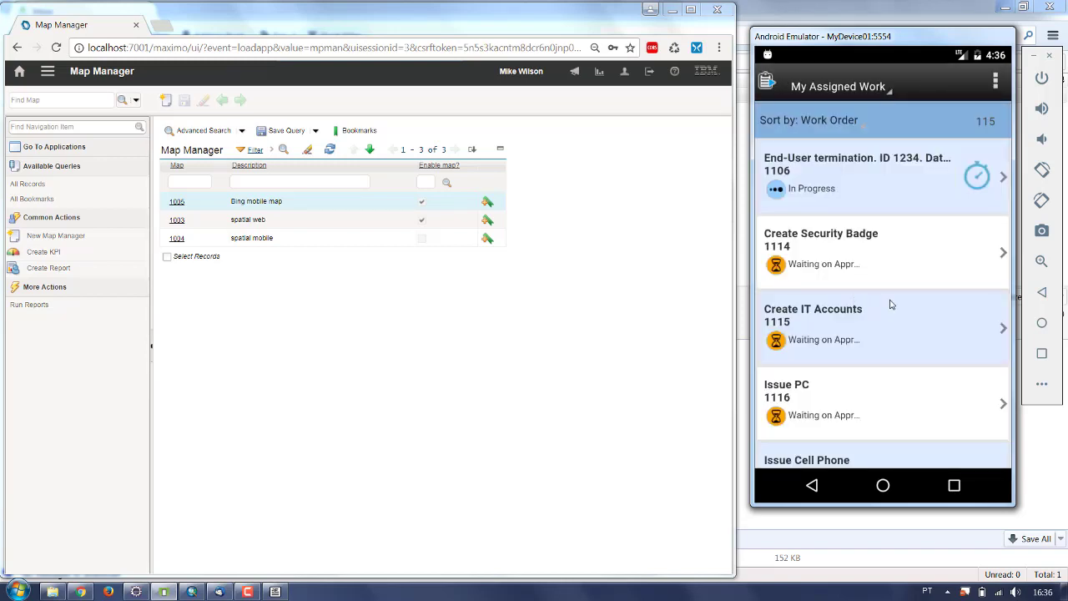
# Open the Map of Work Orders on Bing and pan around work order 1116
pyautogui.click(996, 83)
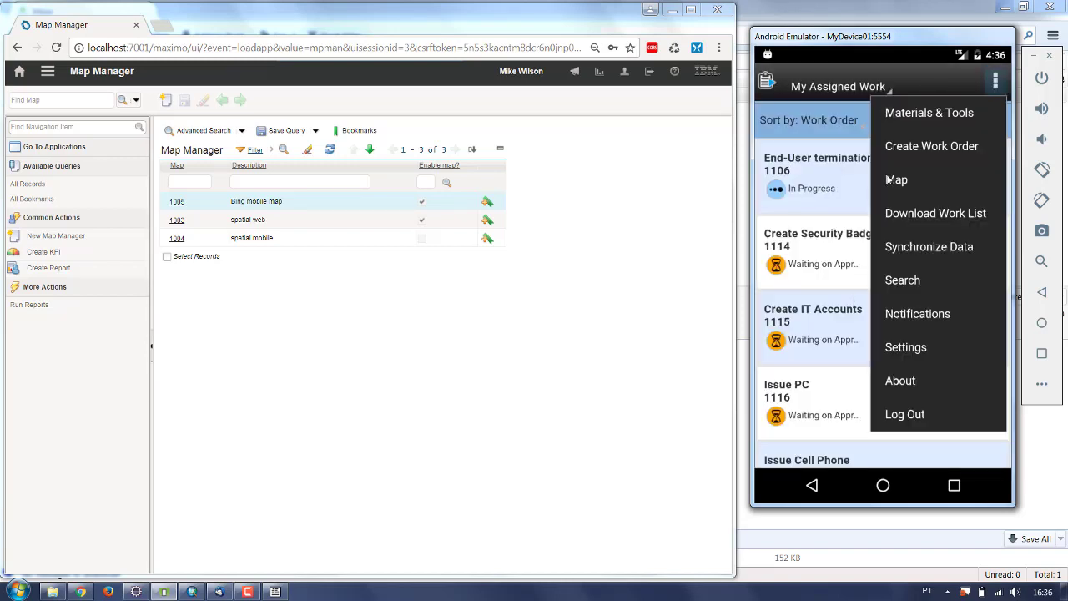
pyautogui.click(908, 180)
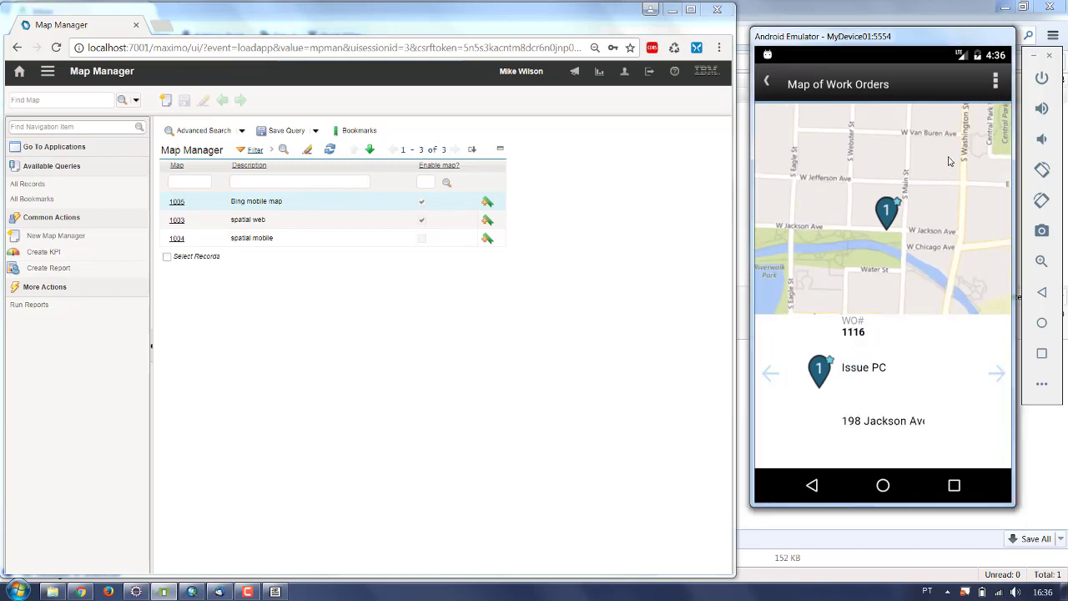
pyautogui.press('ctrl')
pyautogui.moveTo(941, 174)
pyautogui.mouseDown()
pyautogui.moveTo(917, 231)
pyautogui.moveTo(939, 178)
pyautogui.mouseUp()
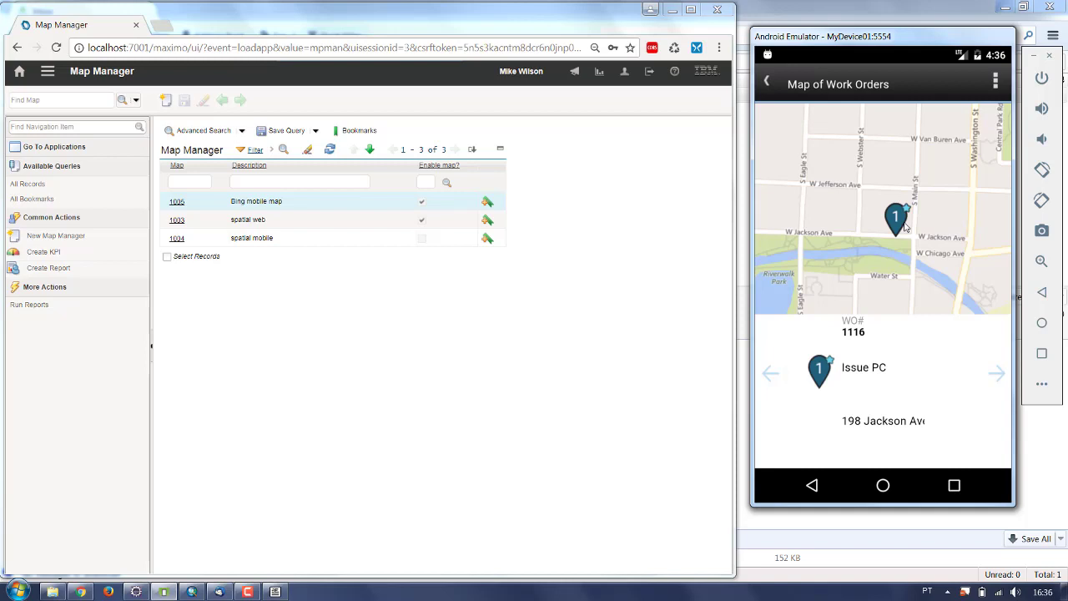
pyautogui.click(1002, 86)
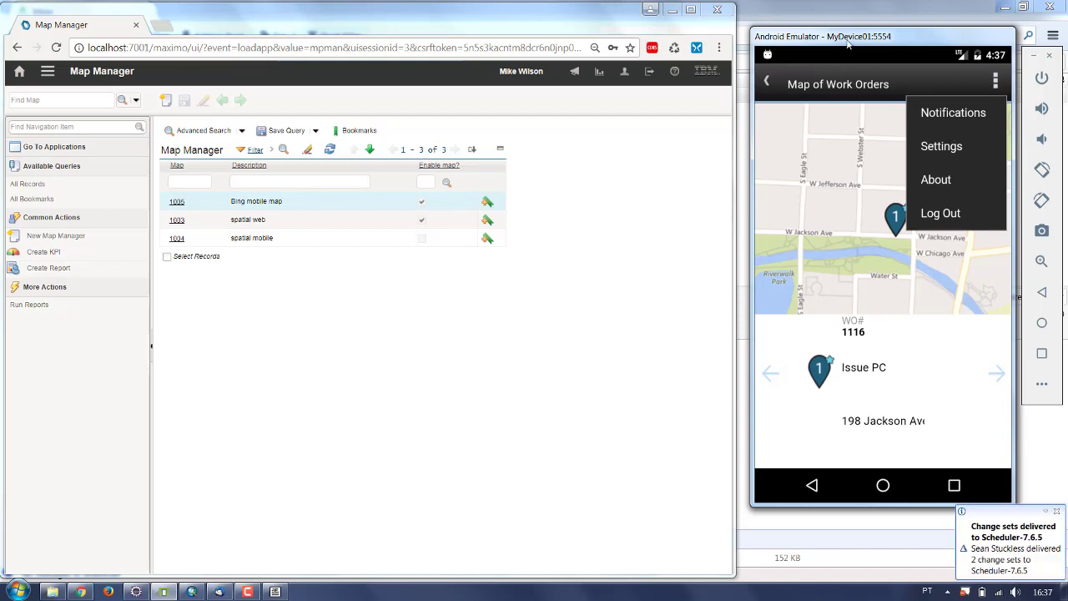
pyautogui.click(994, 80)
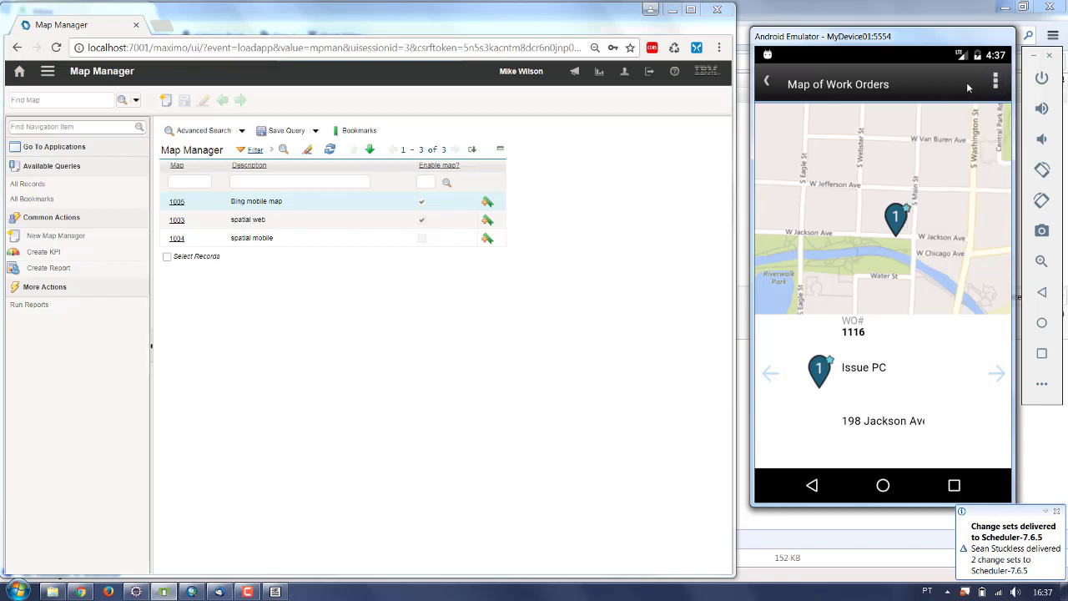